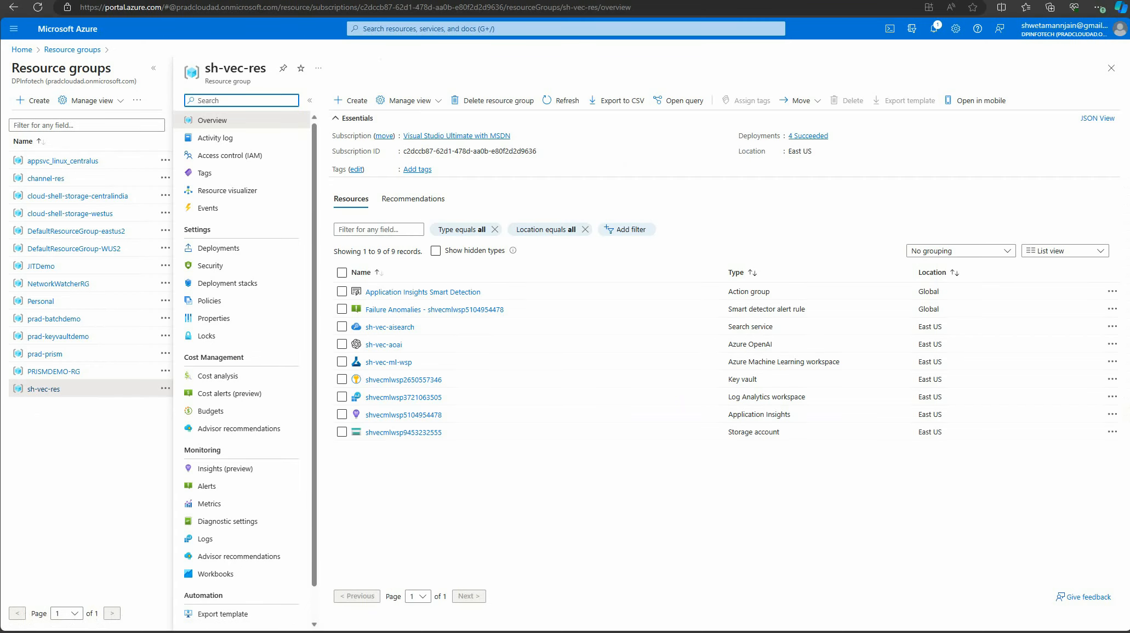
Open the Prompt flow section of Azure Machine Learning Studio and examine the types and gallery samples for creating a flow
{"action": "left_click", "coordinate": [156, 69]}
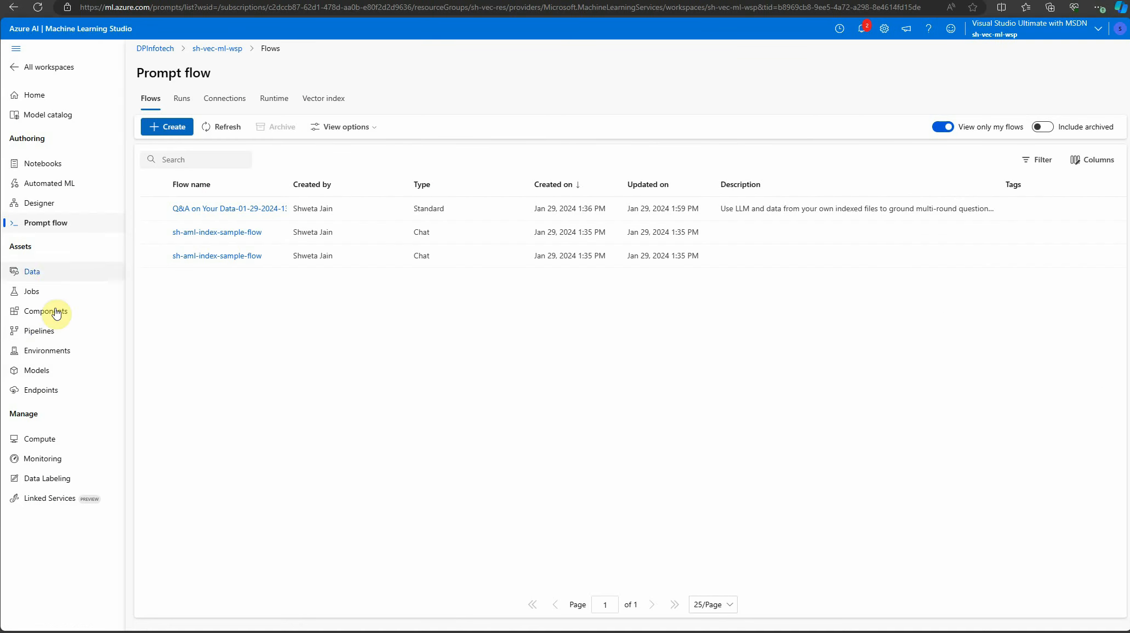
{"action": "left_click", "coordinate": [159, 126]}
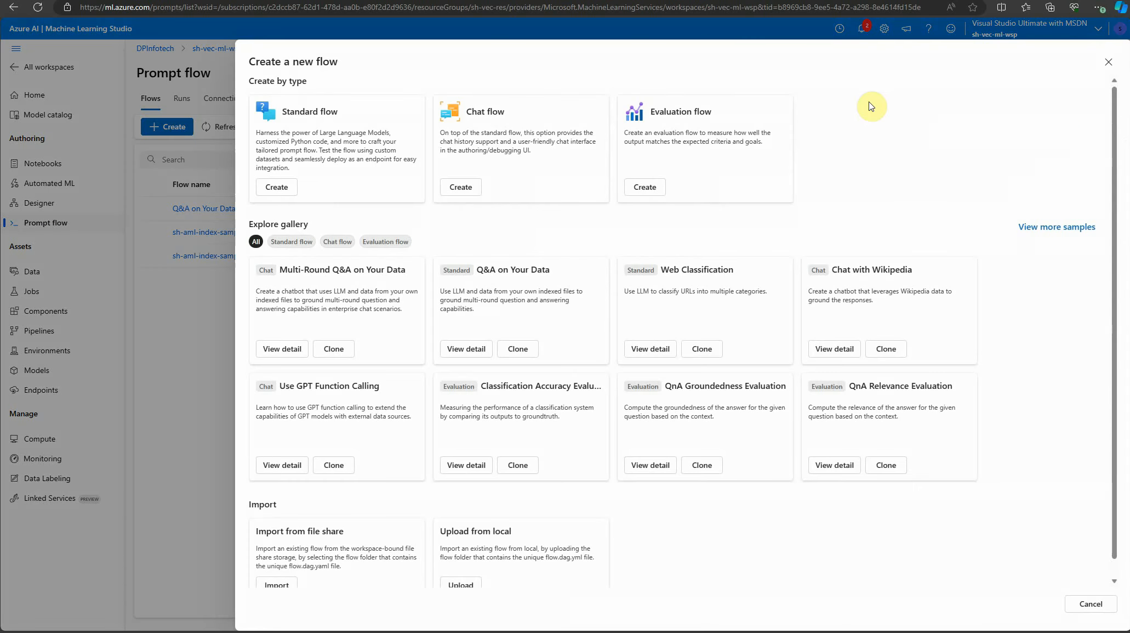
{"action": "left_click", "coordinate": [1108, 62]}
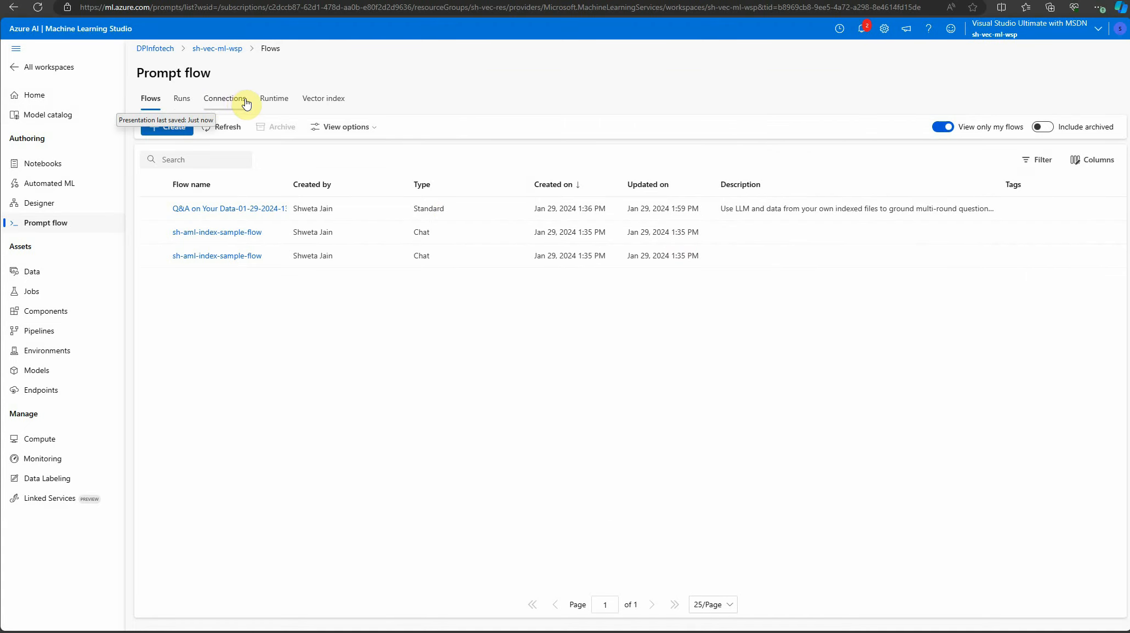
Examine the form for adding an Azure OpenAI connection in Prompt flow and close it without saving
{"action": "left_click", "coordinate": [225, 100]}
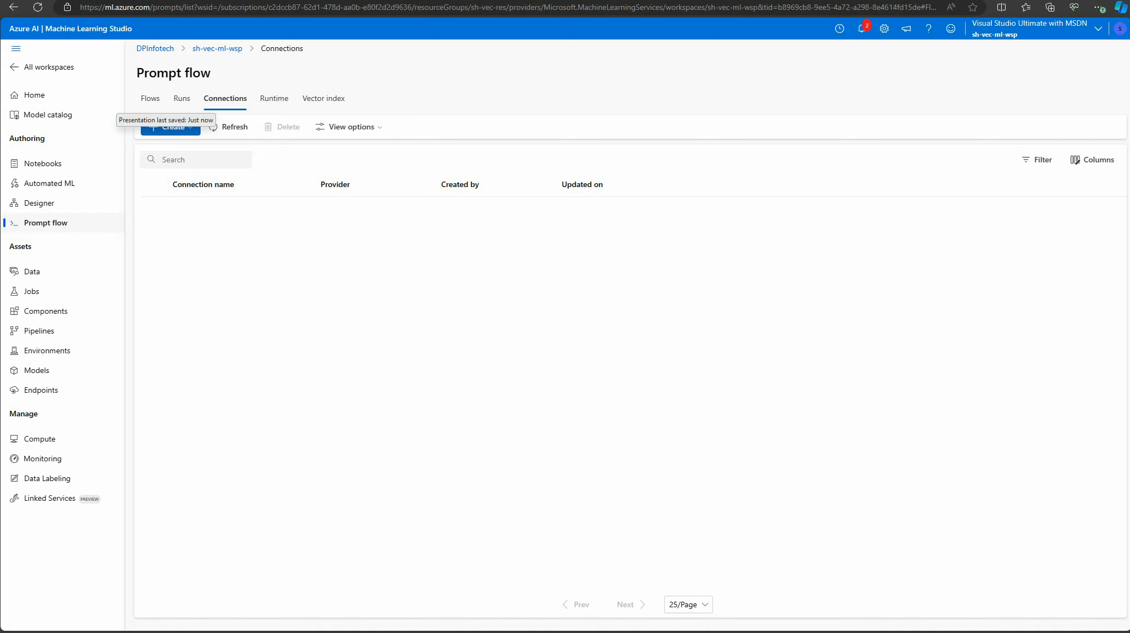
{"action": "left_click", "coordinate": [188, 128]}
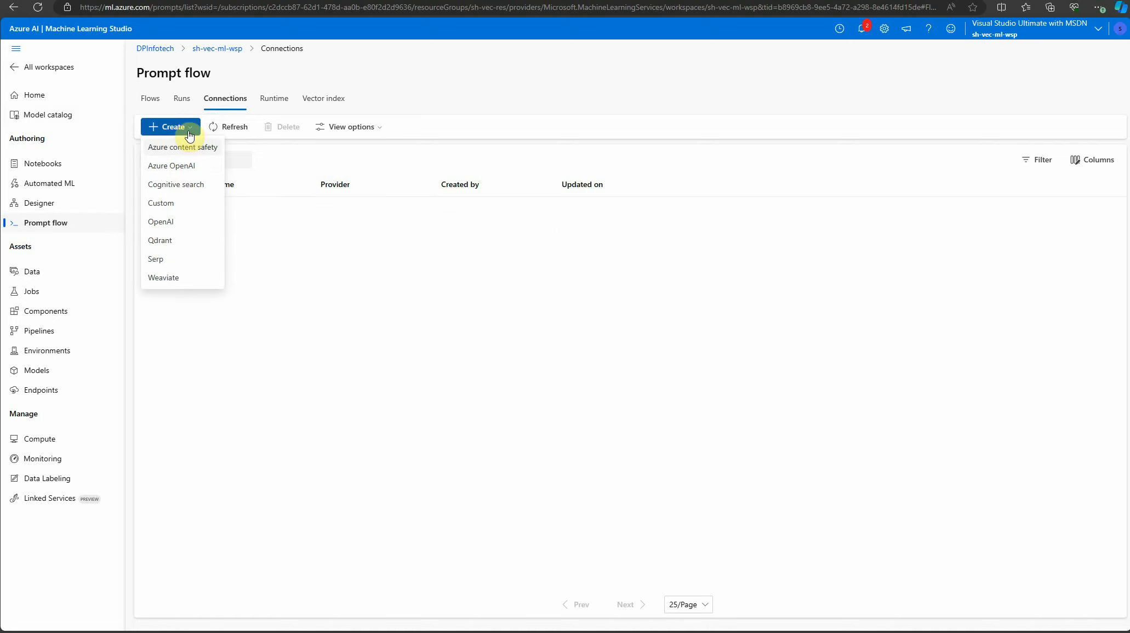
{"action": "left_click", "coordinate": [183, 167]}
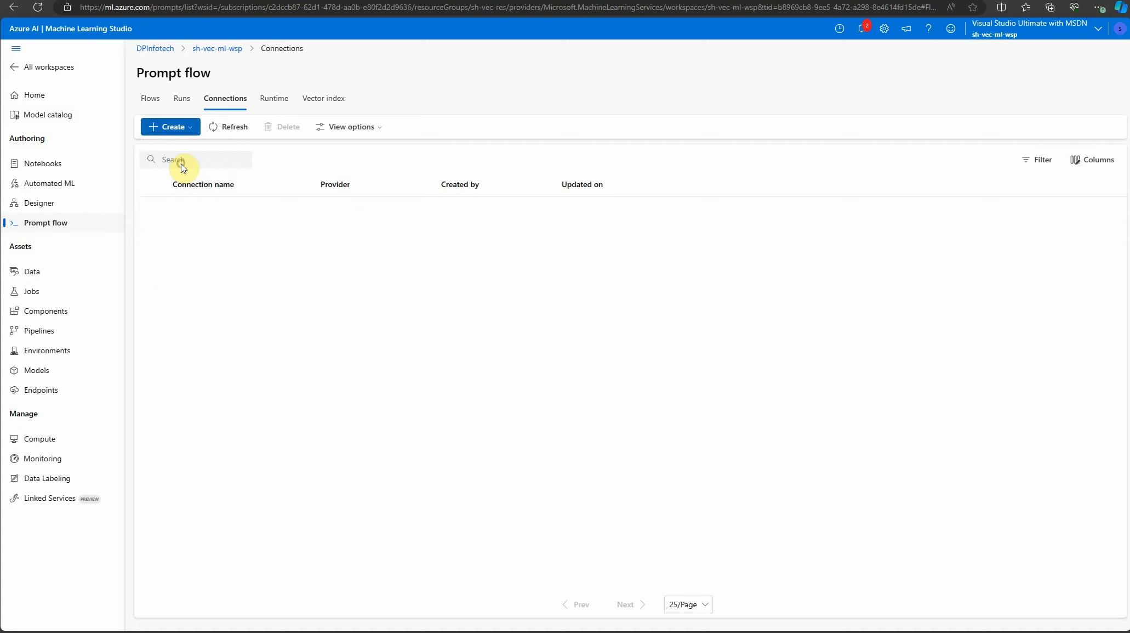
{"action": "left_click", "coordinate": [856, 103]}
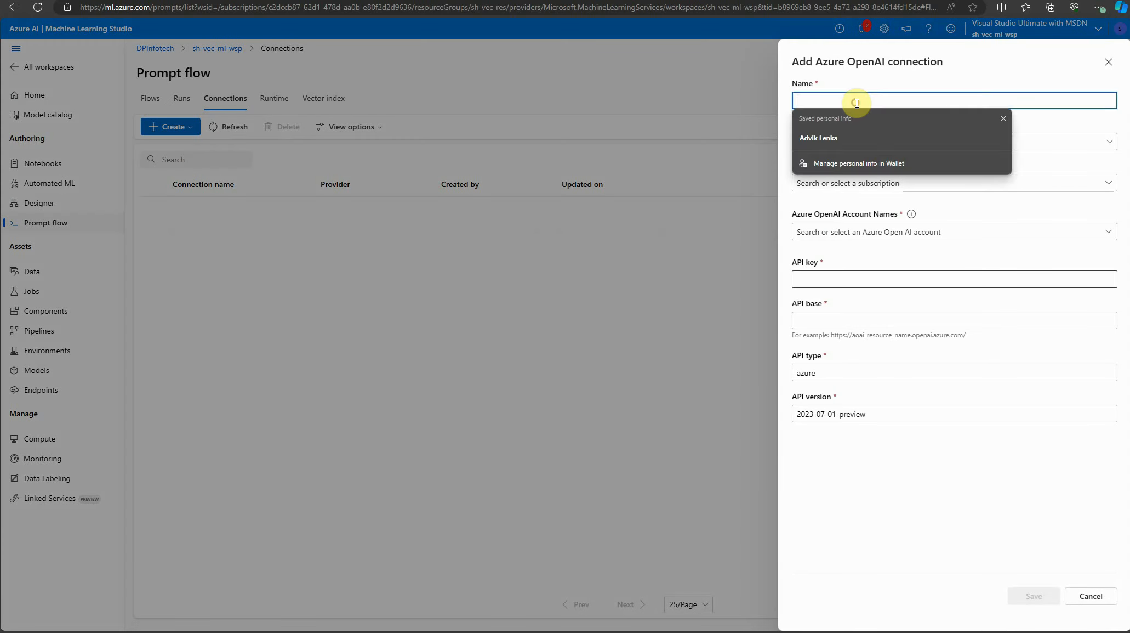
{"action": "left_click", "coordinate": [1001, 71]}
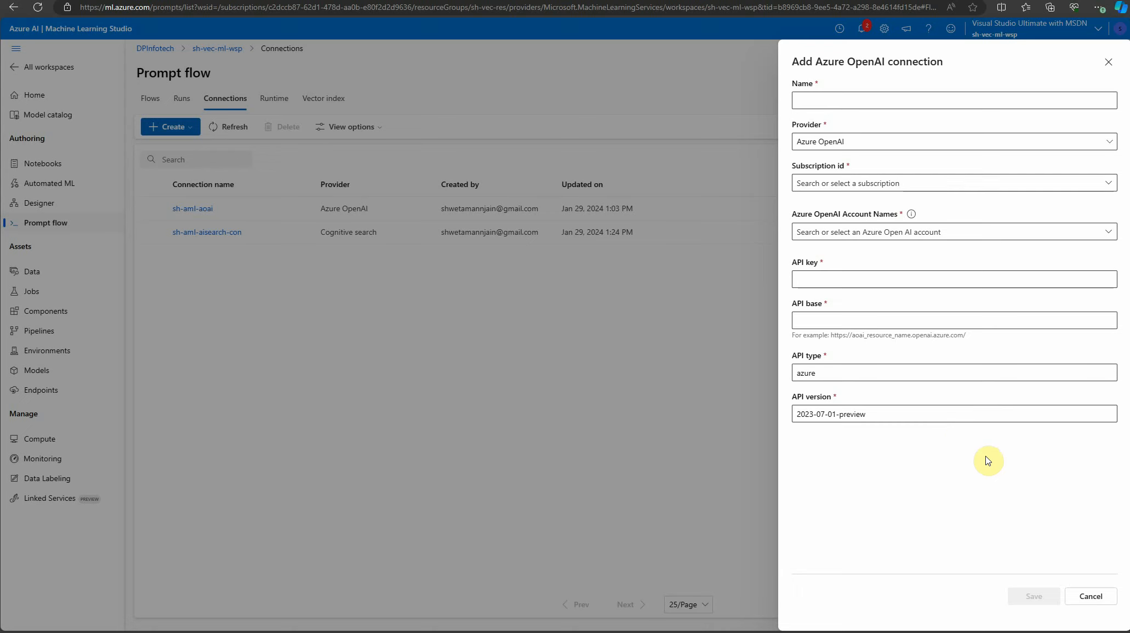
{"action": "left_click", "coordinate": [1092, 597]}
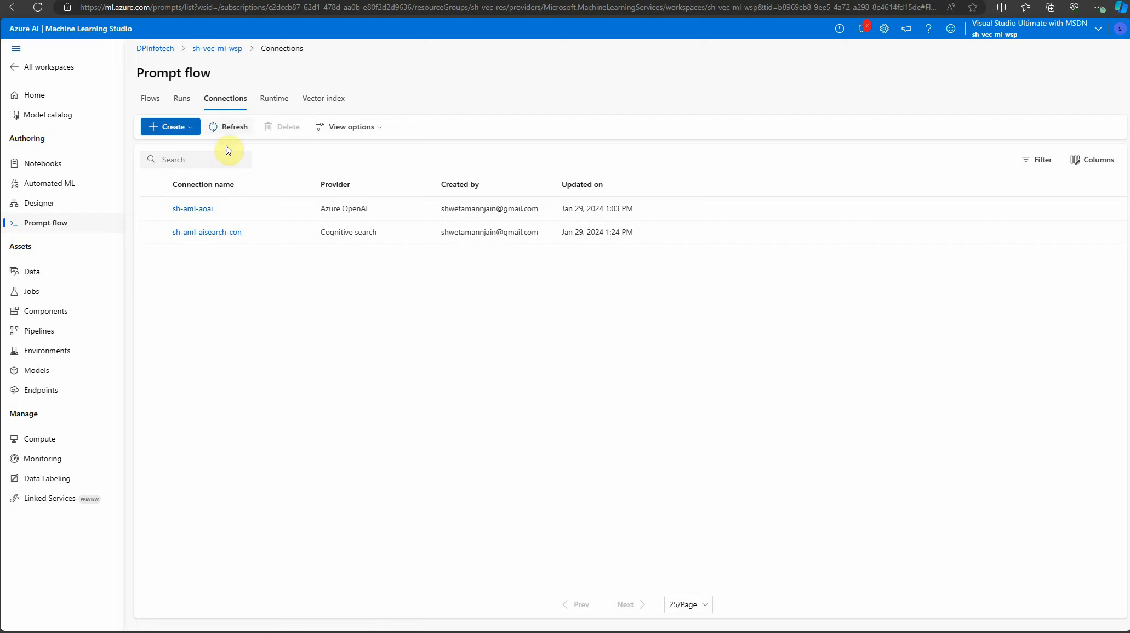
Examine the form for adding a compute instance runtime in Prompt flow and close it without creating one
{"action": "left_click", "coordinate": [273, 101]}
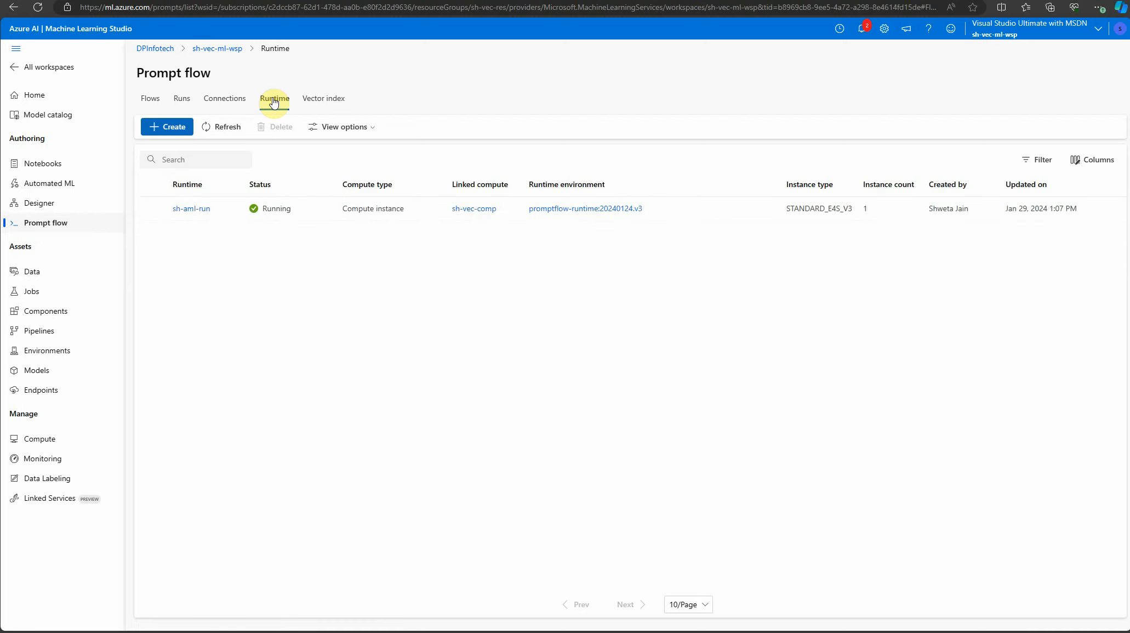
{"action": "left_click", "coordinate": [174, 128]}
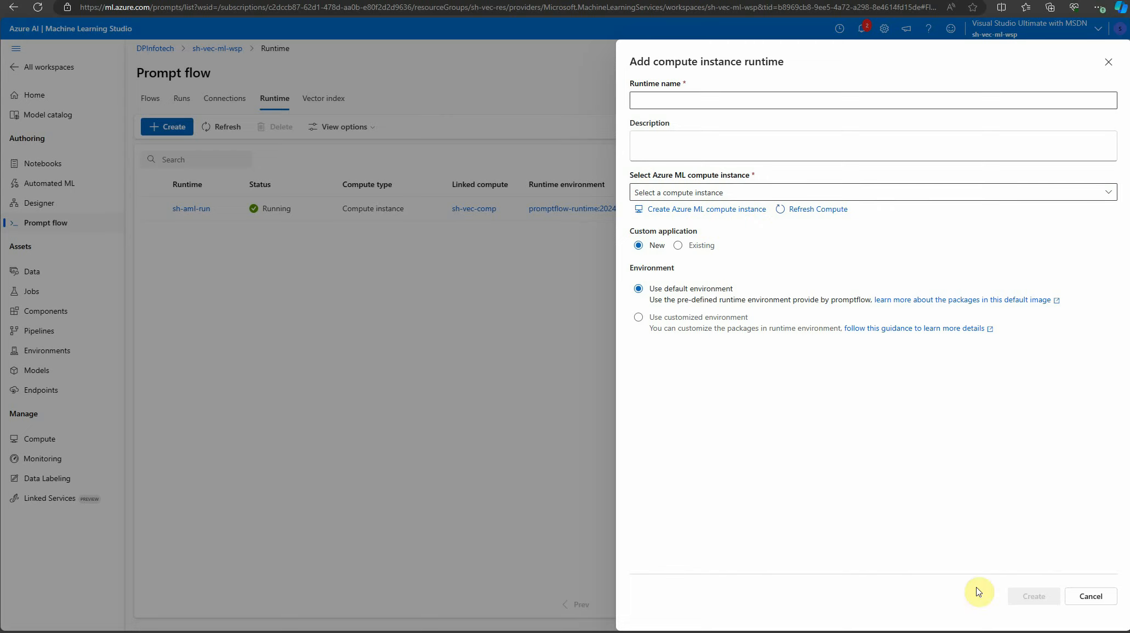
{"action": "left_click", "coordinate": [1089, 603]}
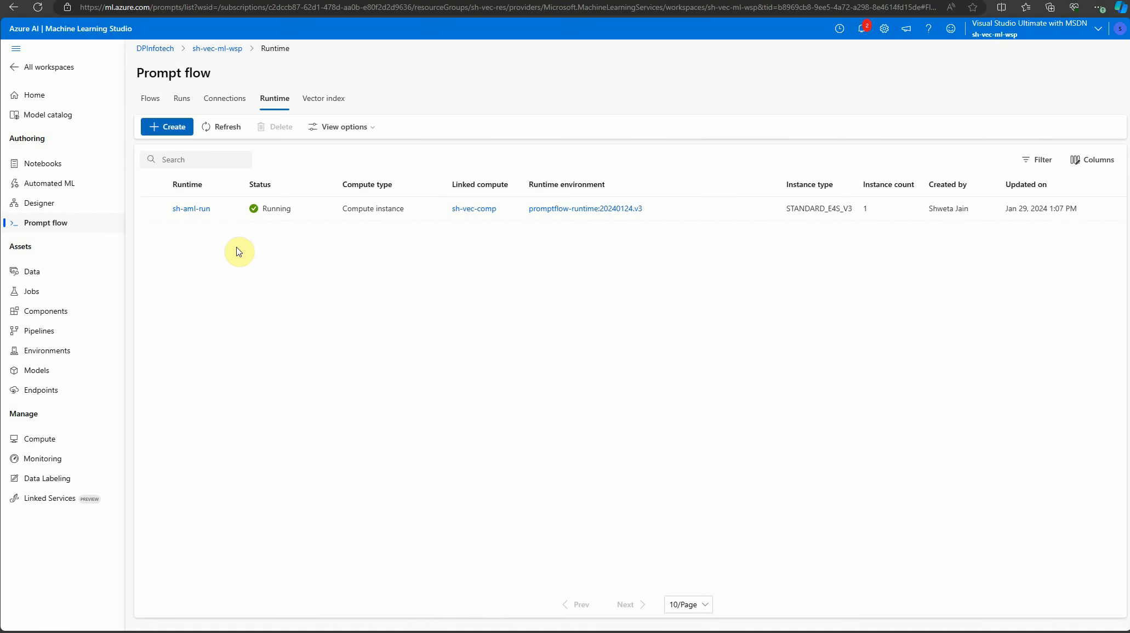
Examine the basic settings for creating a vector index in Prompt flow and switch to the Azure portal
{"action": "left_click", "coordinate": [320, 100]}
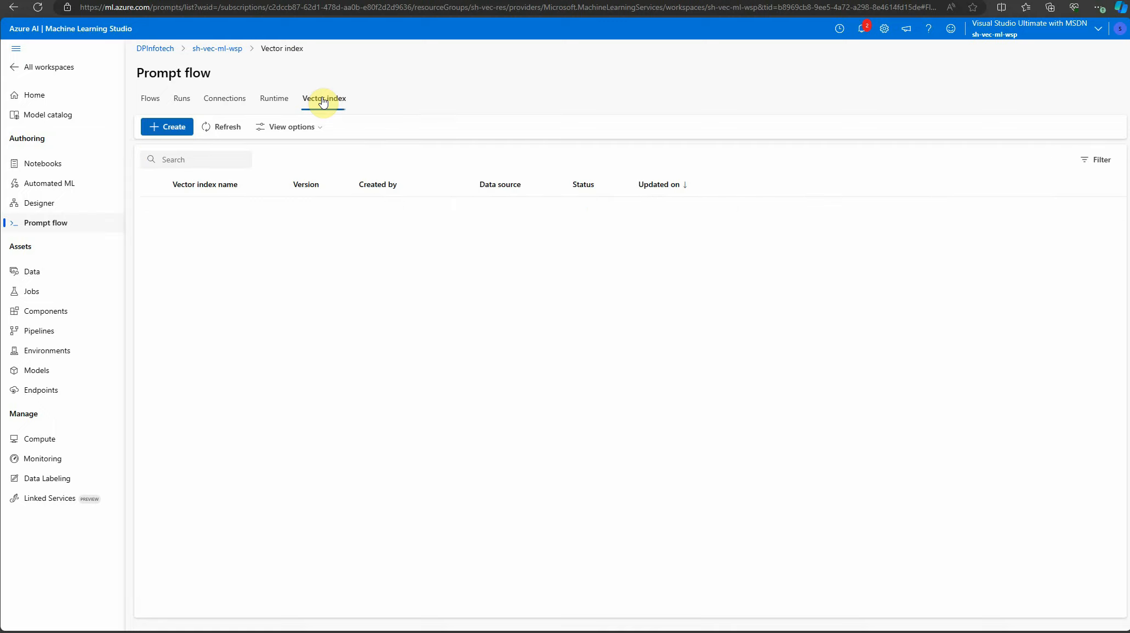
{"action": "left_click", "coordinate": [174, 128]}
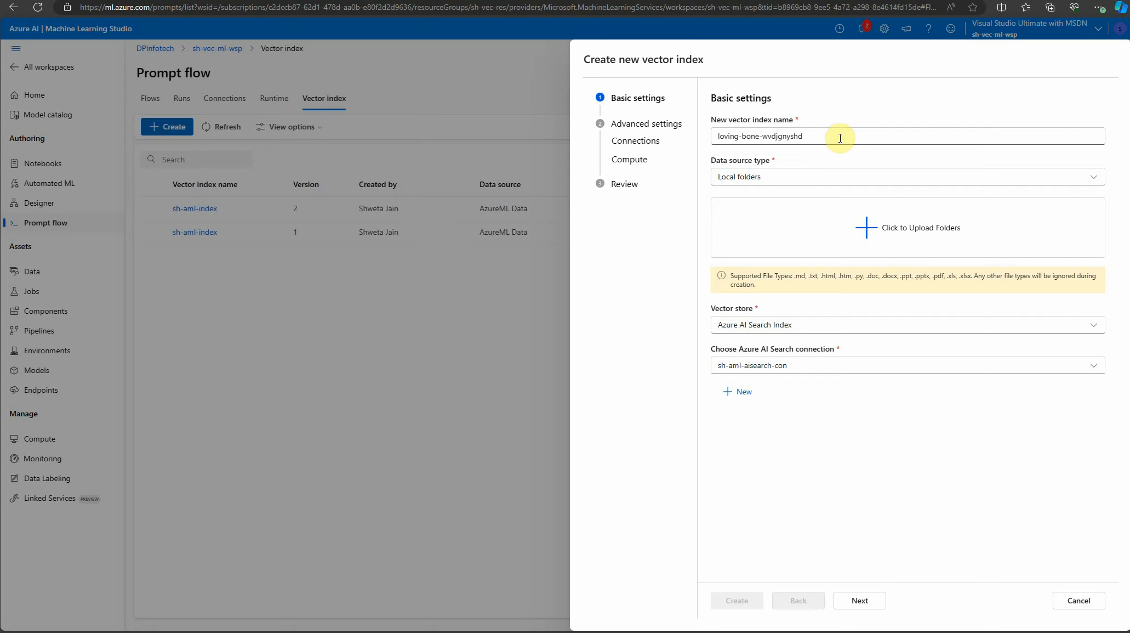
{"action": "left_click", "coordinate": [899, 1]}
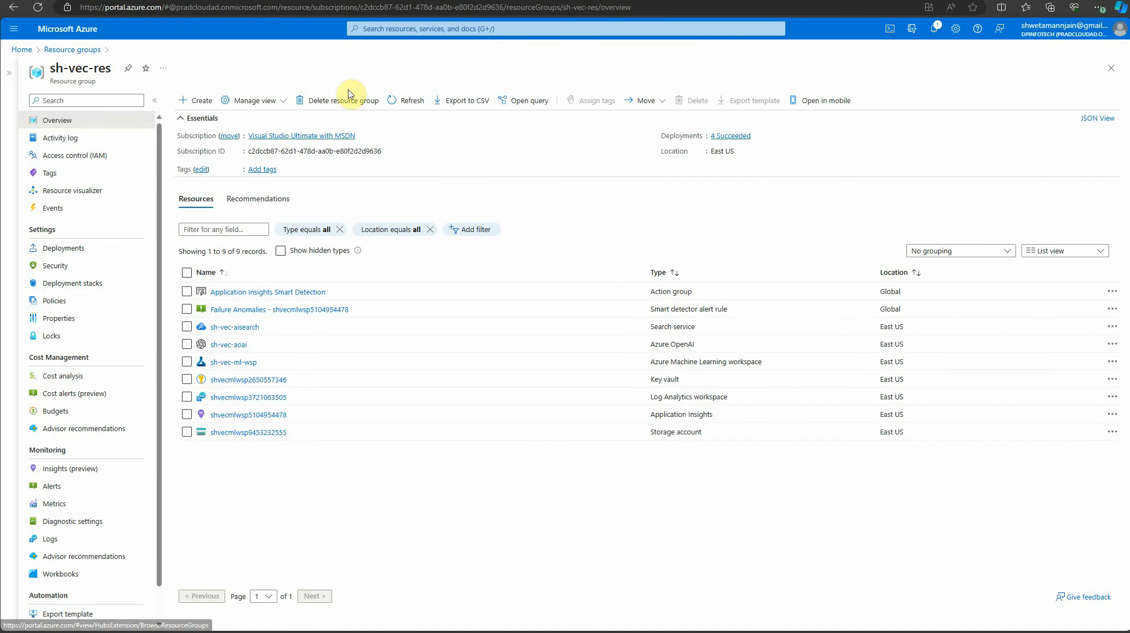
{"action": "left_click", "coordinate": [21, 49]}
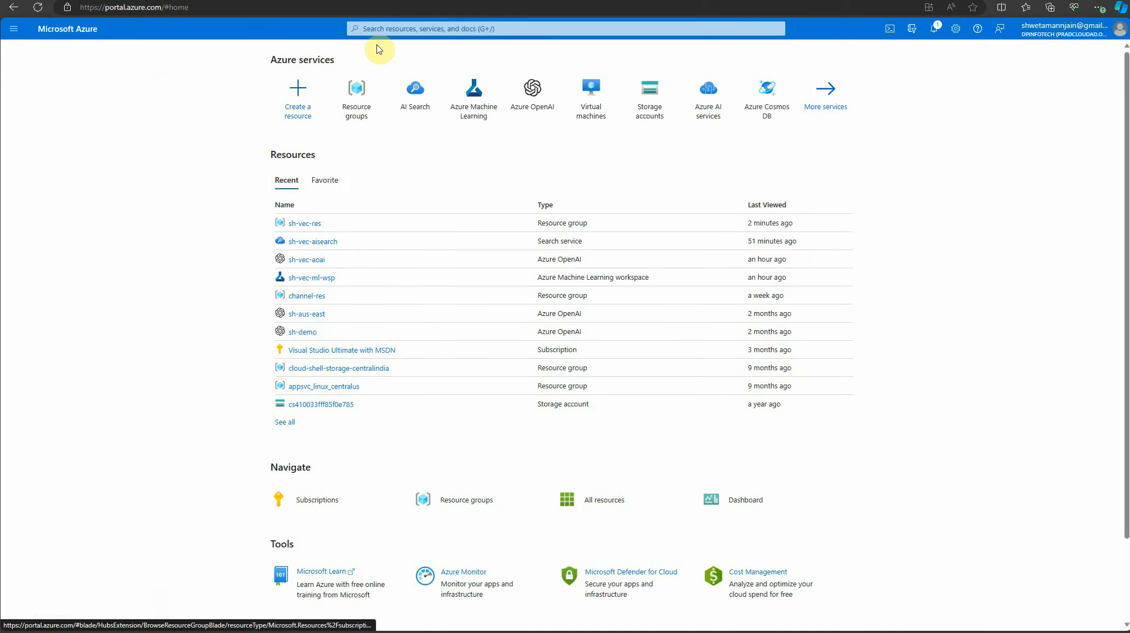
{"action": "left_click", "coordinate": [389, 28]}
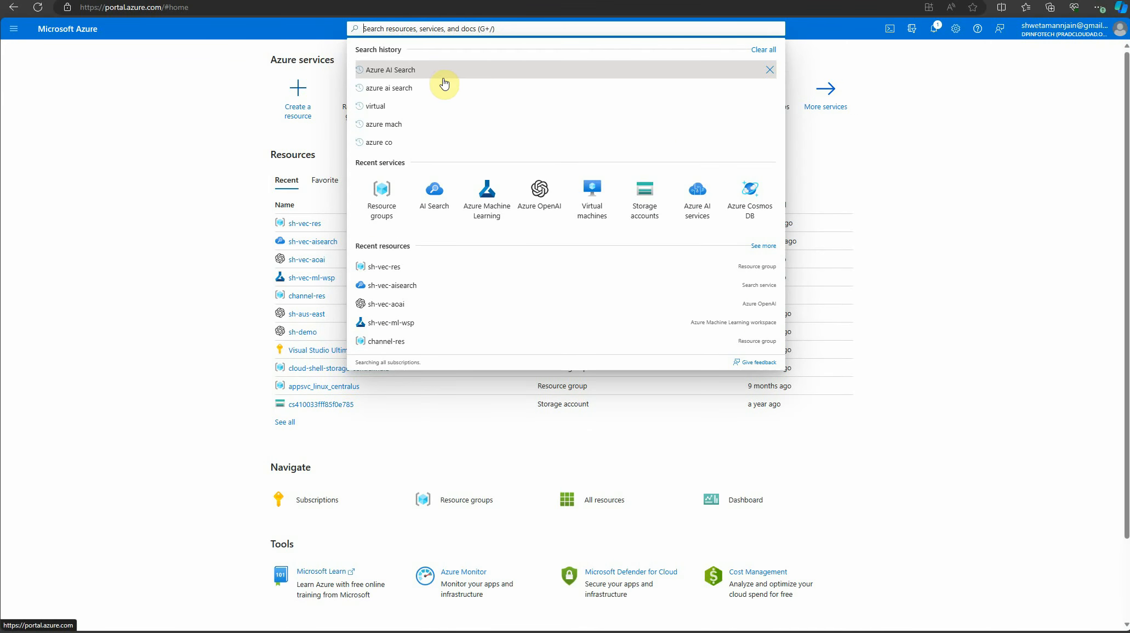
{"action": "left_click", "coordinate": [413, 70]}
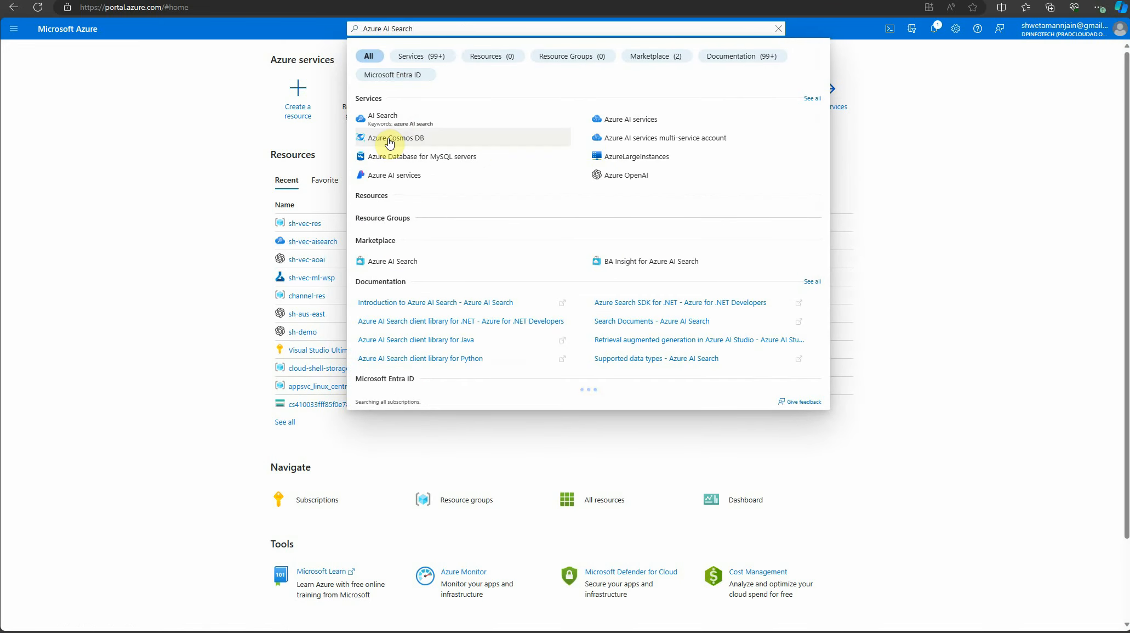
{"action": "left_click", "coordinate": [638, 118]}
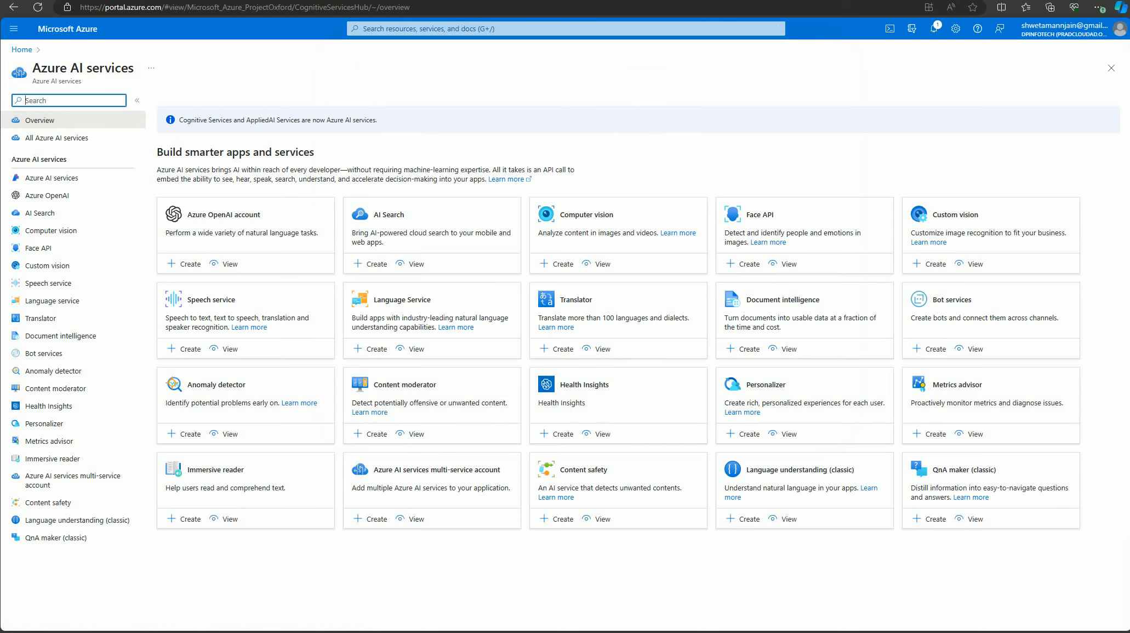
{"action": "left_click", "coordinate": [22, 49]}
Search the portal for Azure AI Search and open its marketplace form for creating a search service
{"action": "left_click", "coordinate": [492, 27]}
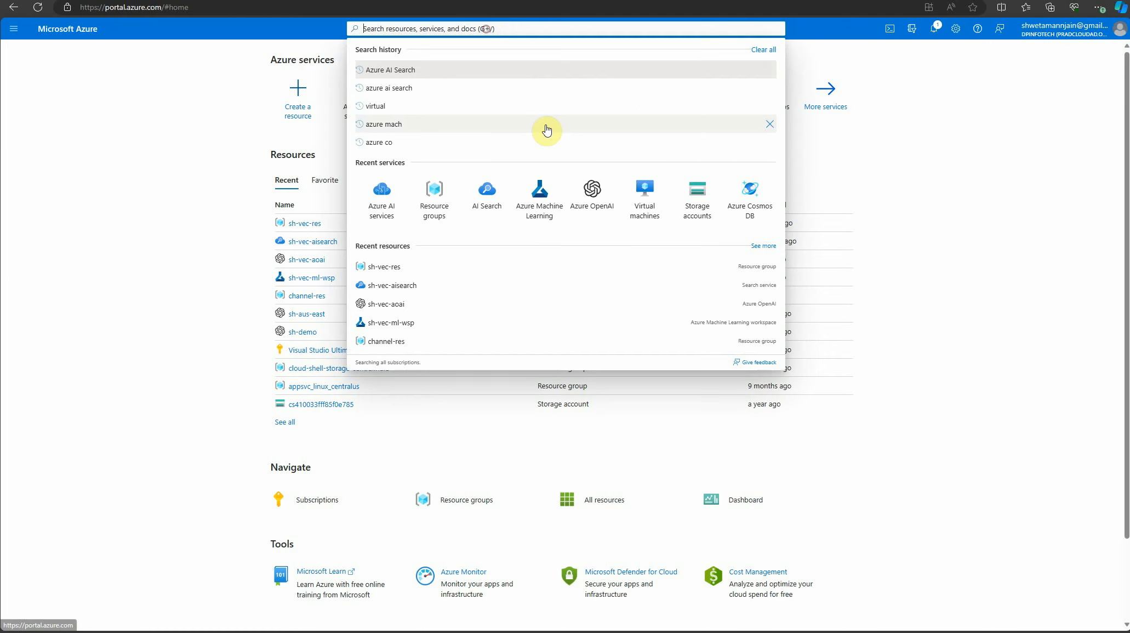
{"action": "type", "text": "Azure Search"}
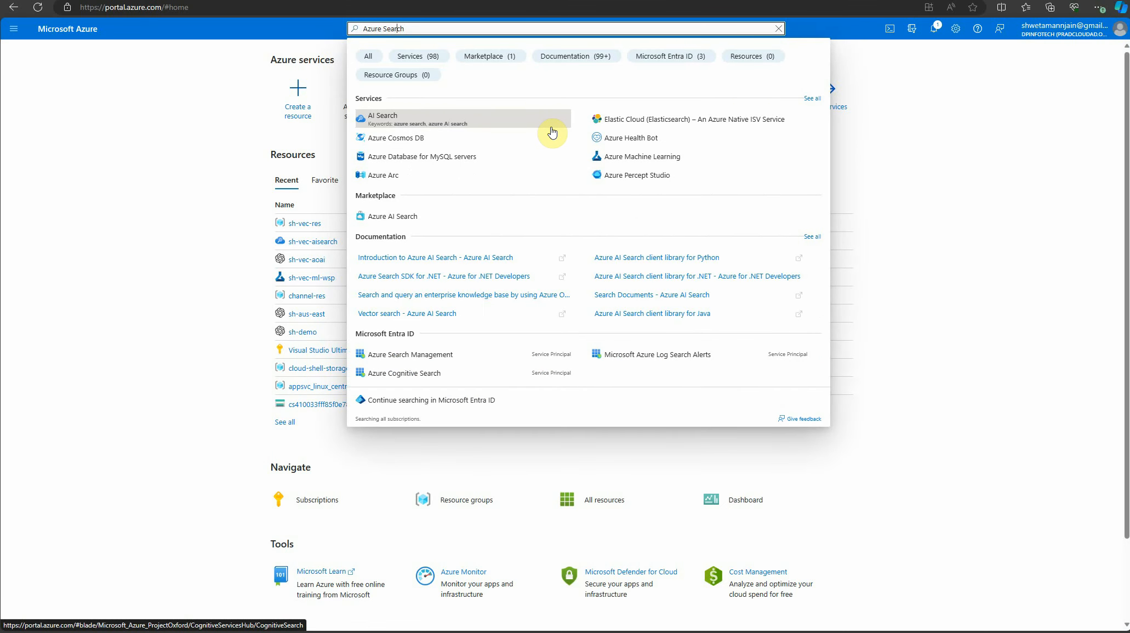
{"action": "type", "text": "AI"}
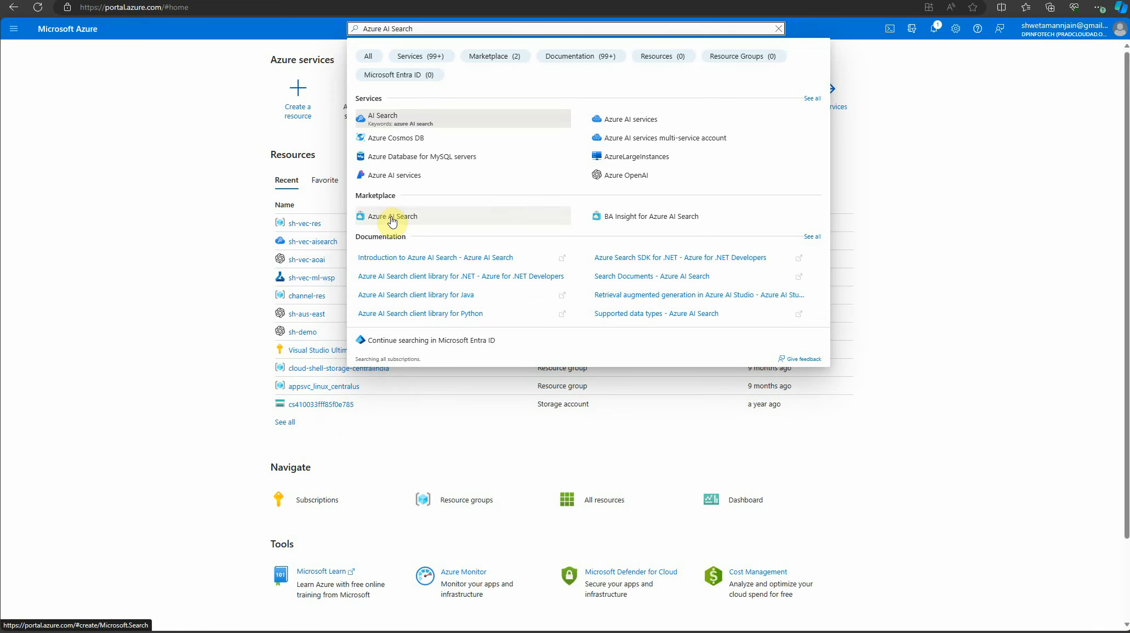
{"action": "left_click", "coordinate": [390, 218]}
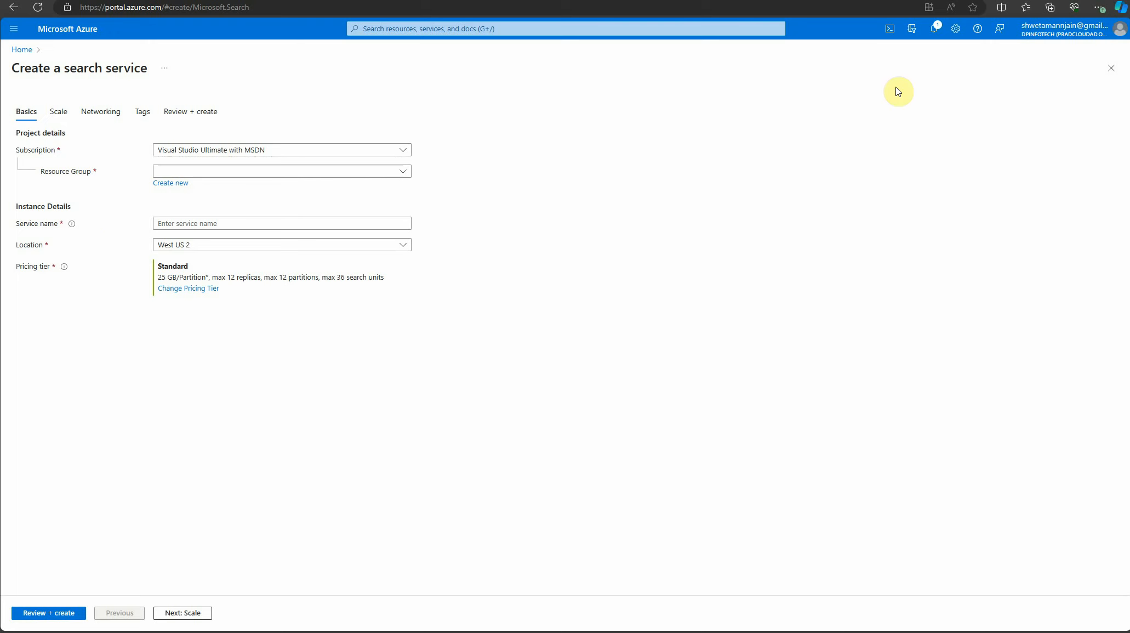
Leave the search service form and open the existing sh-vec-aisearch service in the sh-vec-res resource group
{"action": "left_click", "coordinate": [24, 49]}
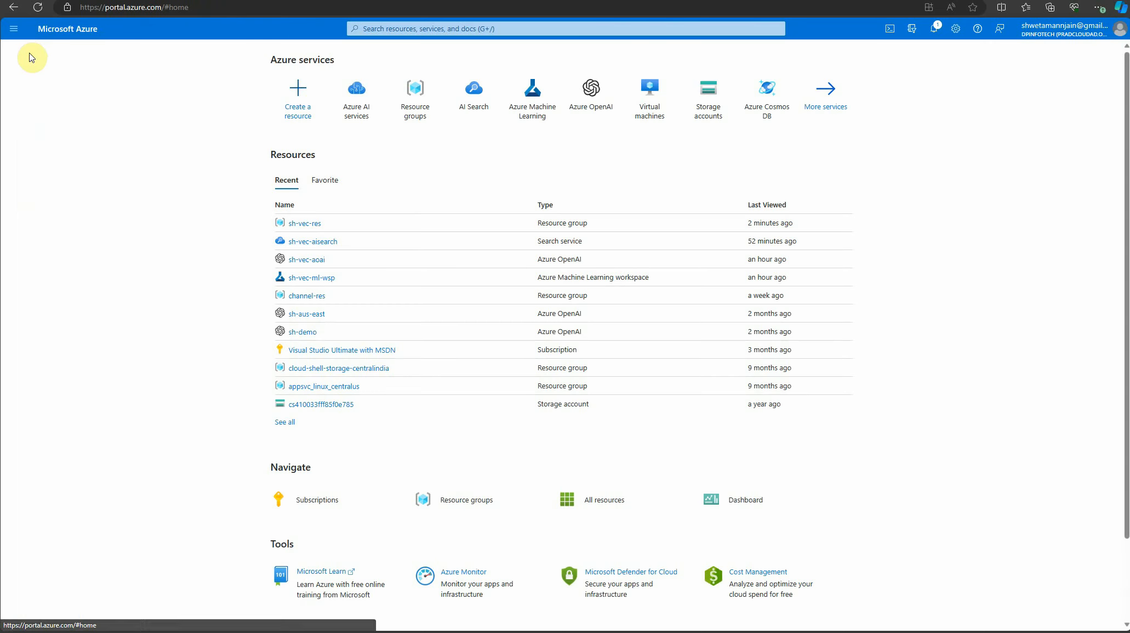
{"action": "left_click", "coordinate": [316, 224]}
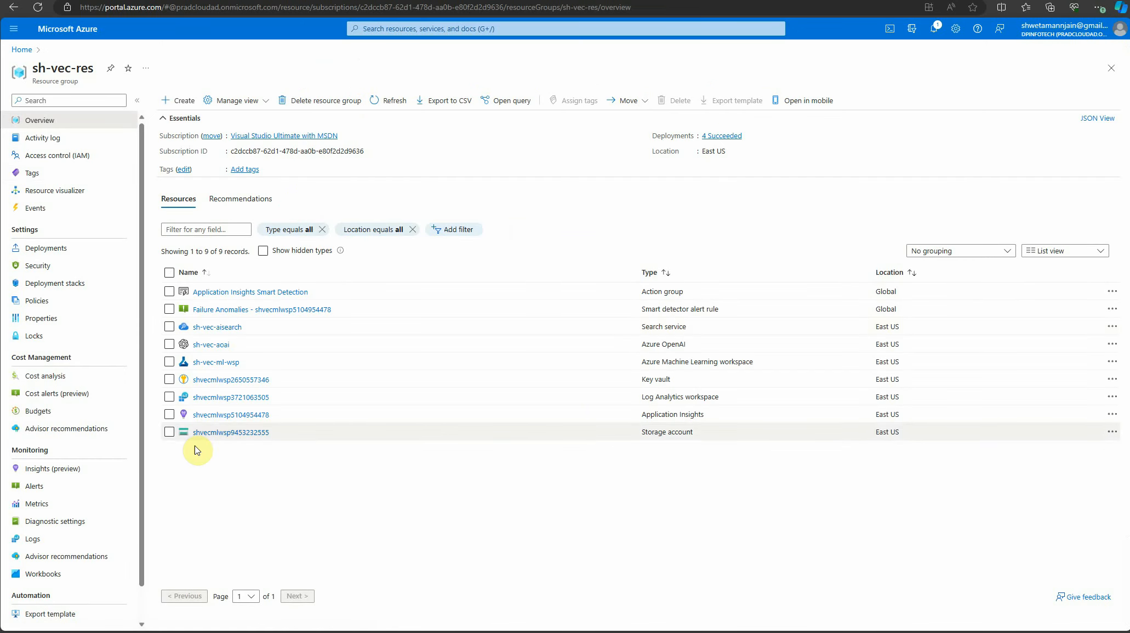
{"action": "left_click", "coordinate": [217, 328]}
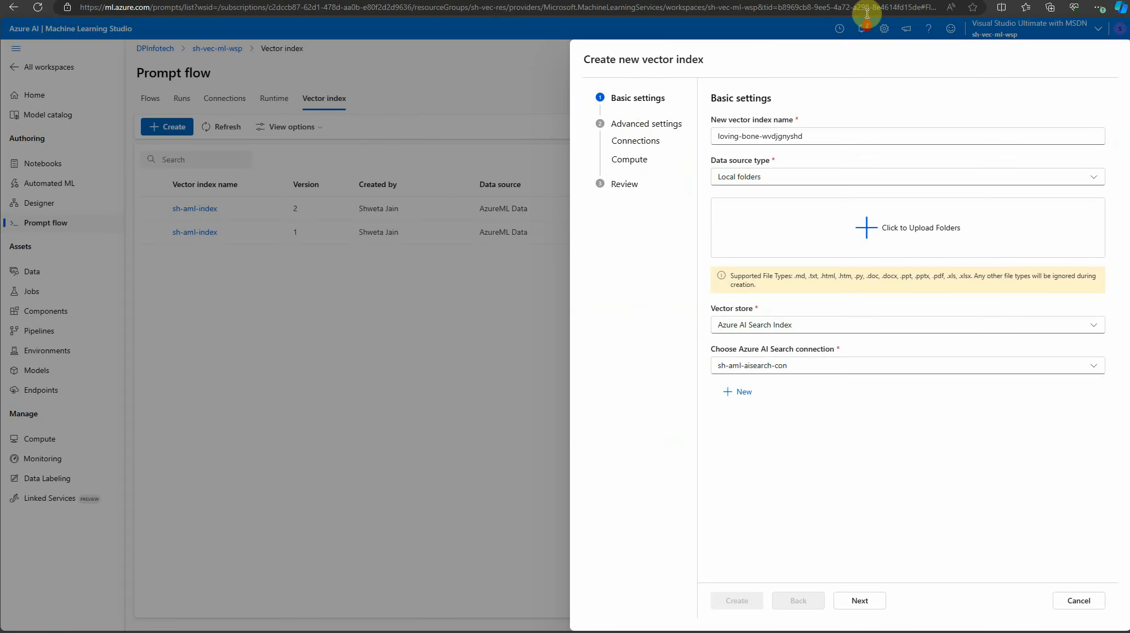
In Azure Machine Learning Studio, restart the vector index creation and name the new index s-name
{"action": "left_click", "coordinate": [1081, 600]}
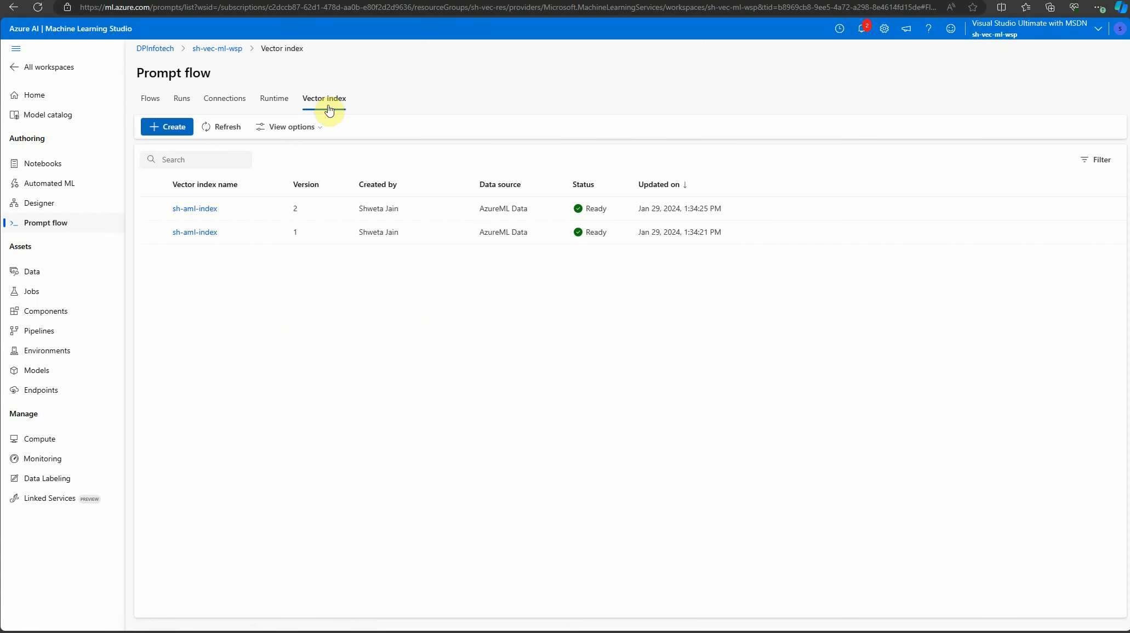
{"action": "left_click", "coordinate": [162, 127]}
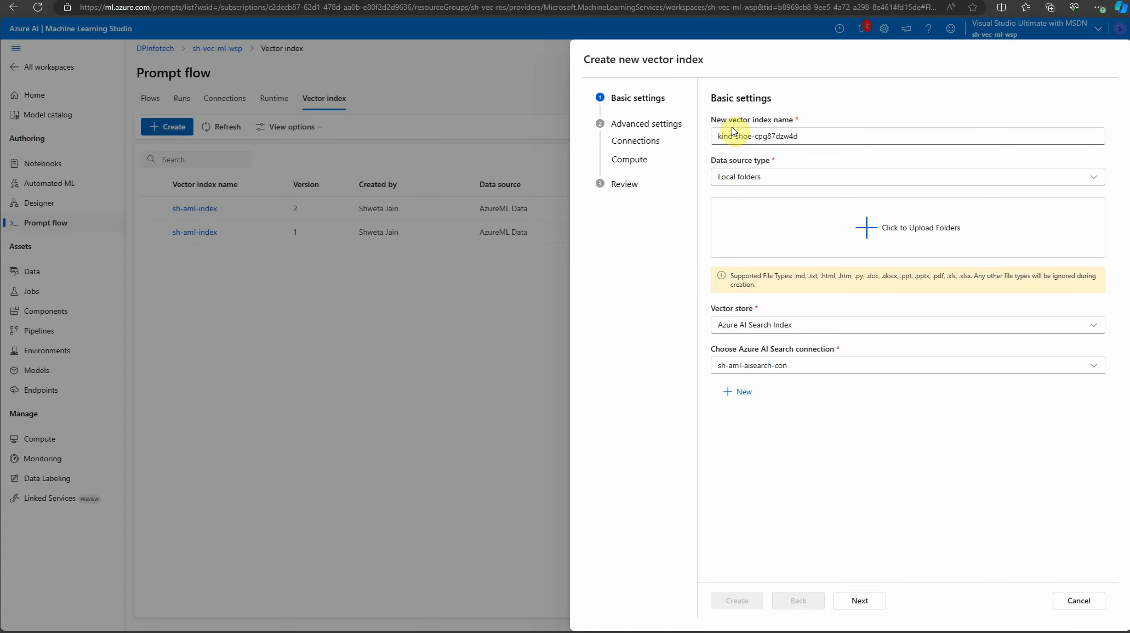
{"action": "left_click_drag", "start_coordinate": [809, 133], "coordinate": [706, 146]}
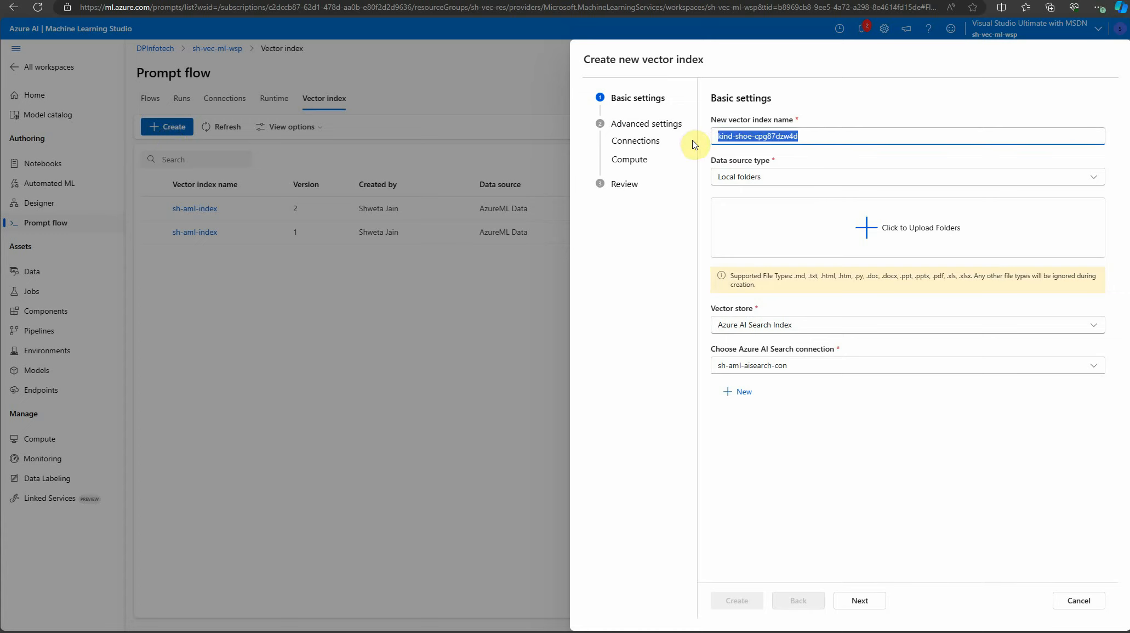
{"action": "type", "text": "s-name"}
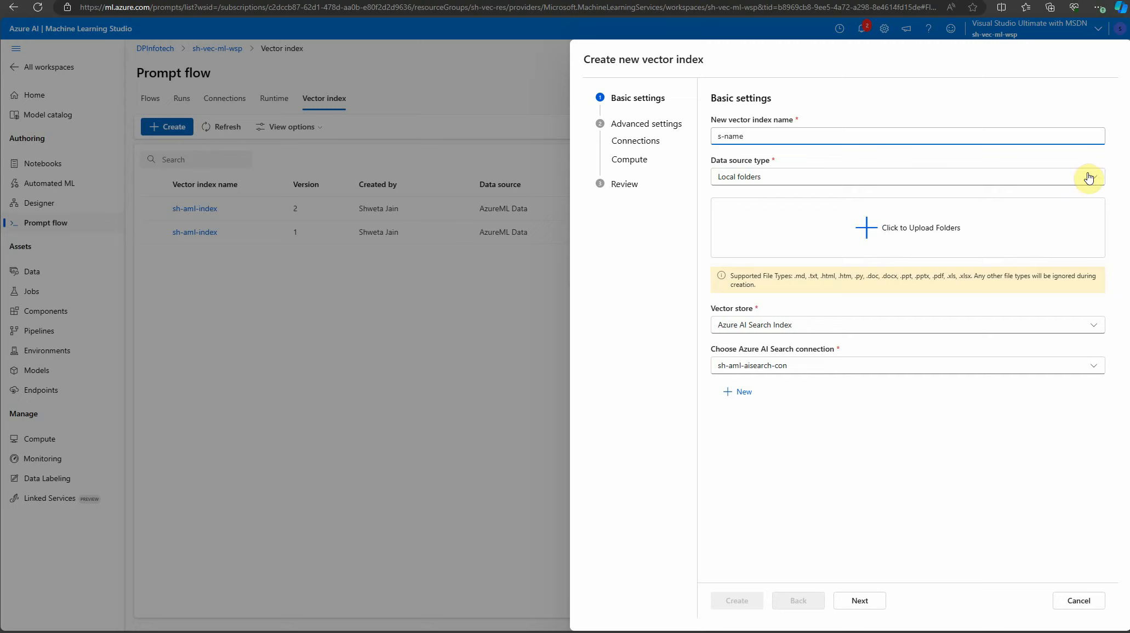
Upload the SampleData folder as the index's local data source and check the supported file types
{"action": "left_click", "coordinate": [905, 230]}
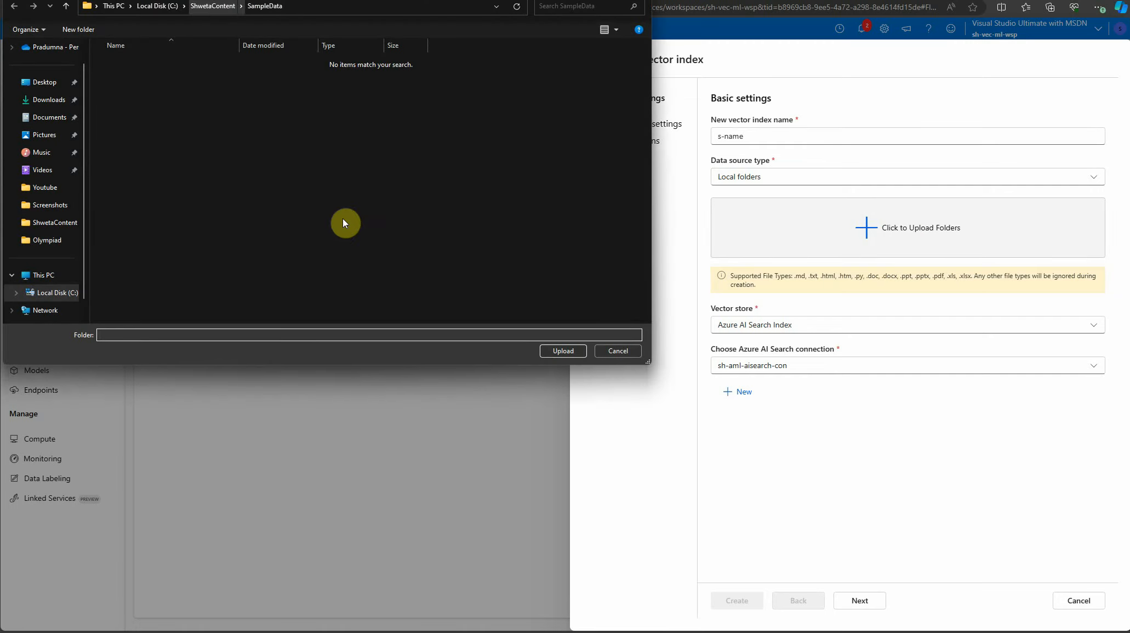
{"action": "left_click", "coordinate": [565, 352]}
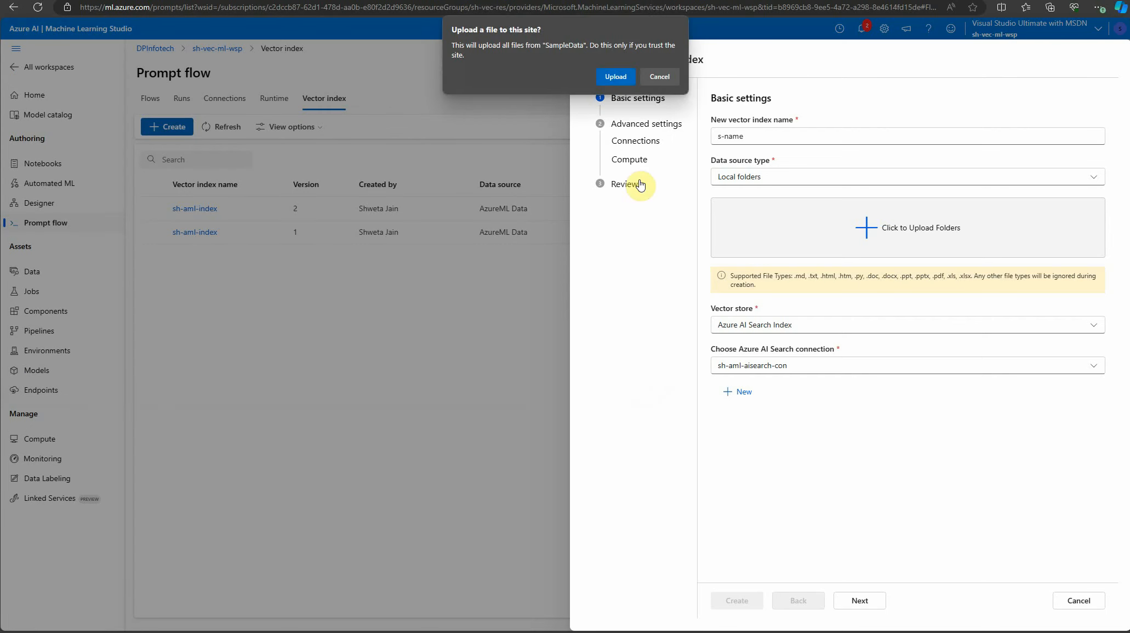
{"action": "left_click", "coordinate": [614, 74]}
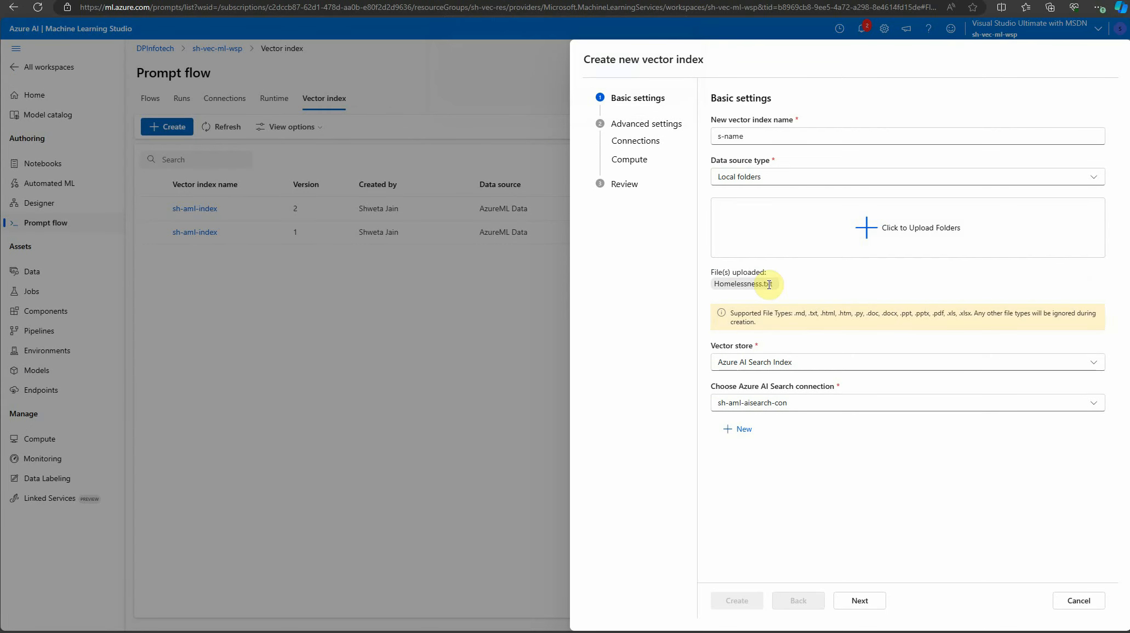
{"action": "left_click_drag", "start_coordinate": [796, 313], "coordinate": [915, 332]}
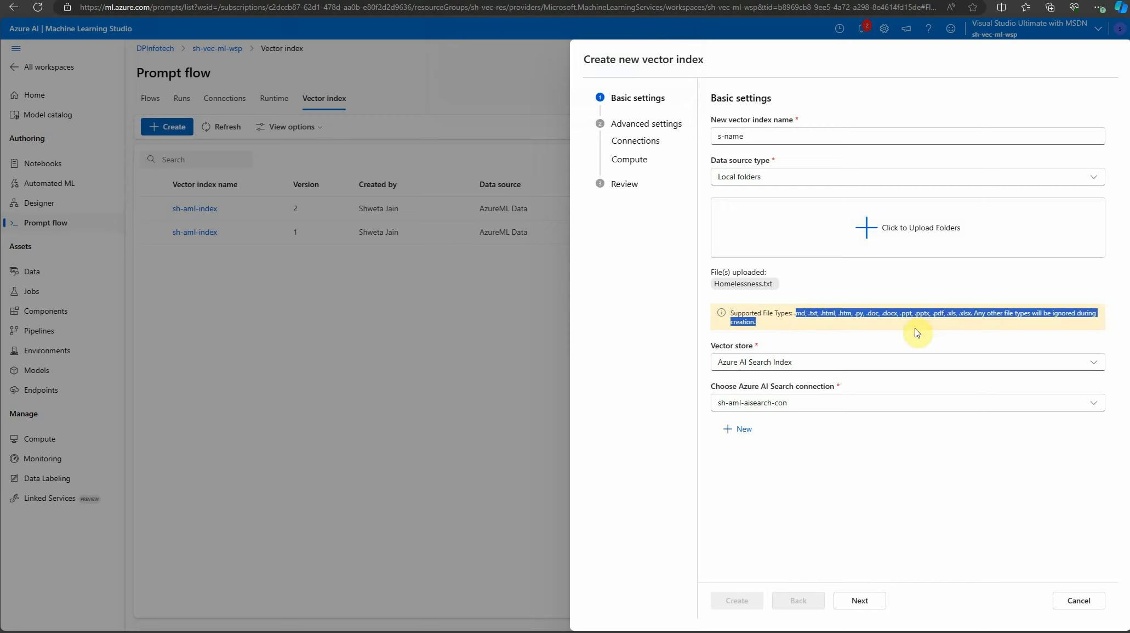
{"action": "left_click", "coordinate": [763, 307]}
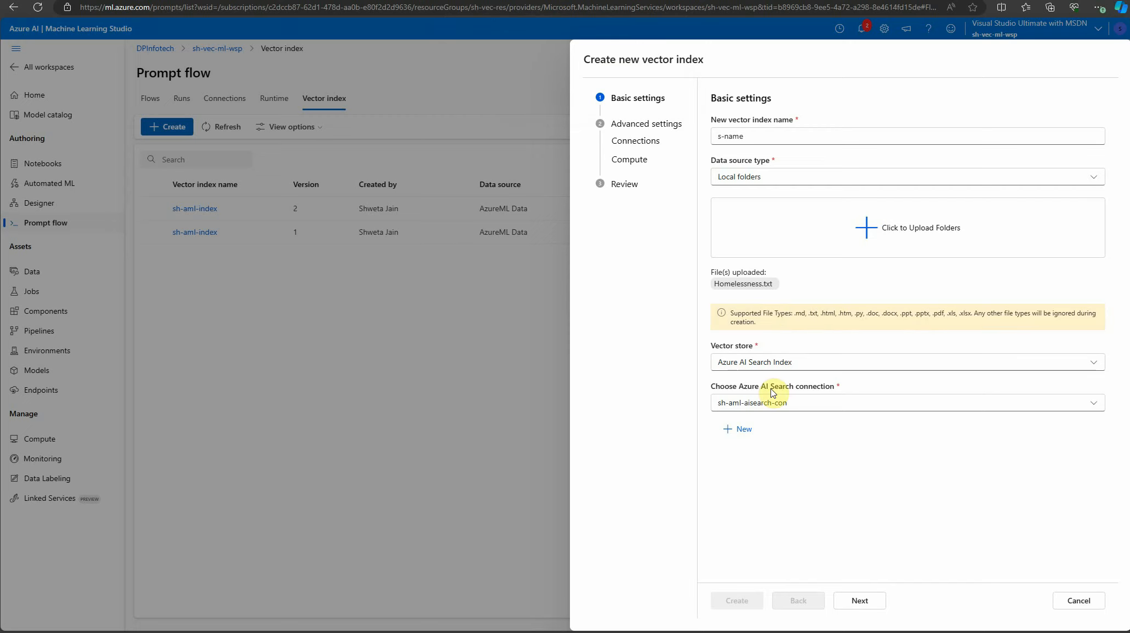
Keep Azure AI Search Index as the vector store and review the fields required for adding a new search connection
{"action": "left_click", "coordinate": [819, 363]}
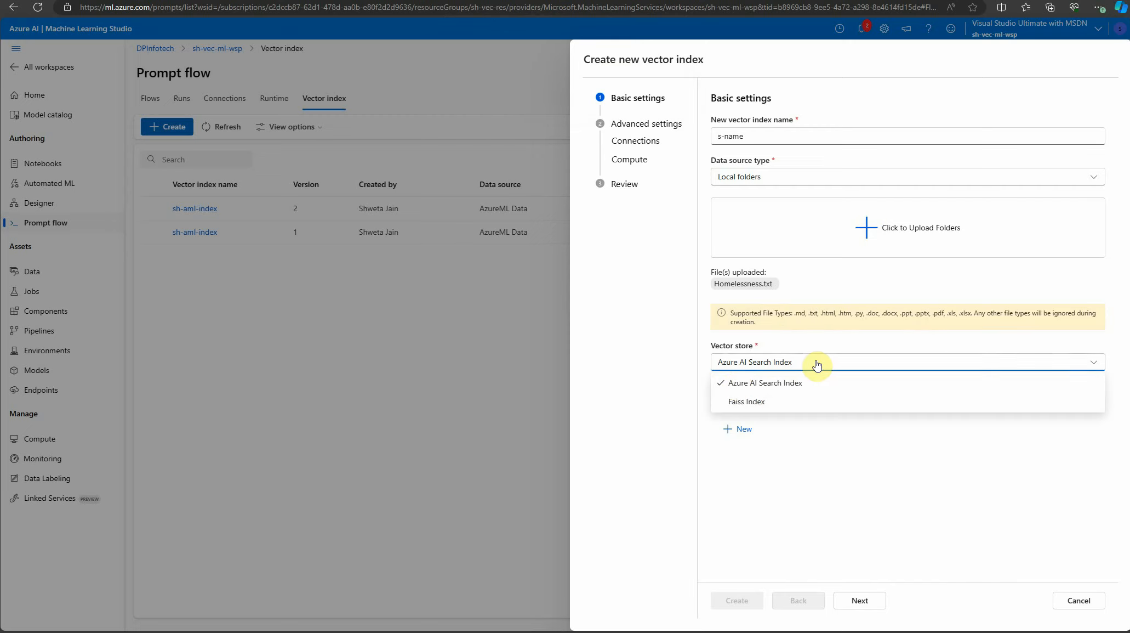
{"action": "left_click", "coordinate": [770, 391]}
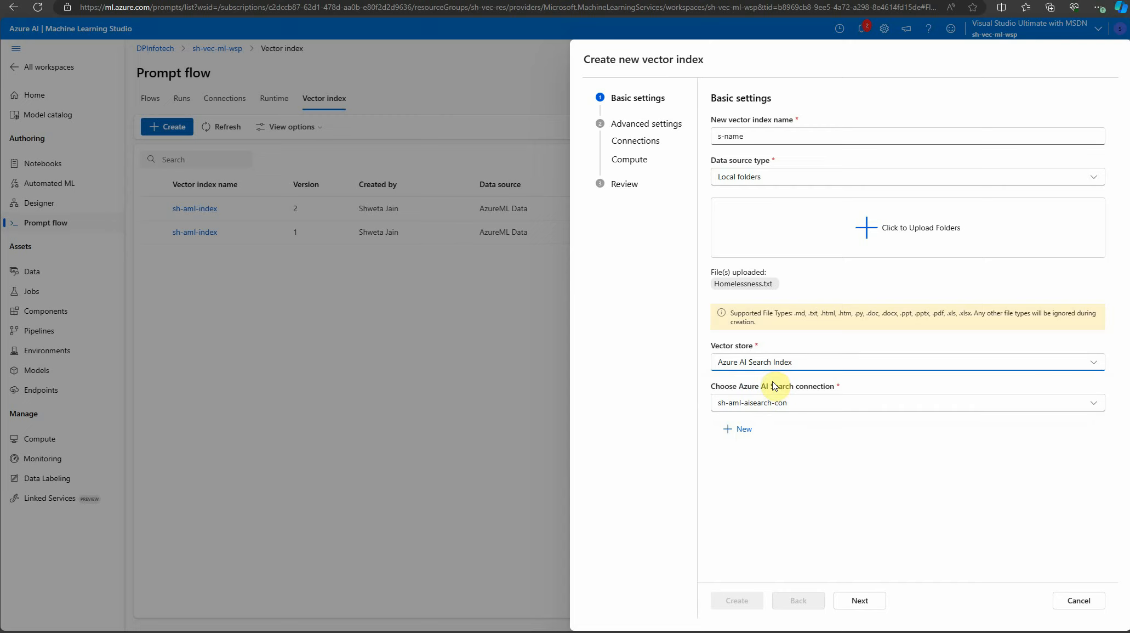
{"action": "left_click", "coordinate": [744, 432]}
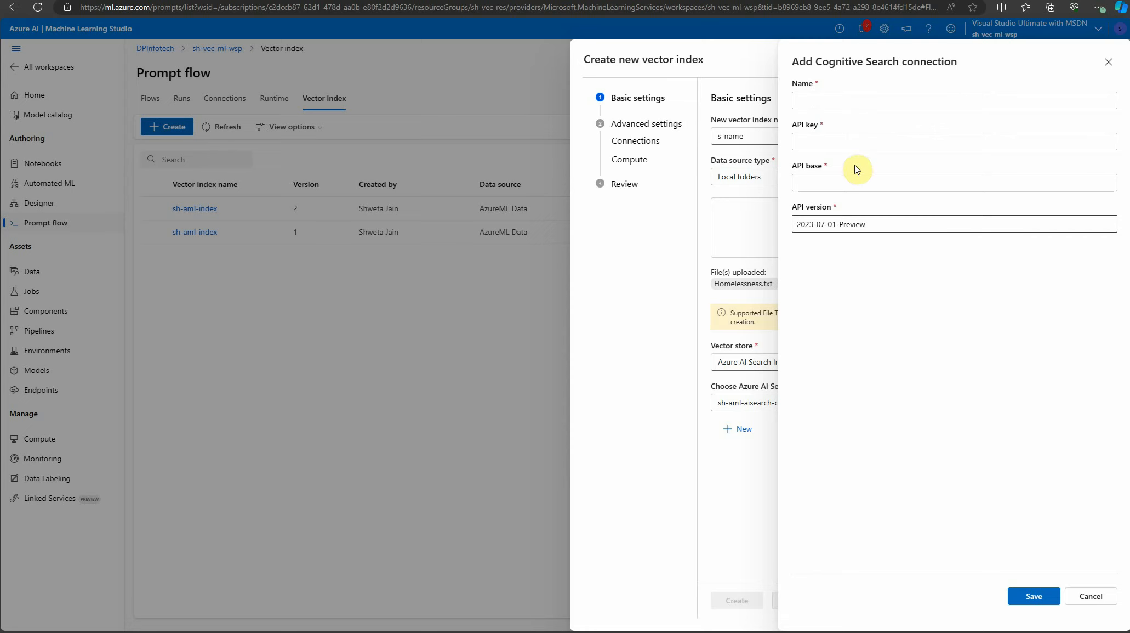
{"action": "left_click", "coordinate": [845, 99]}
{"action": "left_click", "coordinate": [1091, 597]}
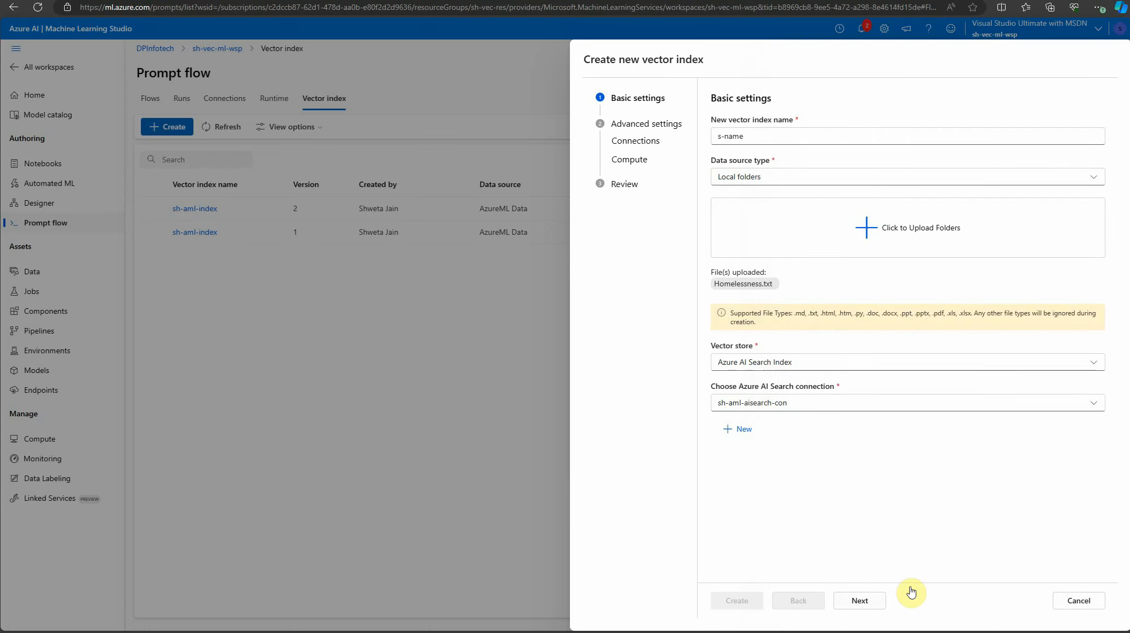
{"action": "left_click", "coordinate": [739, 429]}
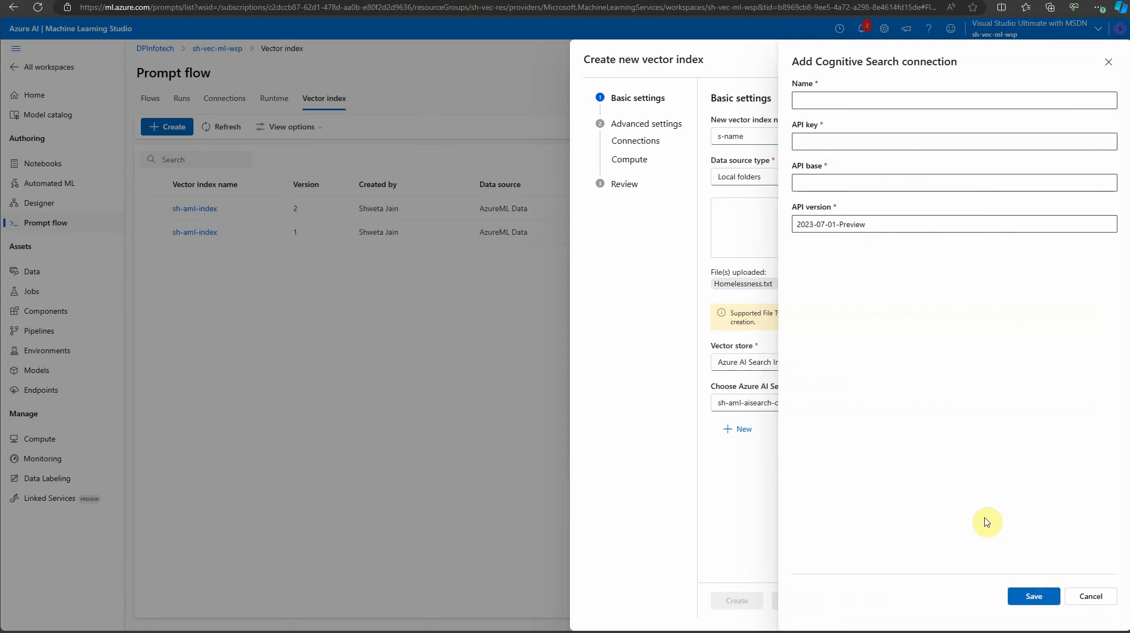
{"action": "left_click", "coordinate": [1089, 598]}
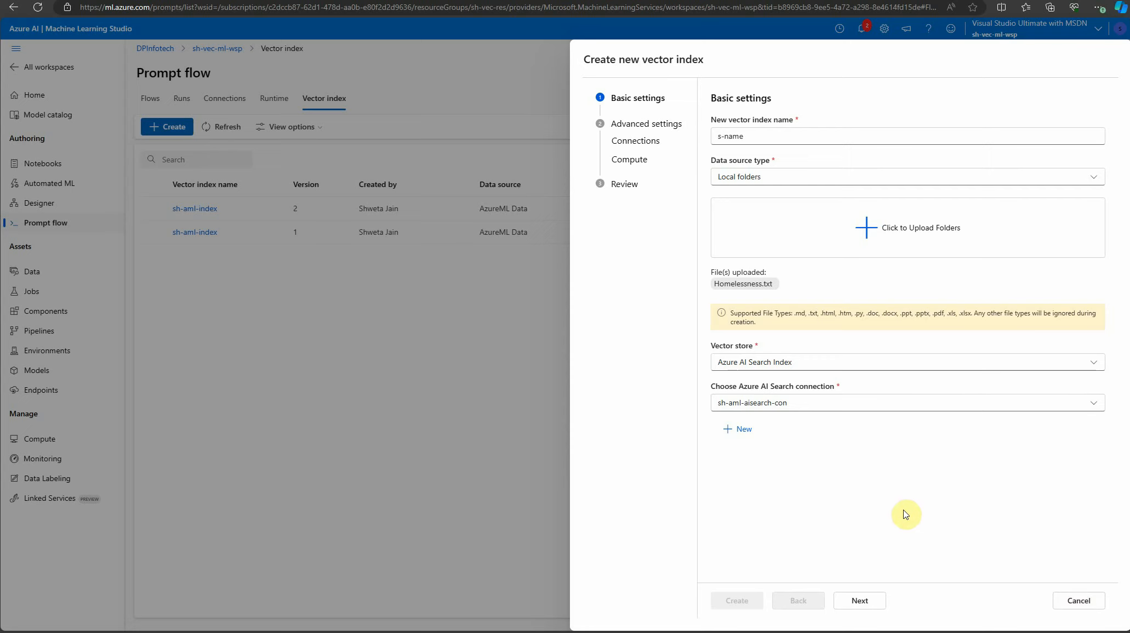
Cancel the vector index creation and open the gallery for creating a new flow in Prompt flow
{"action": "left_click", "coordinate": [1076, 601]}
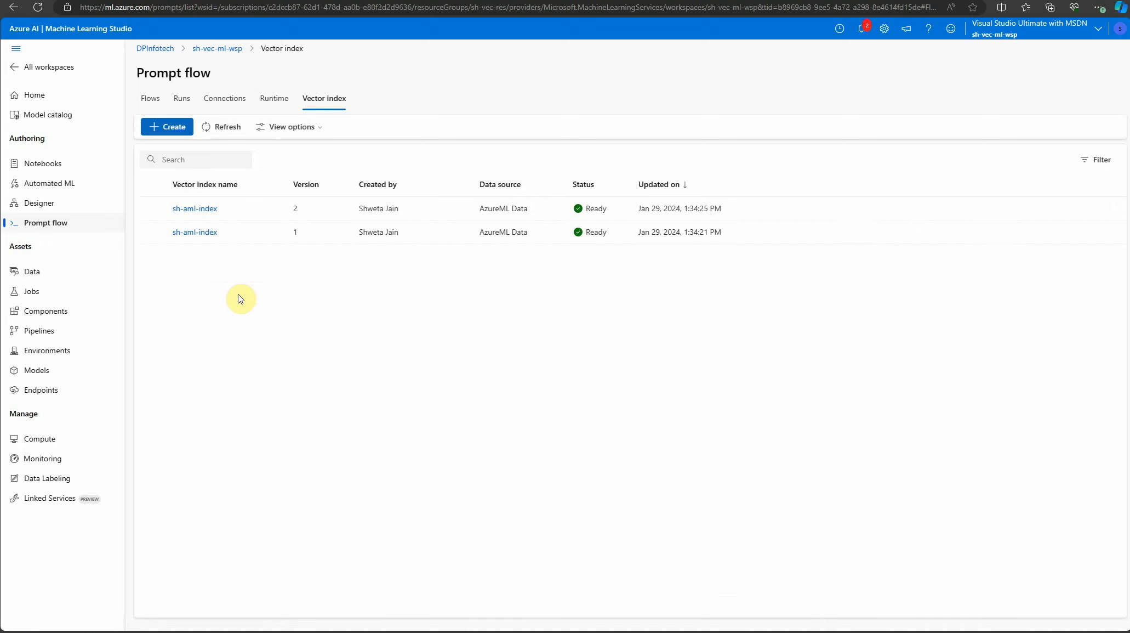
{"action": "left_click", "coordinate": [140, 99]}
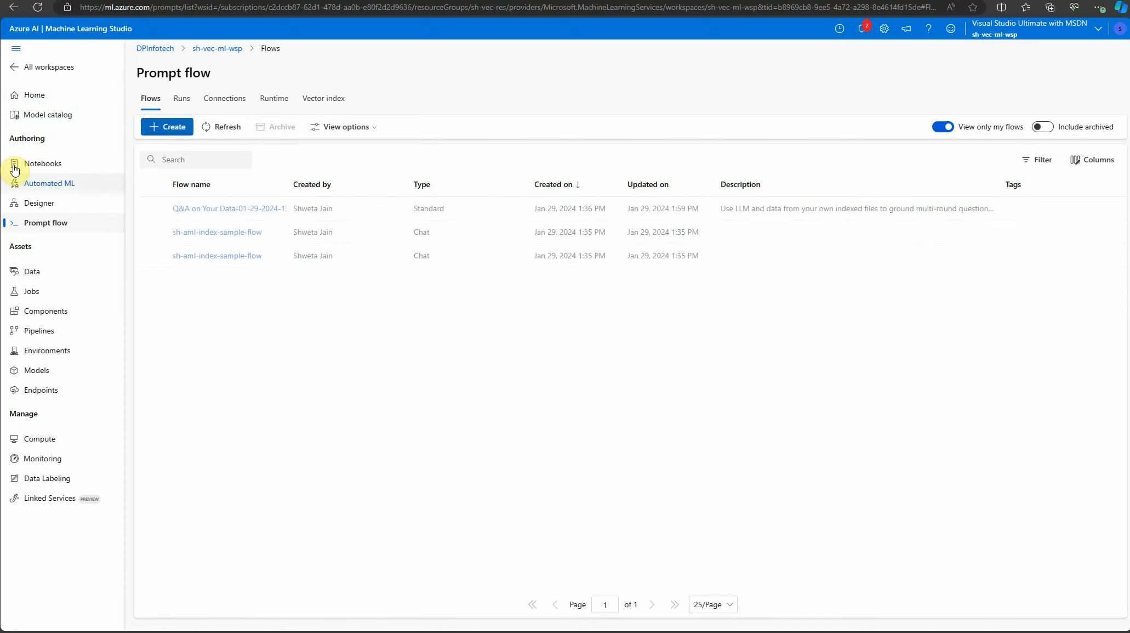
{"action": "left_click", "coordinate": [43, 226]}
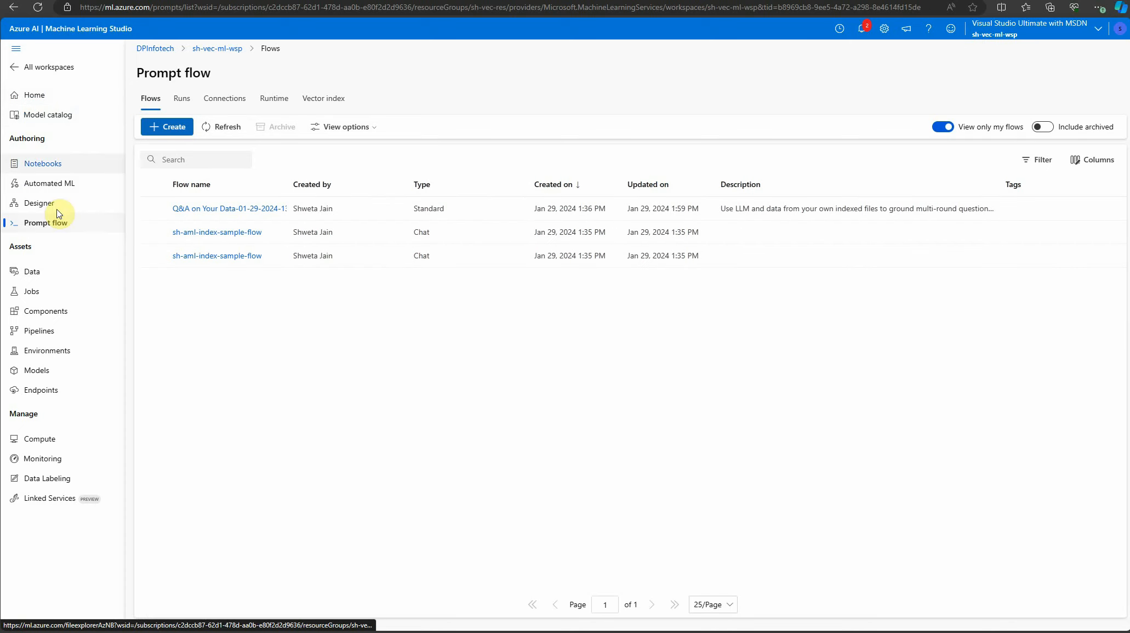
{"action": "left_click", "coordinate": [153, 127]}
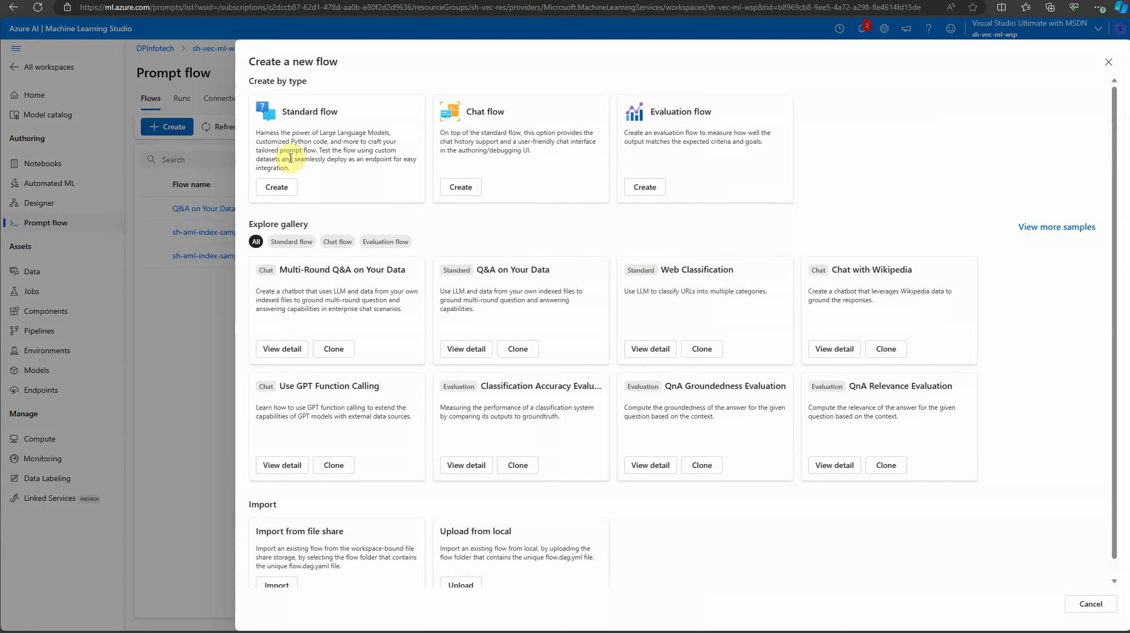
Filter the flow gallery to standard flows and review the Q&A on Your Data sample's description and tools
{"action": "left_click", "coordinate": [290, 242]}
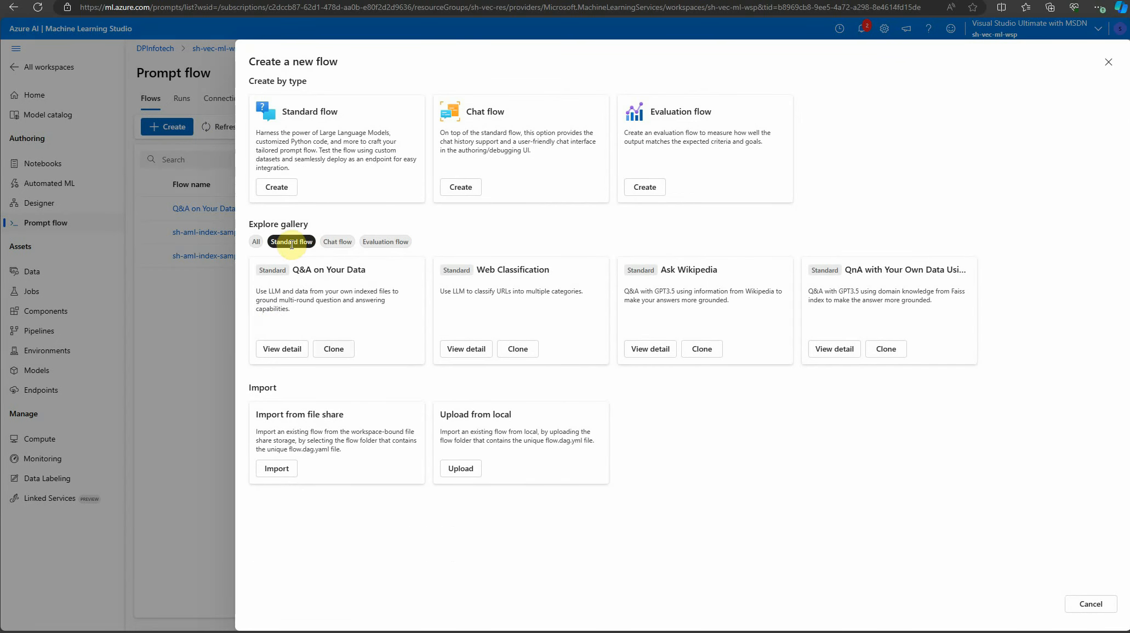
{"action": "left_click", "coordinate": [273, 352]}
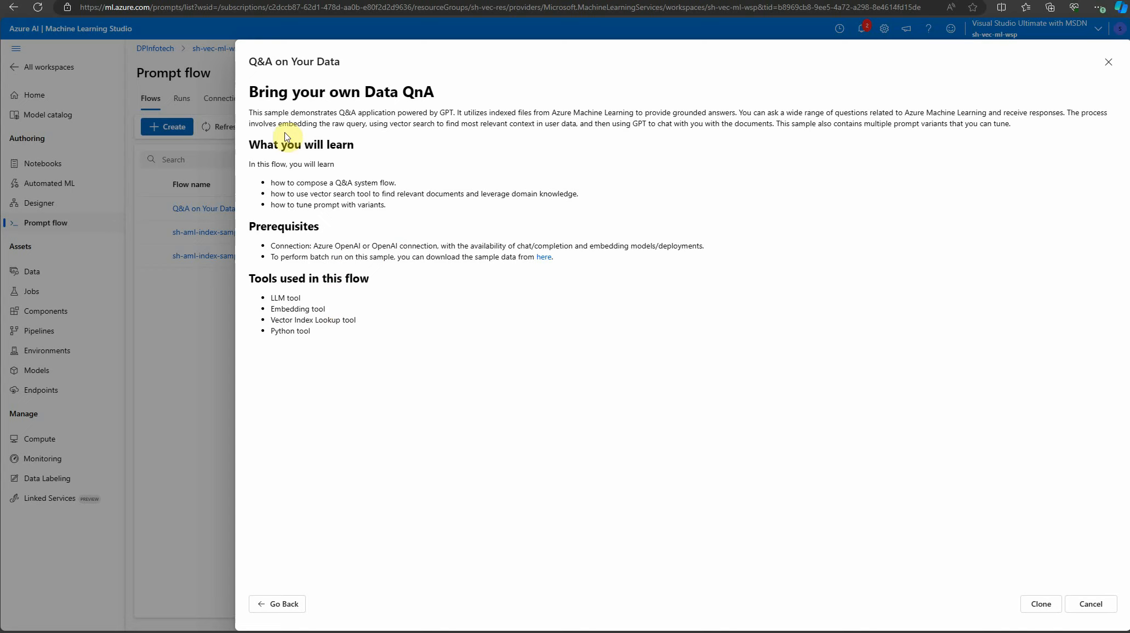
{"action": "left_click_drag", "start_coordinate": [259, 109], "coordinate": [395, 117]}
{"action": "left_click", "coordinate": [498, 139]}
{"action": "left_click_drag", "start_coordinate": [817, 124], "coordinate": [1004, 124]}
{"action": "left_click", "coordinate": [981, 178]}
{"action": "left_click_drag", "start_coordinate": [320, 349], "coordinate": [251, 291]}
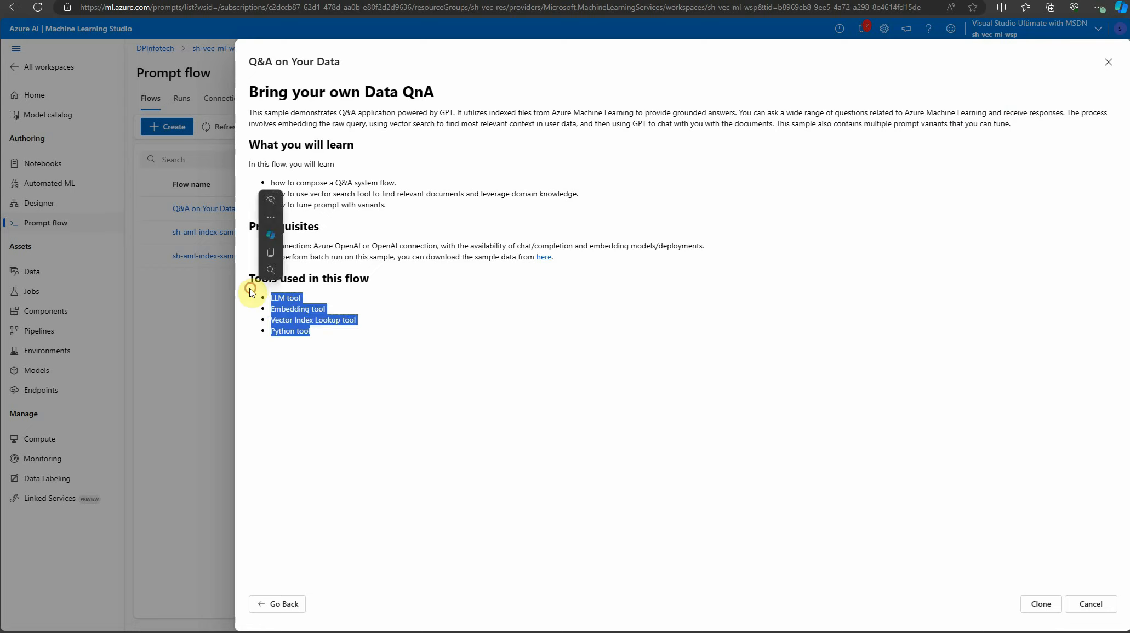
{"action": "left_click", "coordinate": [616, 306]}
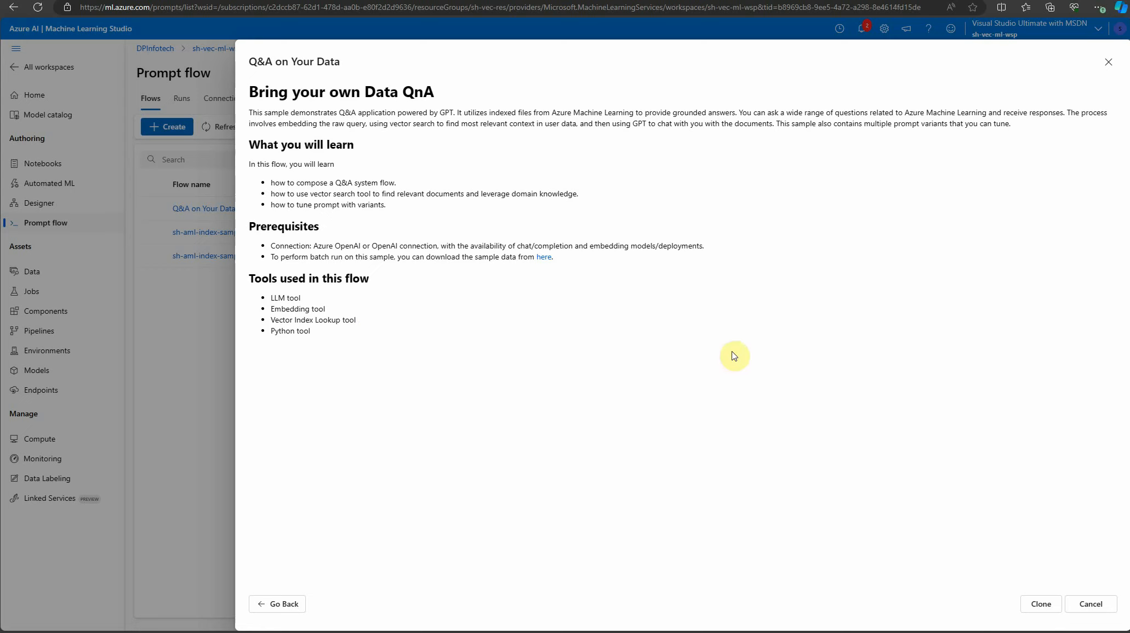
Clone the Q&A on Your Data sample into a folder named sh-vec-flow
{"action": "left_click", "coordinate": [1042, 604]}
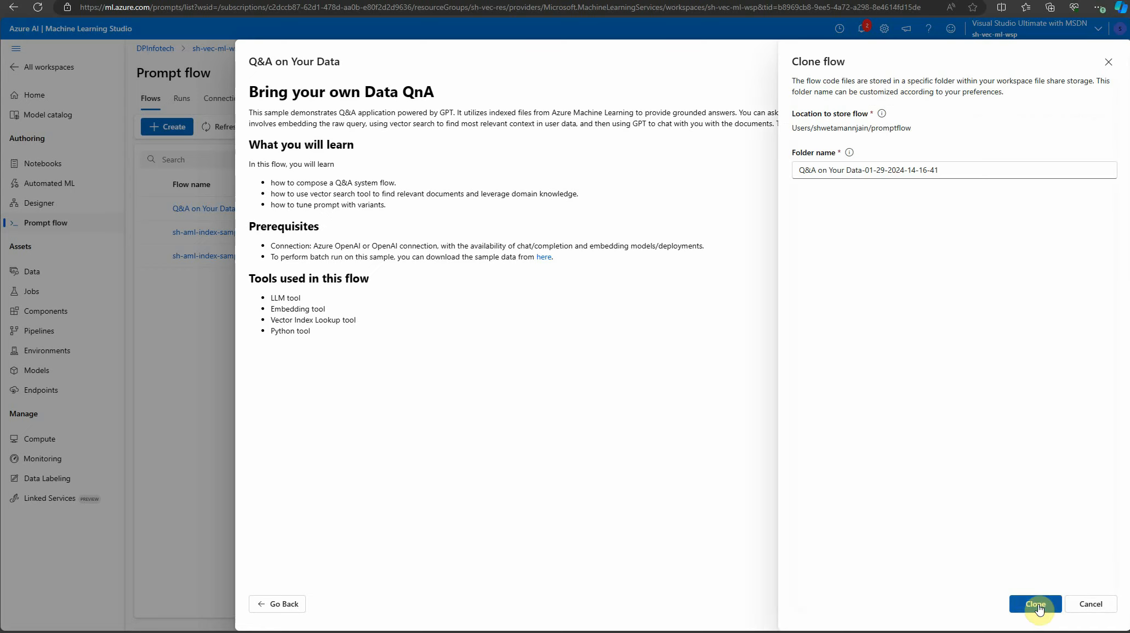
{"action": "left_click", "coordinate": [965, 171]}
{"action": "triple_click", "coordinate": [965, 171]}
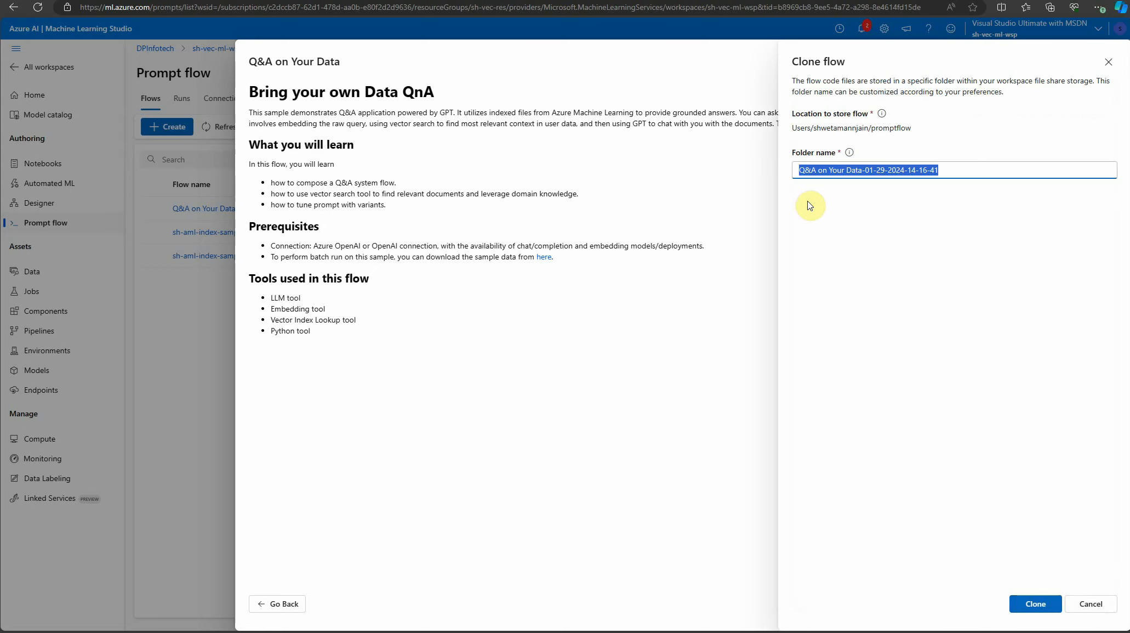
{"action": "type", "text": "sh-vec-flow"}
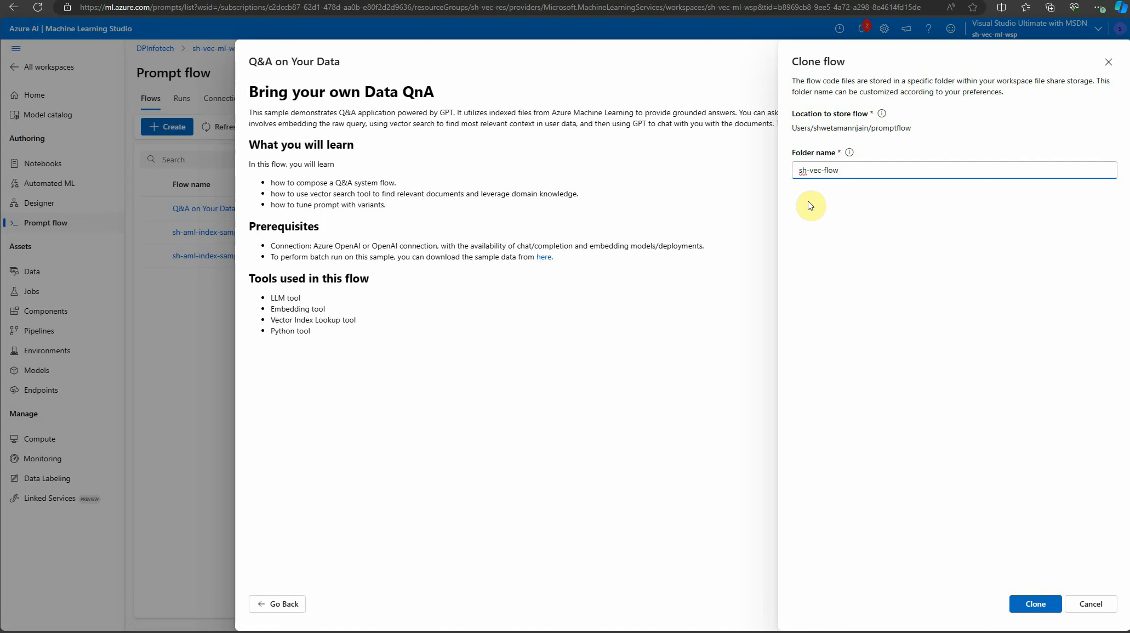
{"action": "left_click", "coordinate": [1034, 603]}
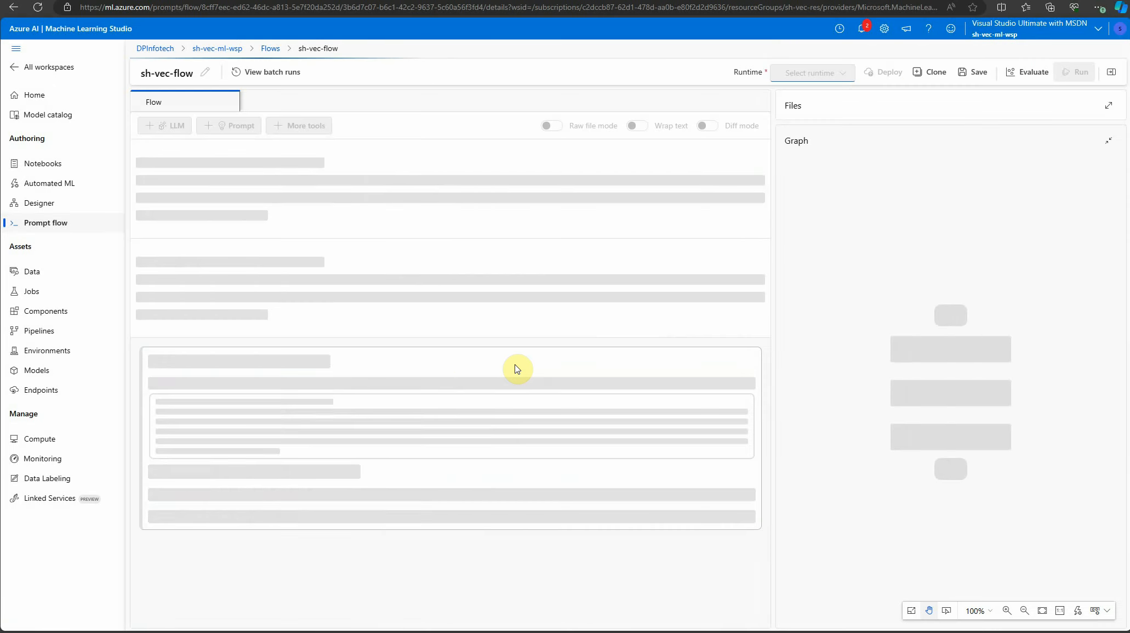
Collapse the flow's Inputs and Outputs sections and select the embed_the_question node in the graph
{"action": "double_click", "coordinate": [516, 368]}
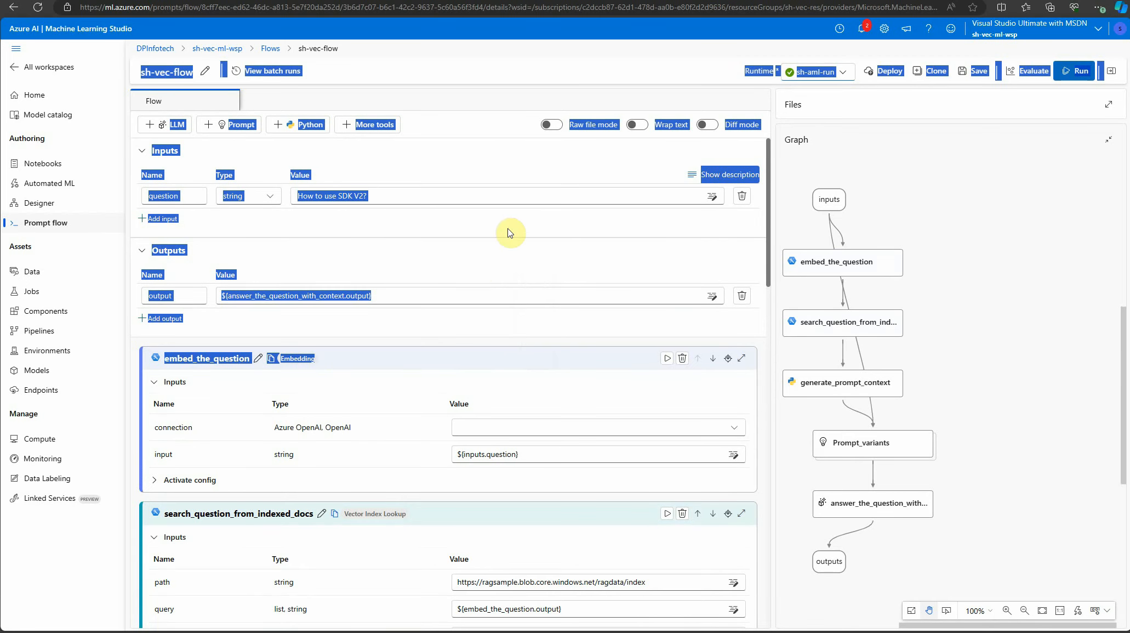
{"action": "left_click", "coordinate": [502, 254]}
{"action": "left_click", "coordinate": [429, 153]}
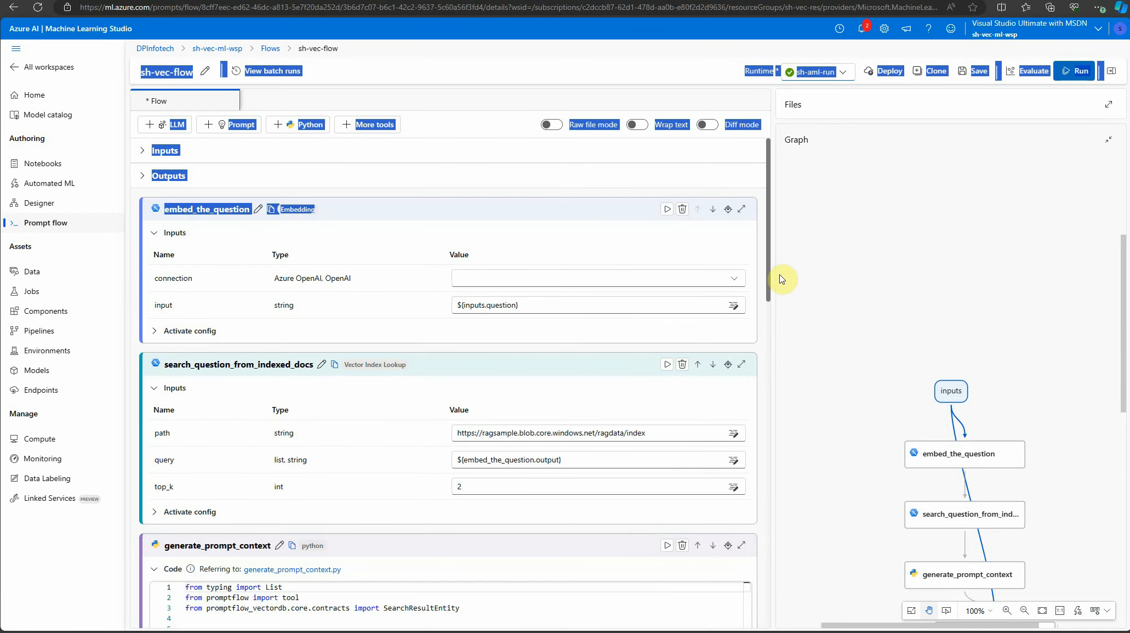
{"action": "left_click", "coordinate": [966, 453]}
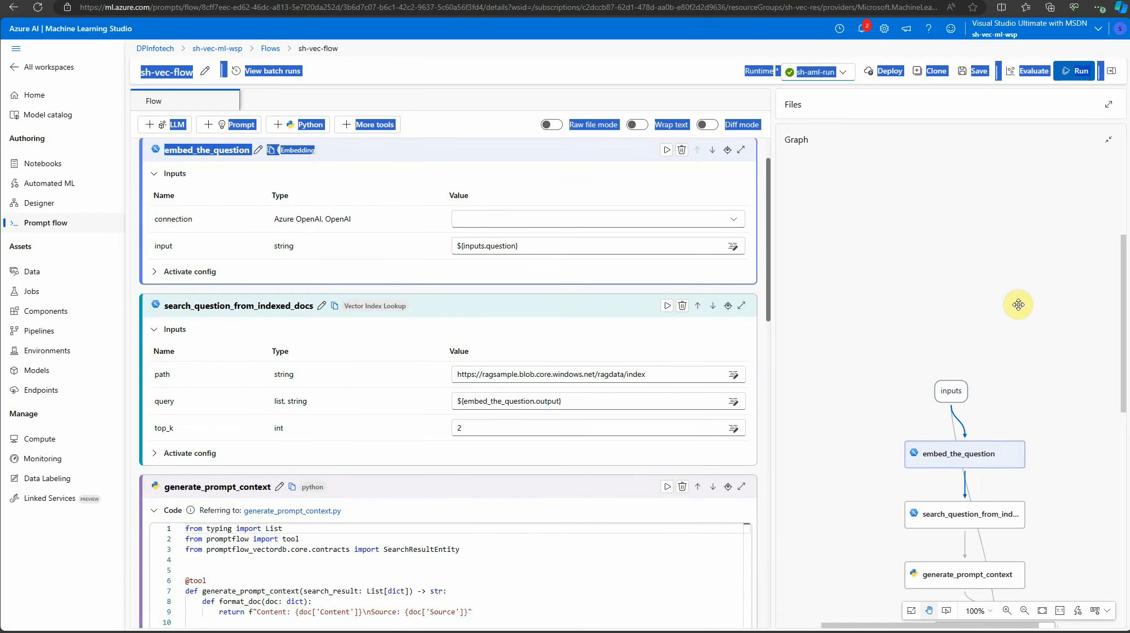
Spread out the graph by moving the index search and generate_prompt_context nodes right, and Prompt_variants and embed_the_question left
{"action": "left_click", "coordinate": [1019, 305]}
{"action": "scroll", "coordinate": [995, 372], "scroll_direction": "down", "scroll_amount": 1}
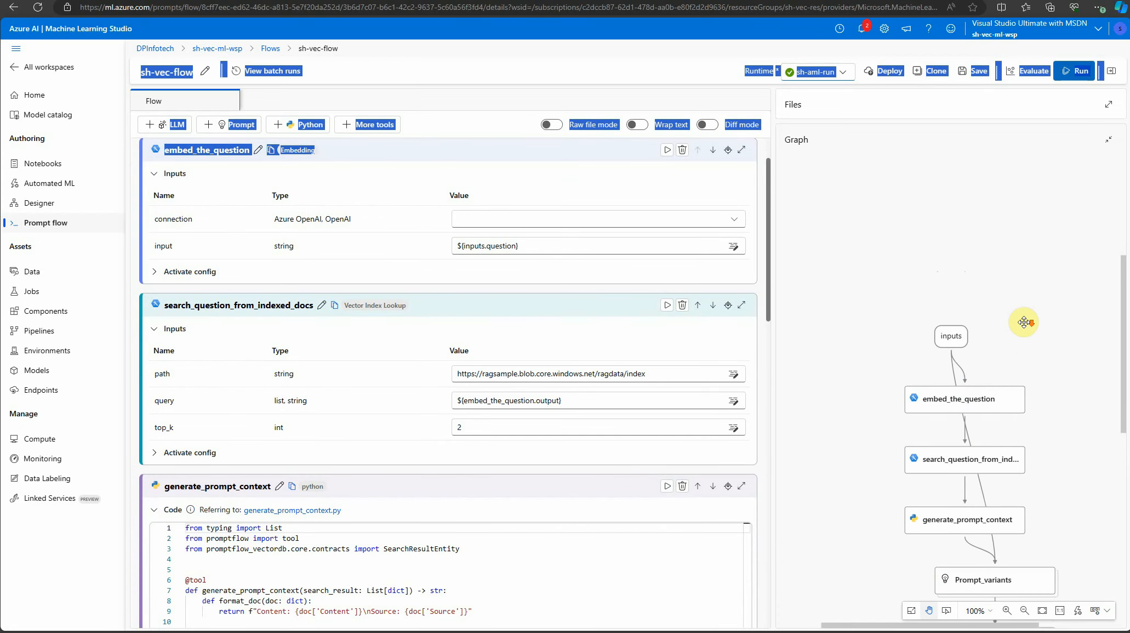
{"action": "scroll", "coordinate": [1024, 321], "scroll_direction": "down", "scroll_amount": 3}
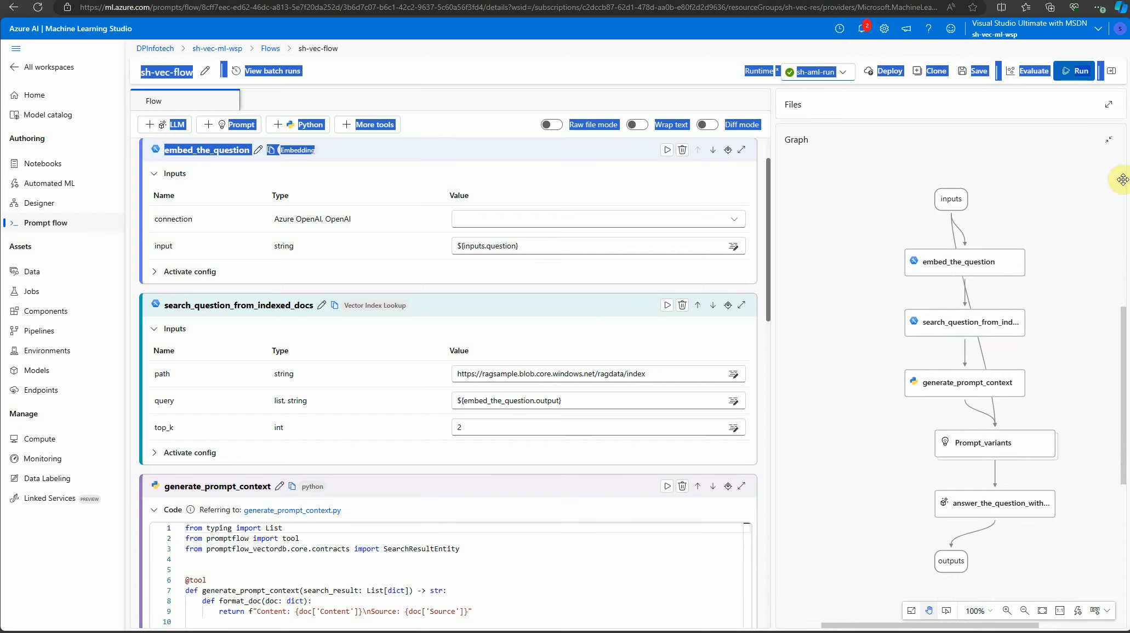
{"action": "left_click_drag", "start_coordinate": [960, 322], "coordinate": [1030, 323]}
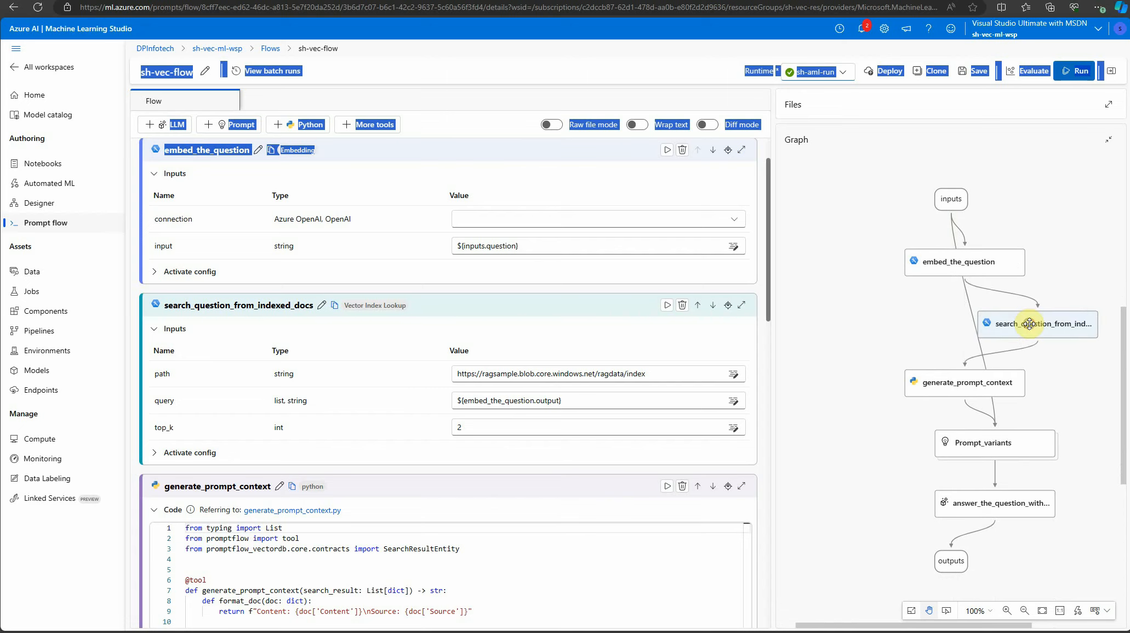
{"action": "left_click_drag", "start_coordinate": [966, 384], "coordinate": [1023, 384]}
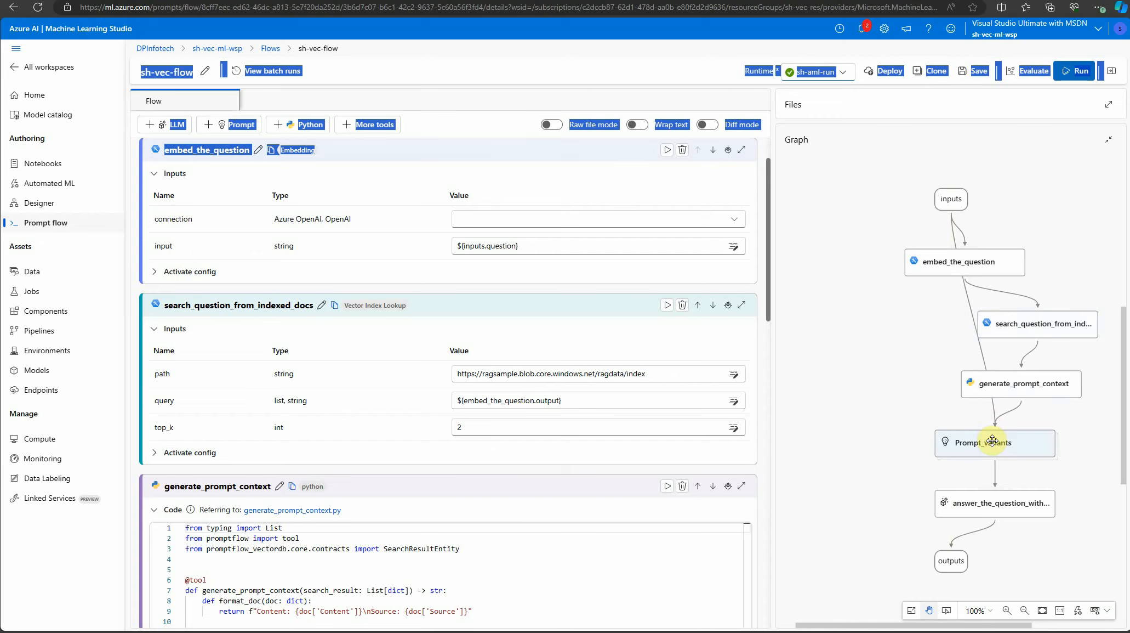
{"action": "left_click_drag", "start_coordinate": [993, 440], "coordinate": [904, 441]}
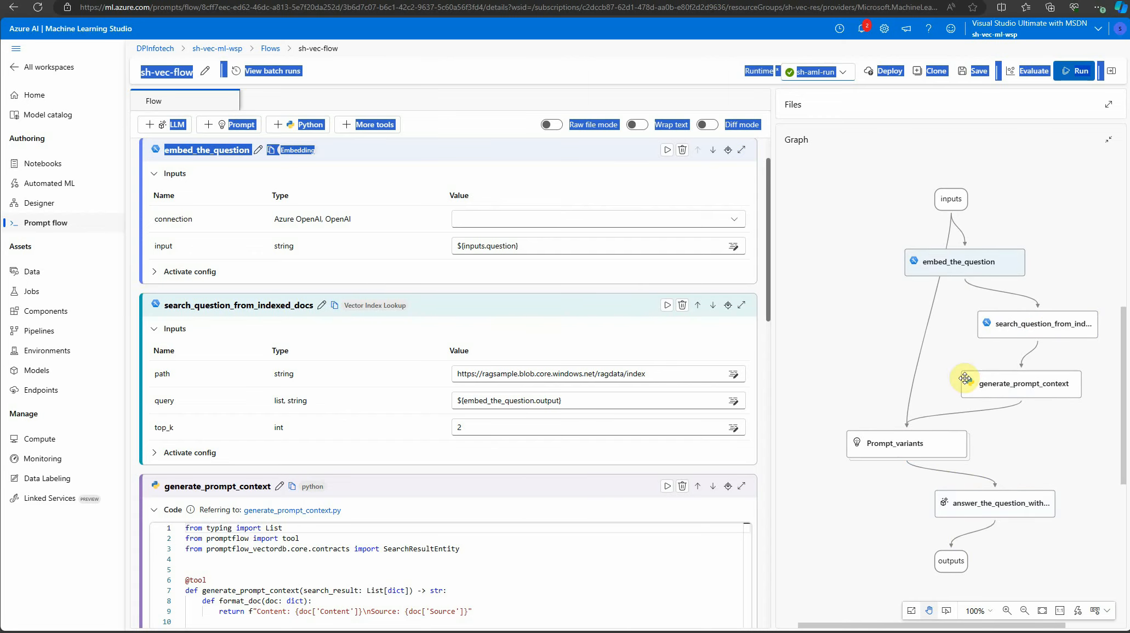
{"action": "left_click_drag", "start_coordinate": [939, 261], "coordinate": [923, 260]}
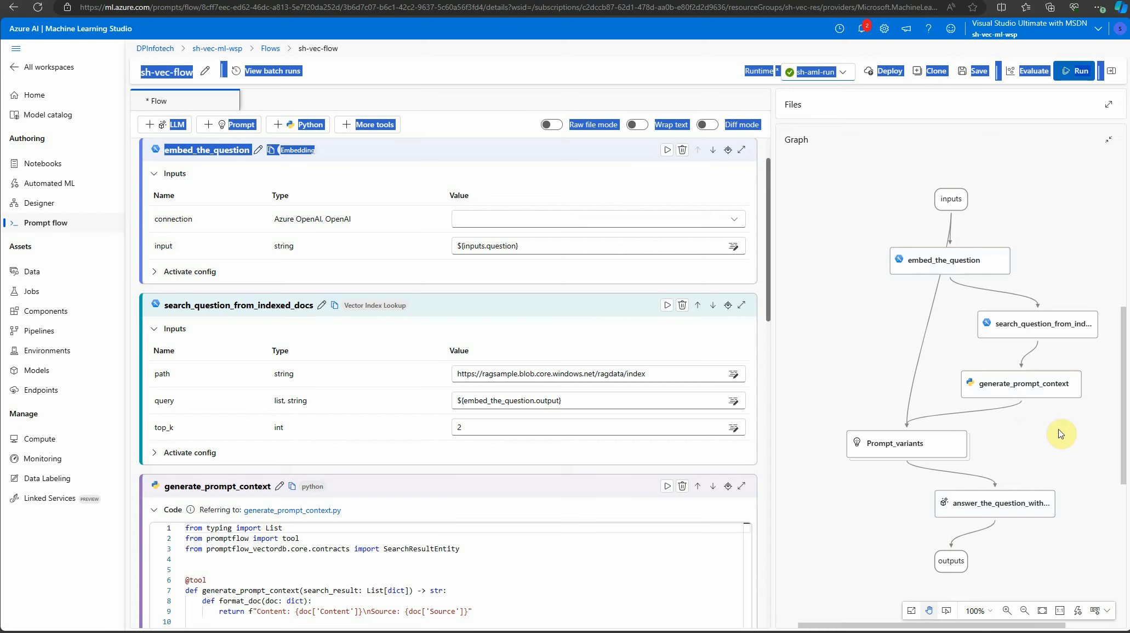
Check the automatic and compute instance runtime options available for the flow
{"action": "left_click", "coordinate": [843, 72]}
{"action": "left_click", "coordinate": [692, 62]}
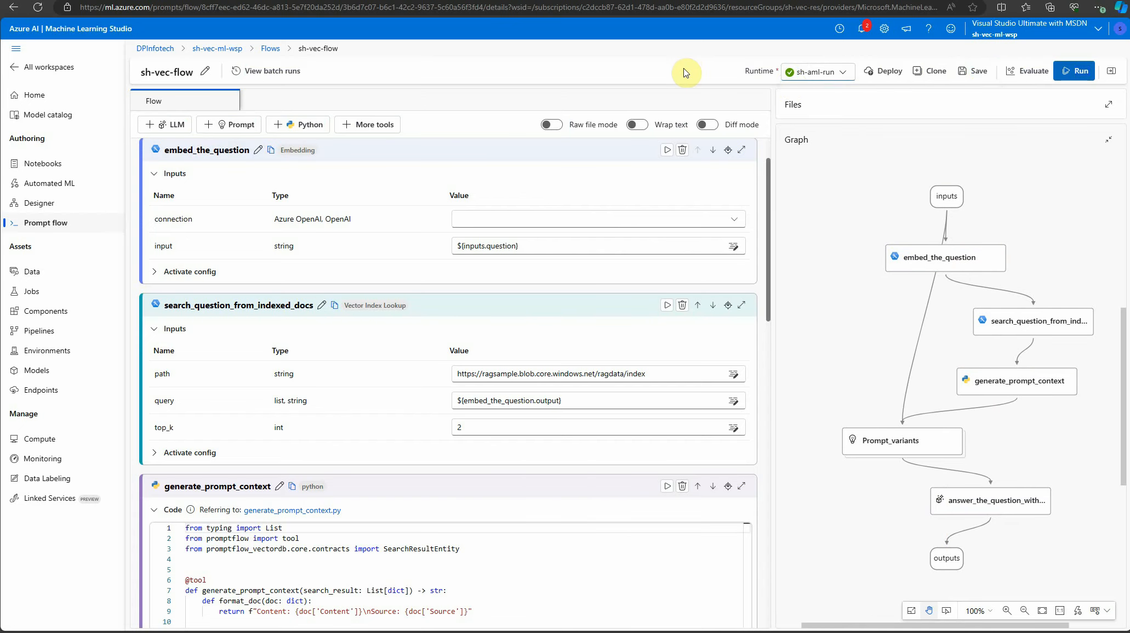
{"action": "left_click", "coordinate": [839, 73]}
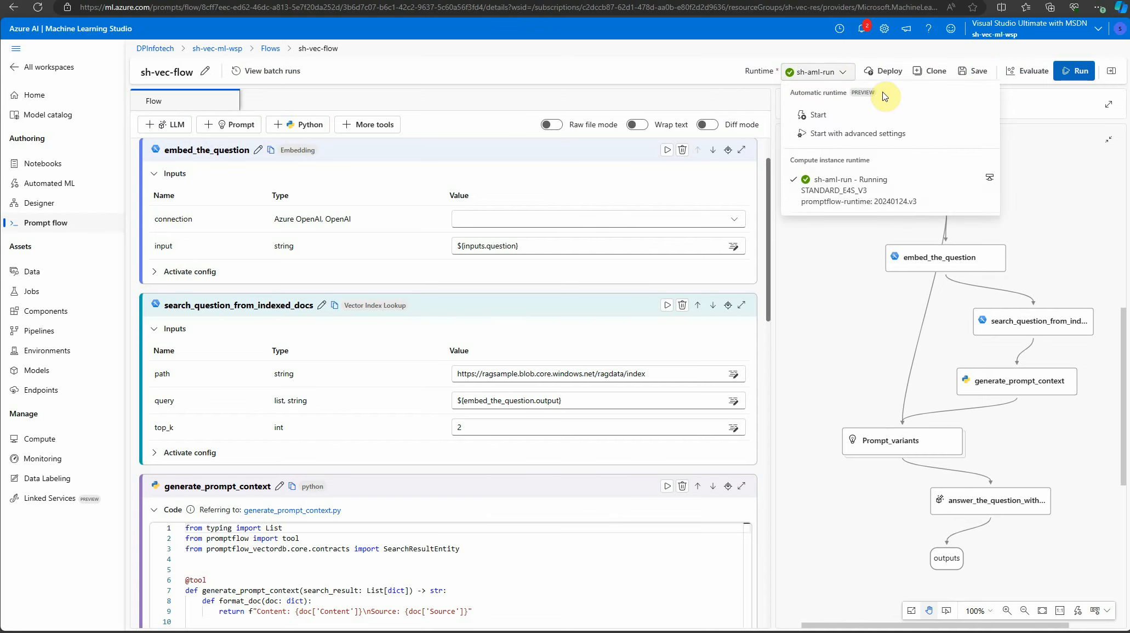
{"action": "left_click", "coordinate": [1044, 163]}
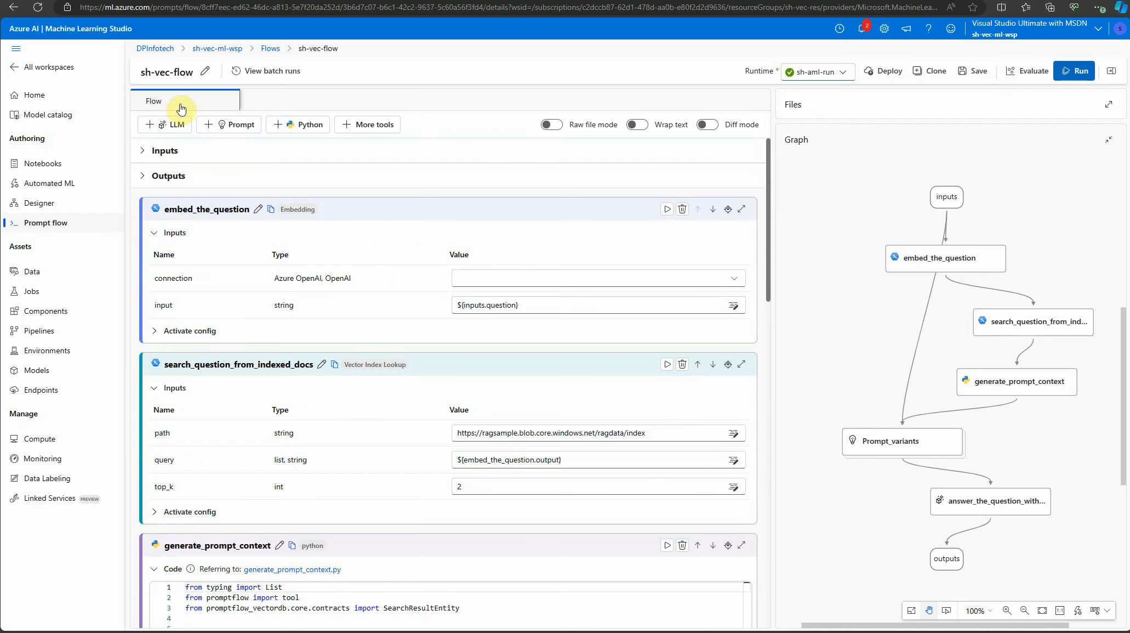
Expand the flow's Inputs section and set the question value to "What is homelessness?"
{"action": "left_click", "coordinate": [146, 151]}
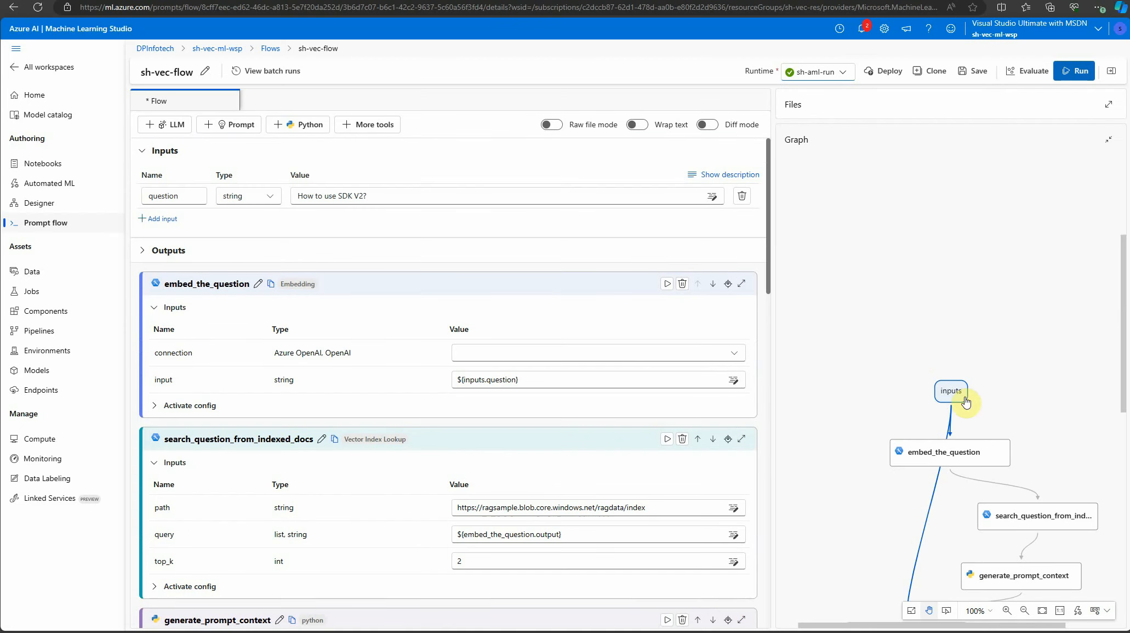
{"action": "left_click_drag", "start_coordinate": [401, 198], "coordinate": [251, 188]}
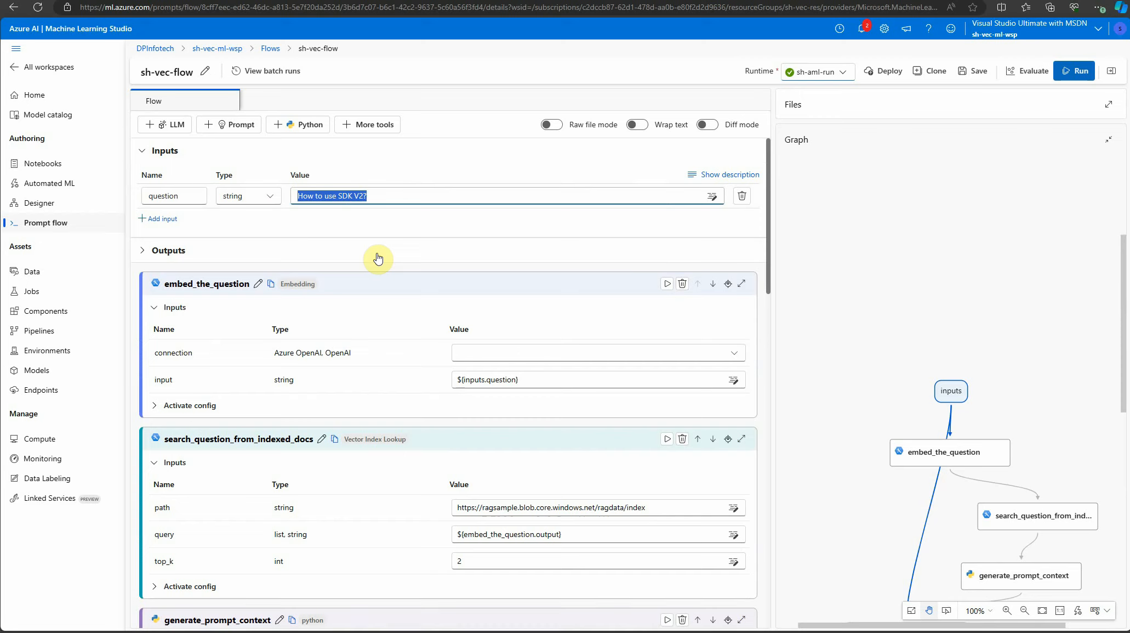
{"action": "type", "text": "What is homelessness?"}
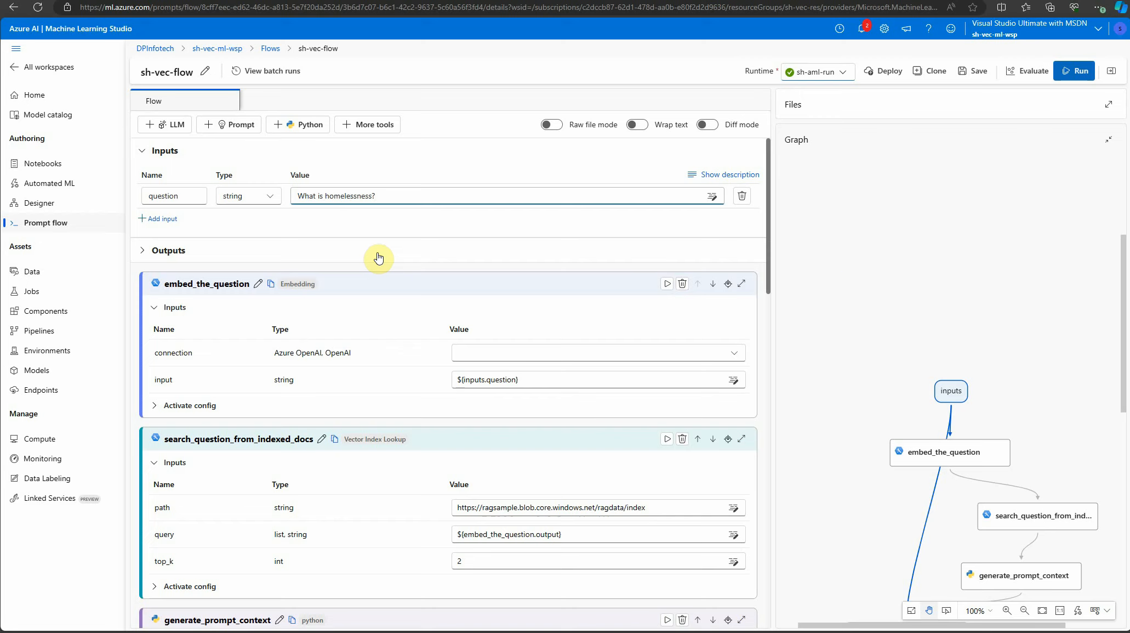
{"action": "left_click", "coordinate": [858, 258]}
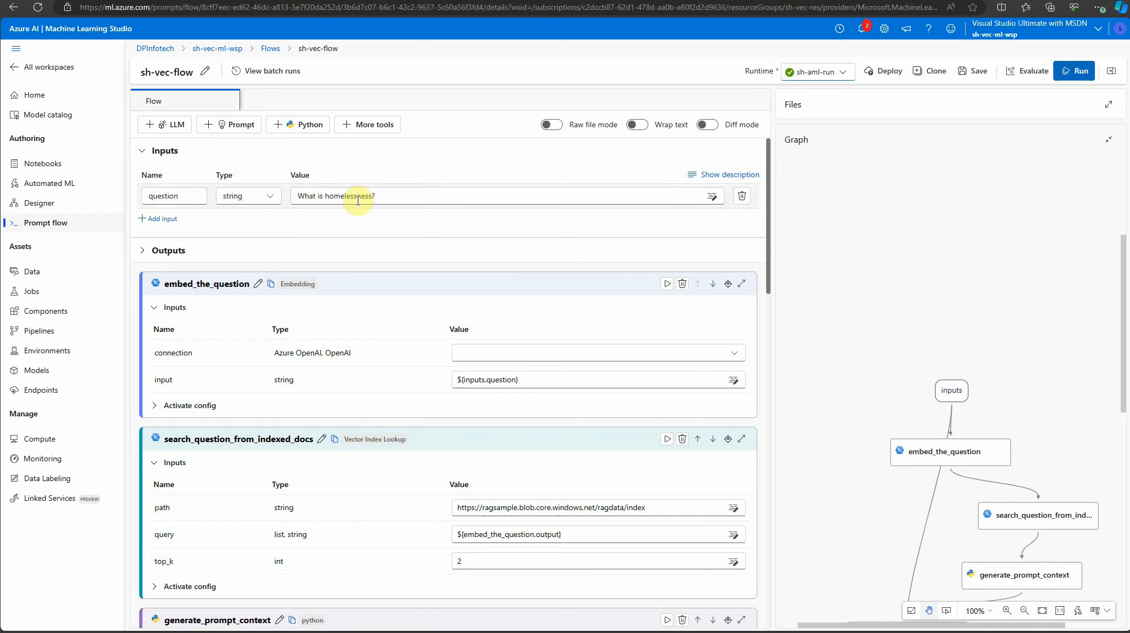
Set the embed_the_question node's connection to sh-aml-aoai and its deployment_name to text-embedding-ada-002
{"action": "scroll", "coordinate": [383, 202], "scroll_direction": "down", "scroll_amount": 1}
{"action": "scroll", "coordinate": [385, 205], "scroll_direction": "up", "scroll_amount": 1}
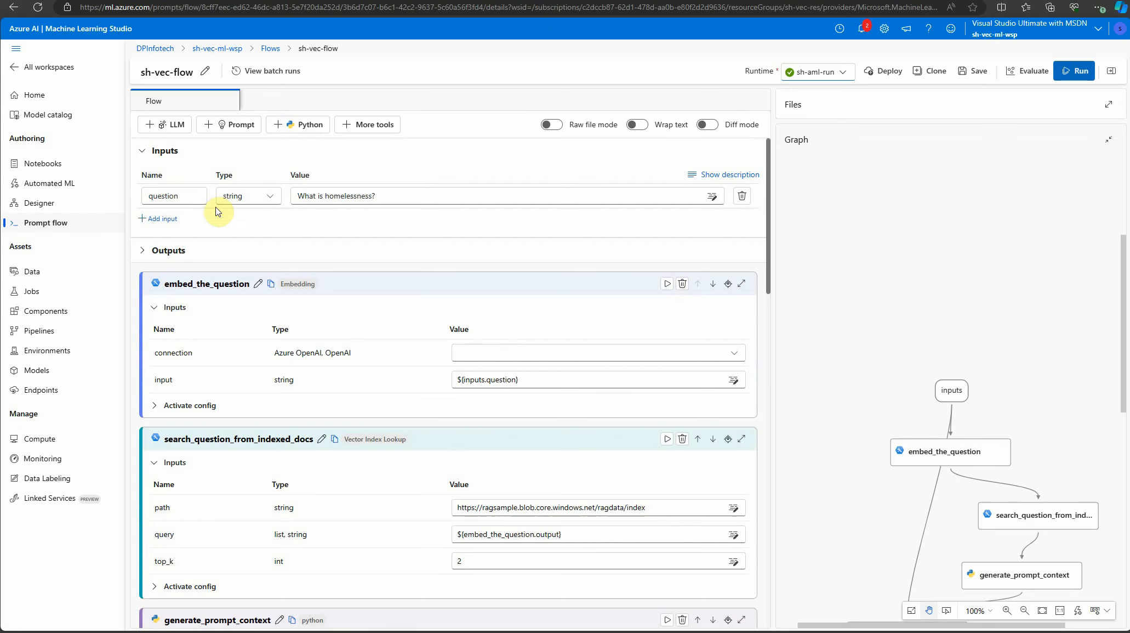
{"action": "scroll", "coordinate": [247, 230], "scroll_direction": "down", "scroll_amount": 1}
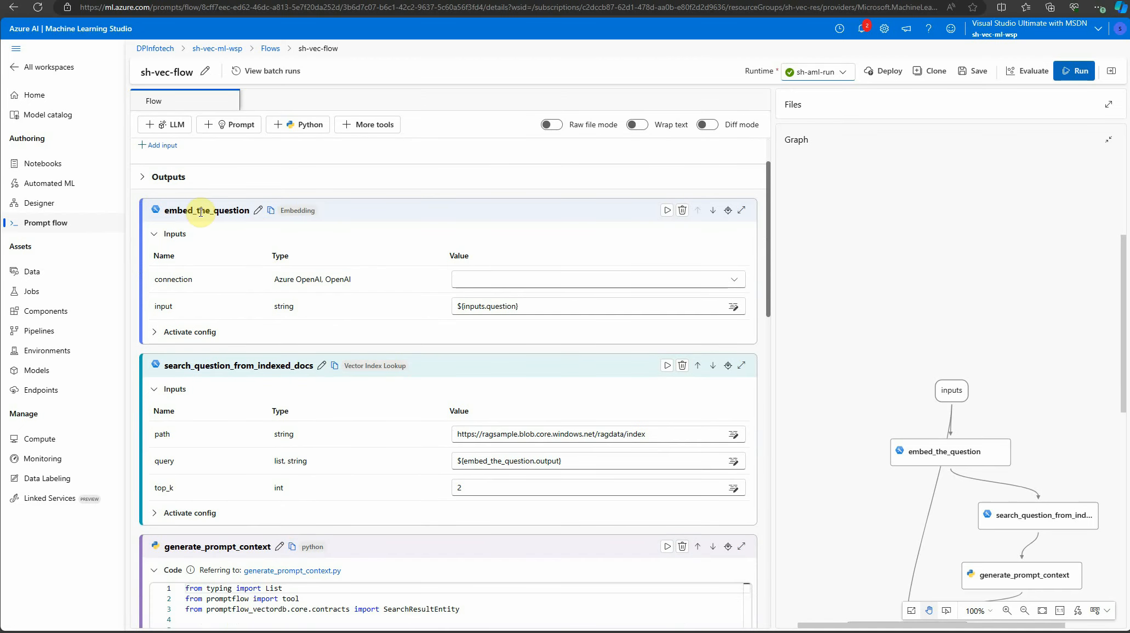
{"action": "scroll", "coordinate": [1007, 407], "scroll_direction": "down", "scroll_amount": 1}
{"action": "left_click", "coordinate": [970, 428]}
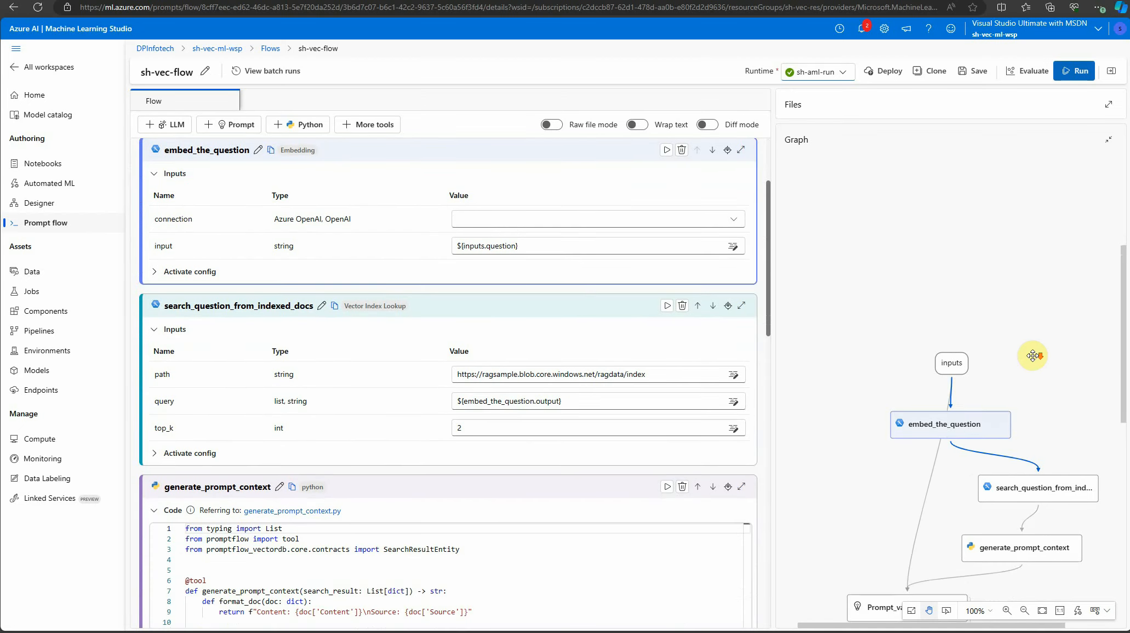
{"action": "scroll", "coordinate": [1031, 329], "scroll_direction": "down", "scroll_amount": 1}
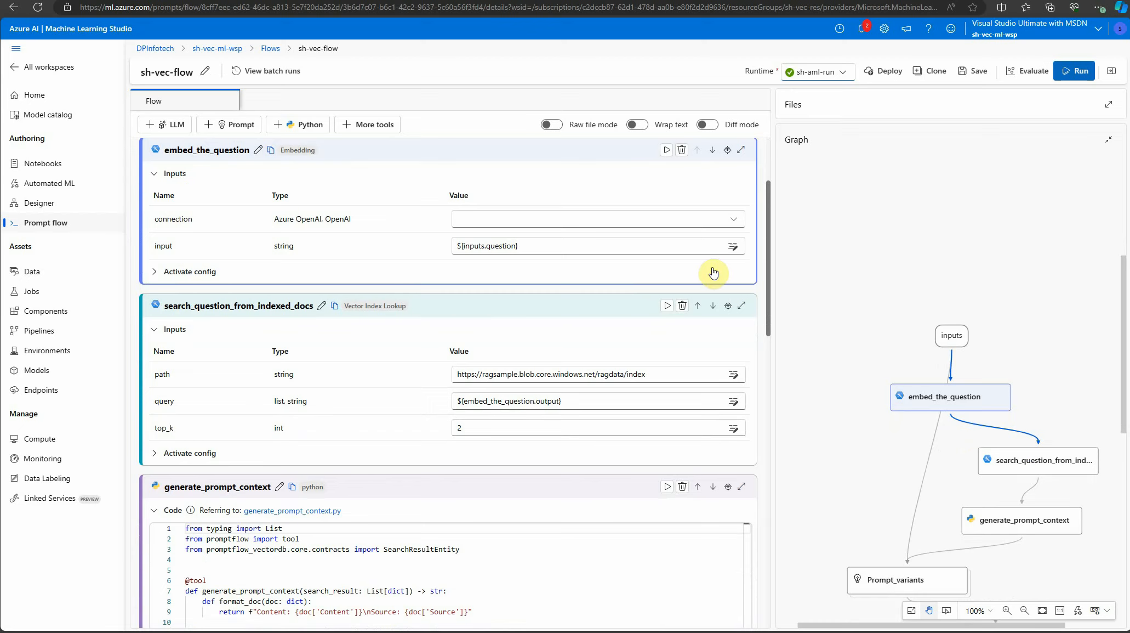
{"action": "left_click", "coordinate": [735, 224]}
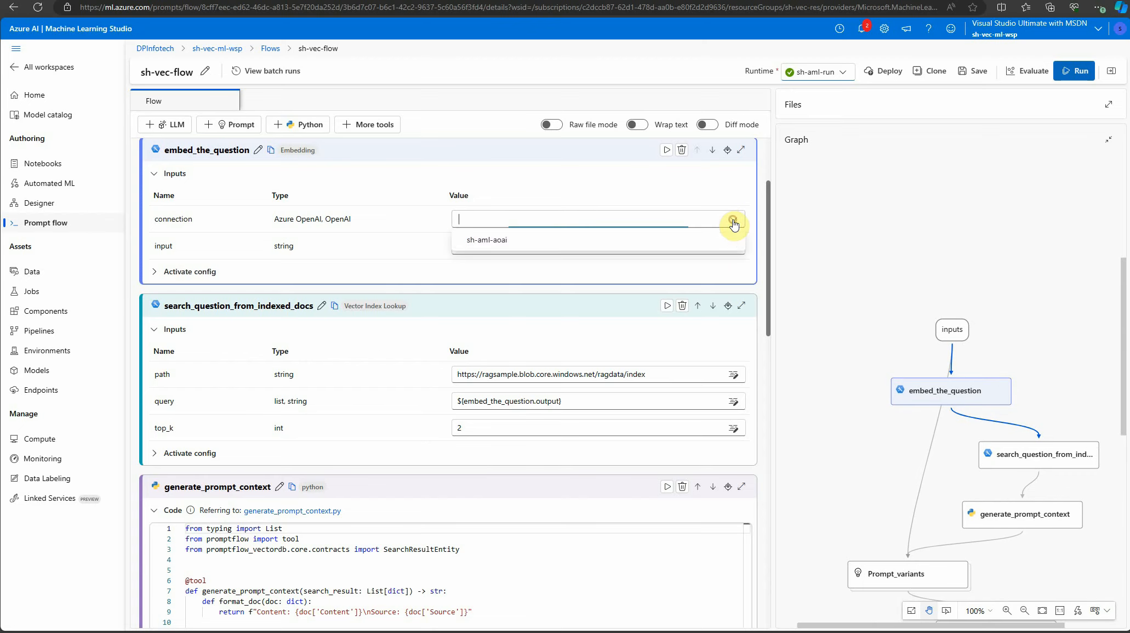
{"action": "left_click", "coordinate": [492, 246]}
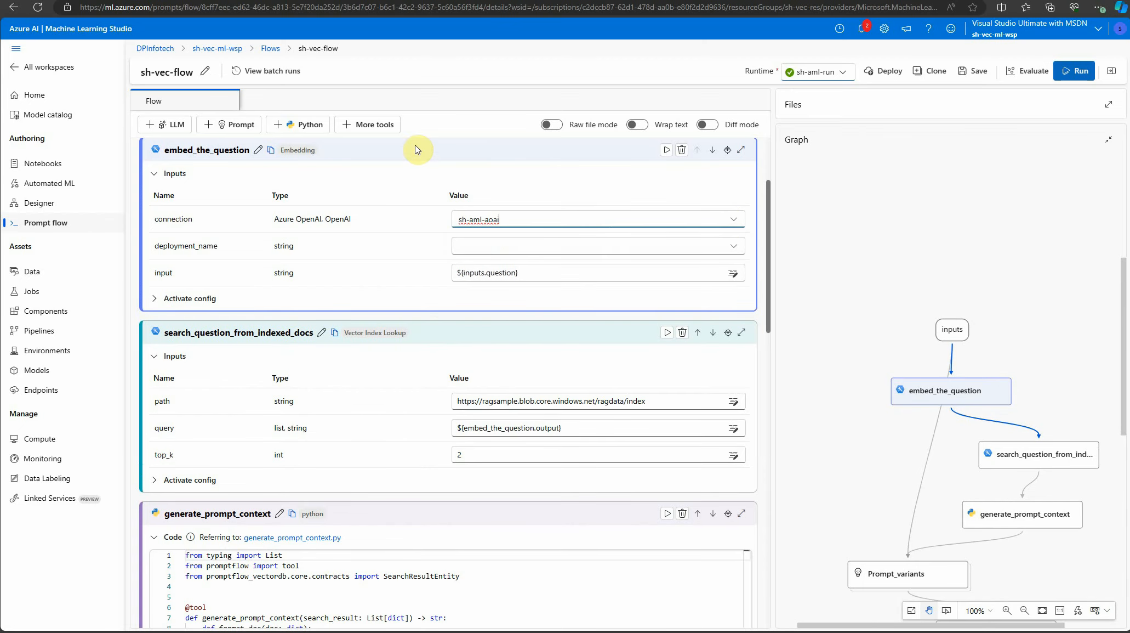
{"action": "left_click", "coordinate": [733, 246]}
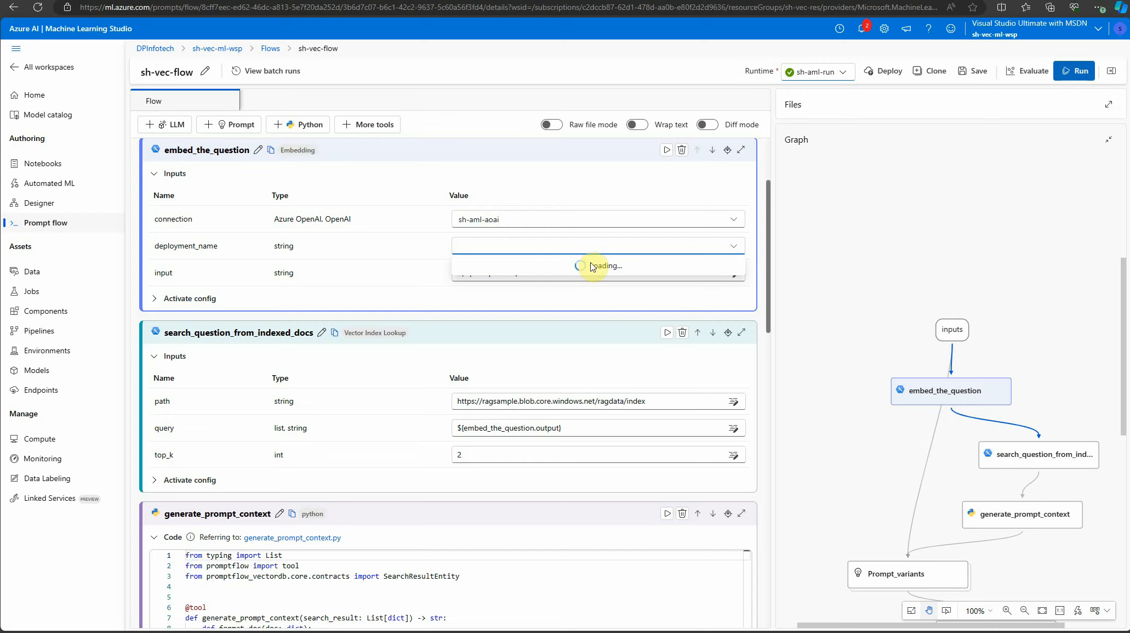
{"action": "left_click", "coordinate": [734, 247]}
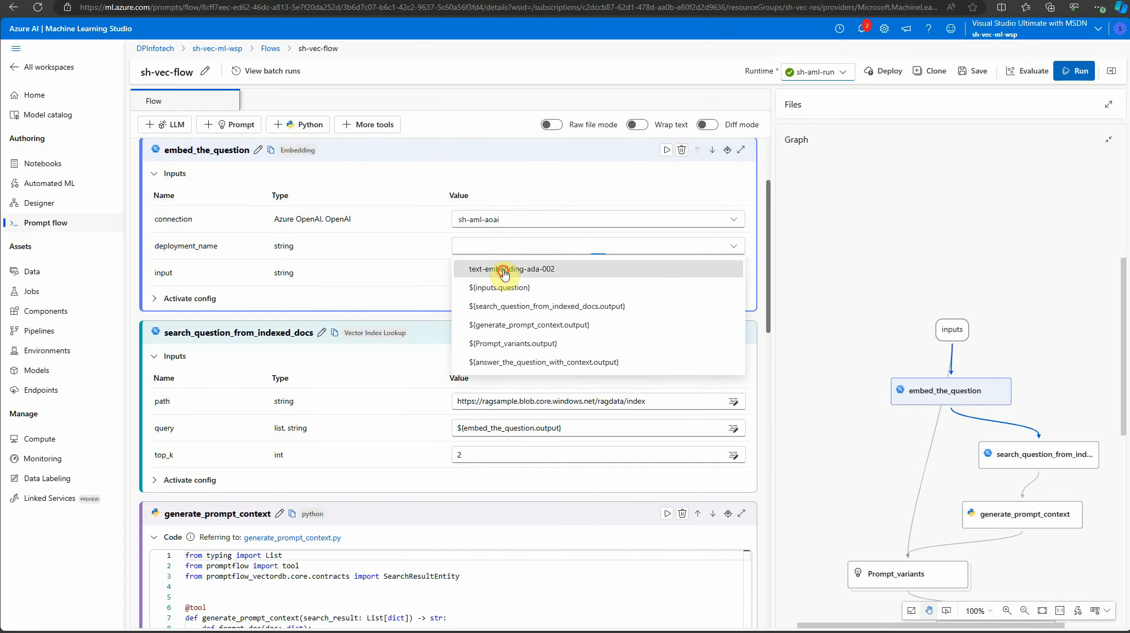
{"action": "left_click", "coordinate": [505, 267]}
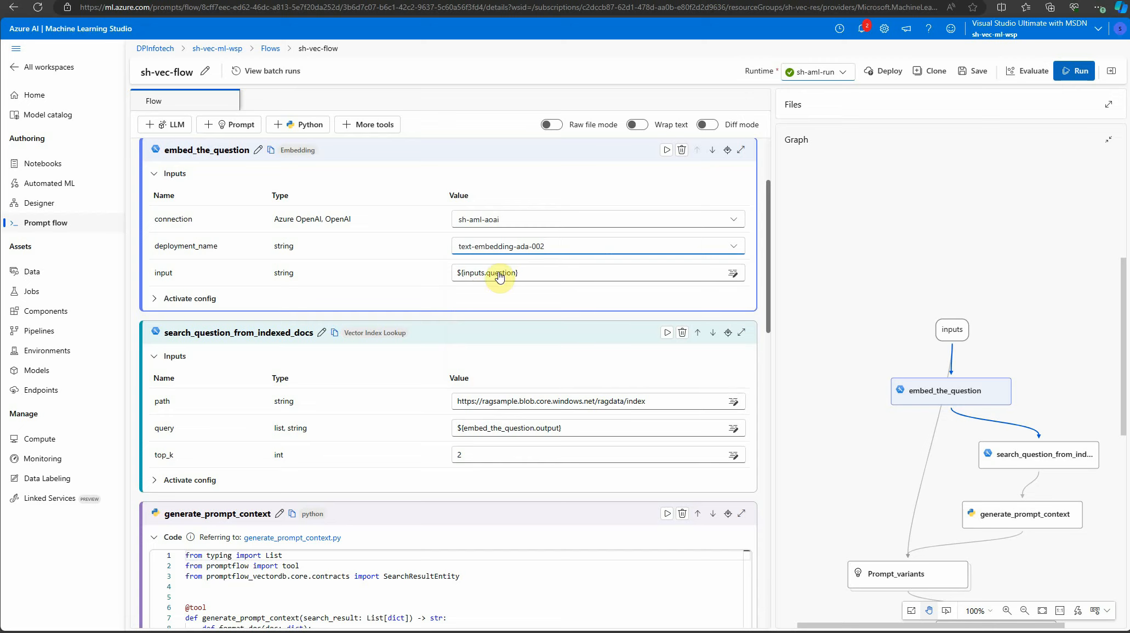
Move the embed_the_question node slightly right in the graph and select the search_question_from_indexed_docs node
{"action": "left_click", "coordinate": [943, 393]}
{"action": "left_click_drag", "start_coordinate": [943, 394], "coordinate": [981, 390]}
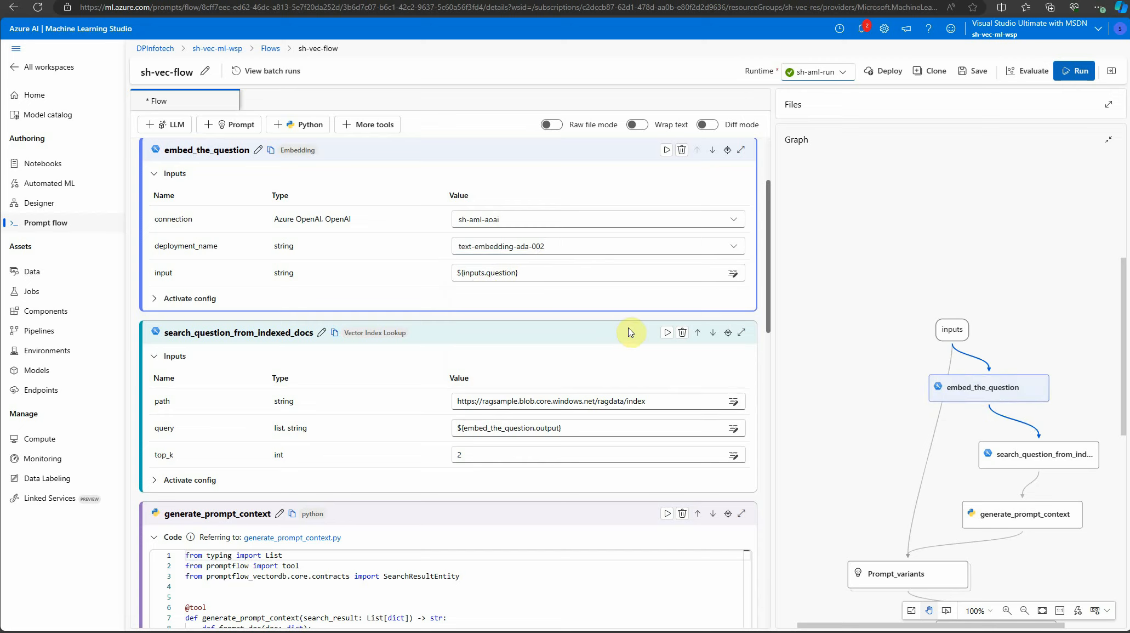
{"action": "left_click", "coordinate": [990, 454]}
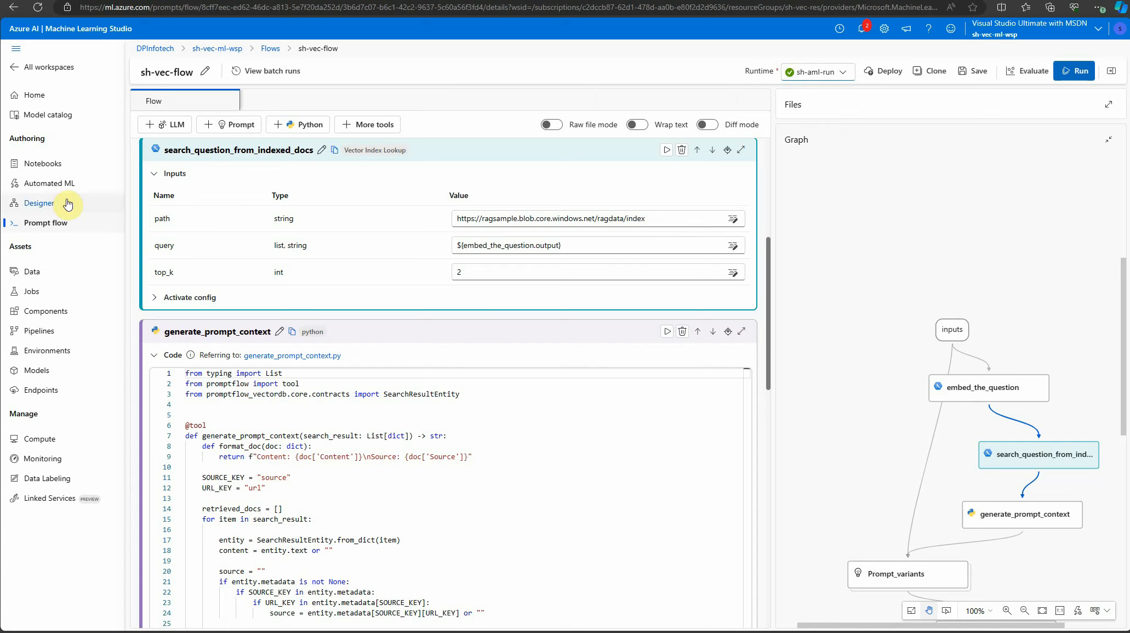
Open the sh-vec-ml-wsp workspace in a new browser tab and view the sh-aml-index vector index details under Prompt flow
{"action": "right_click", "coordinate": [234, 48]}
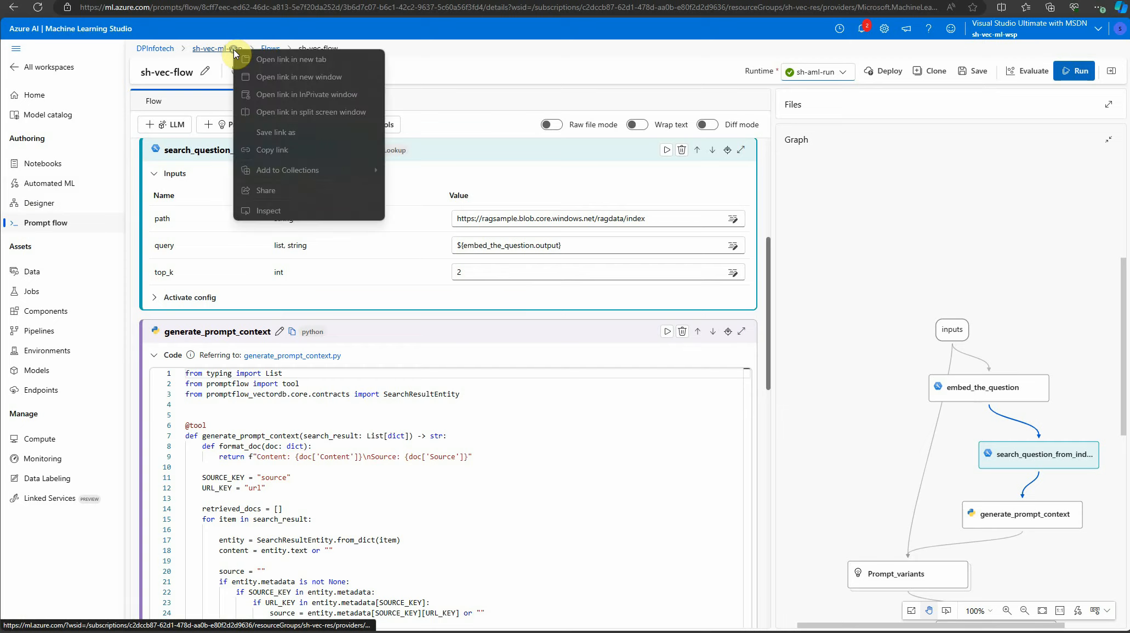
{"action": "left_click", "coordinate": [263, 59]}
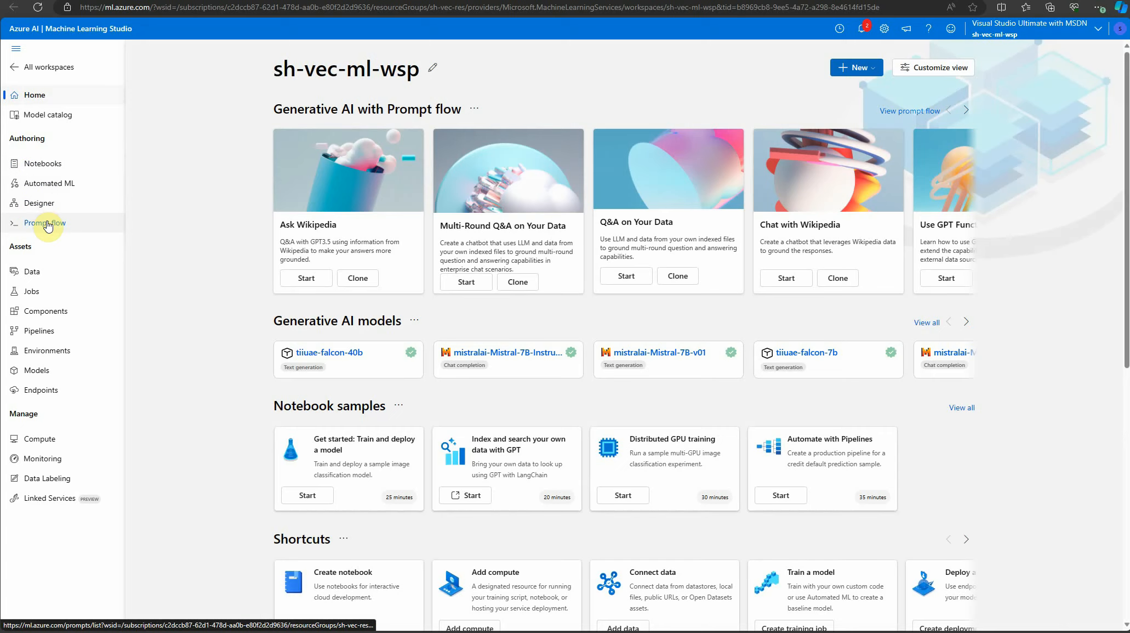
{"action": "left_click", "coordinate": [48, 224]}
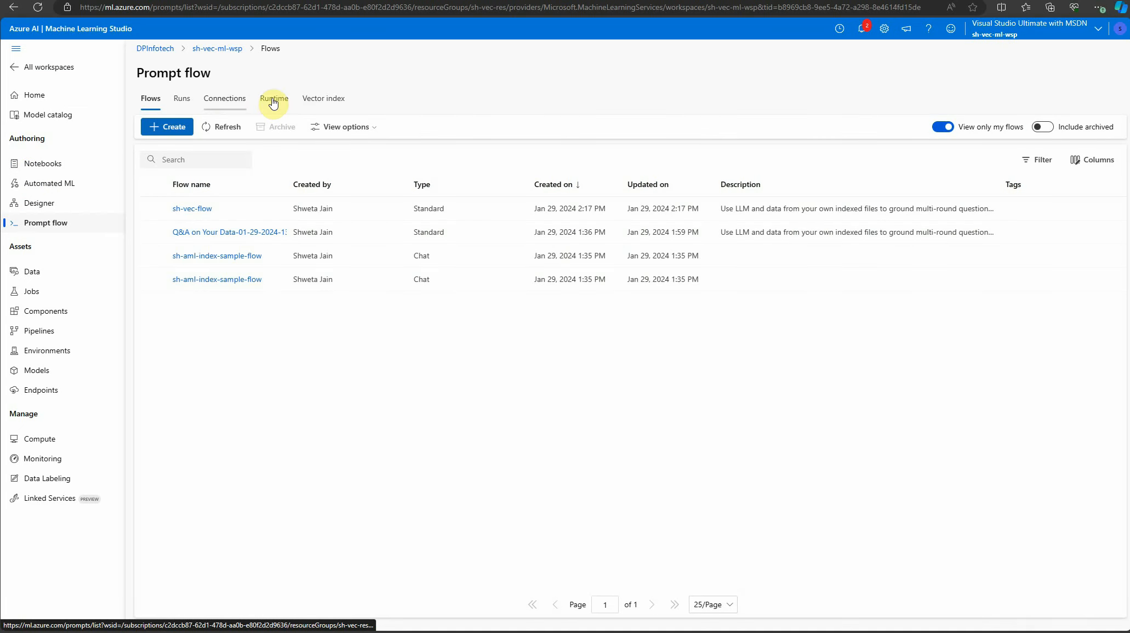
{"action": "left_click", "coordinate": [322, 99]}
{"action": "left_click", "coordinate": [207, 233]}
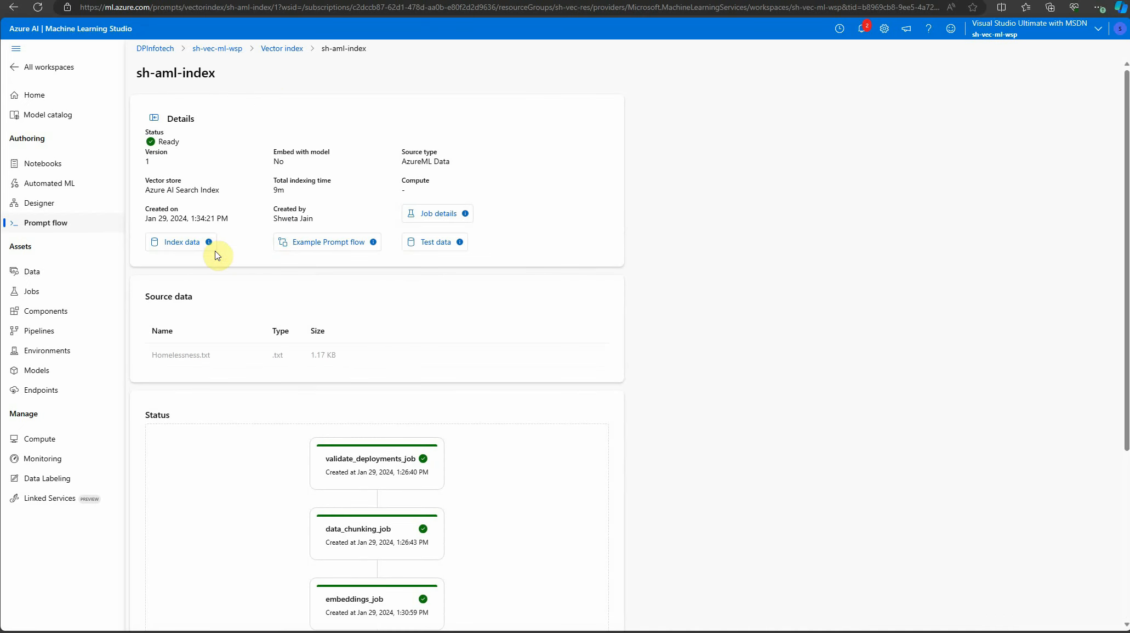
Open the index data, switch to the latest version of the sh-aml-index data asset, and copy its Storage URI
{"action": "left_click", "coordinate": [178, 246]}
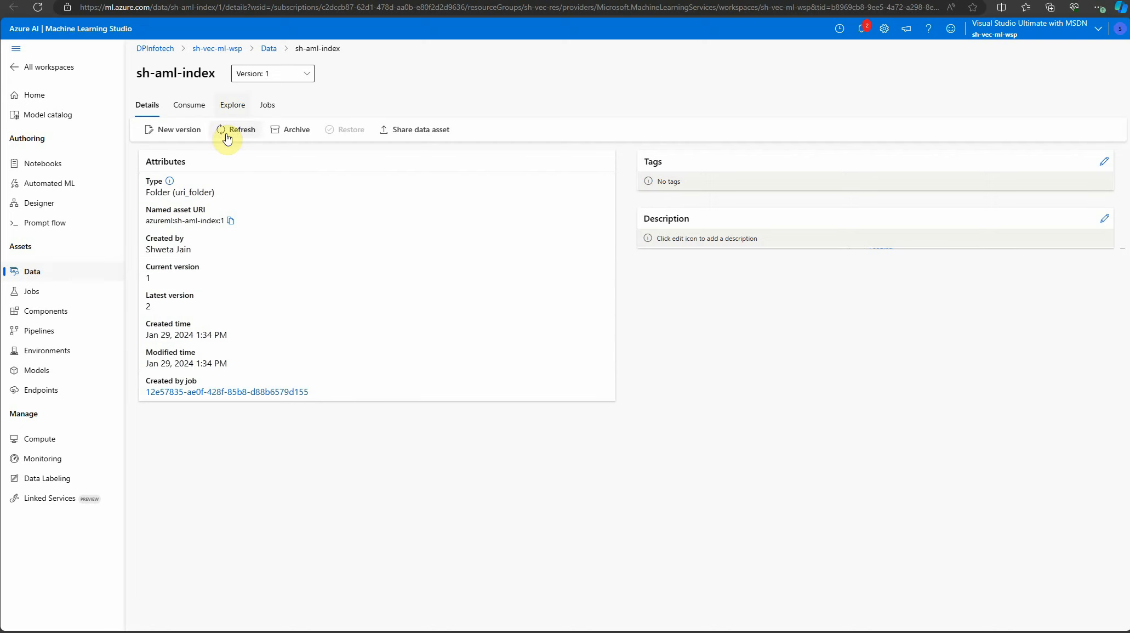
{"action": "left_click", "coordinate": [270, 50]}
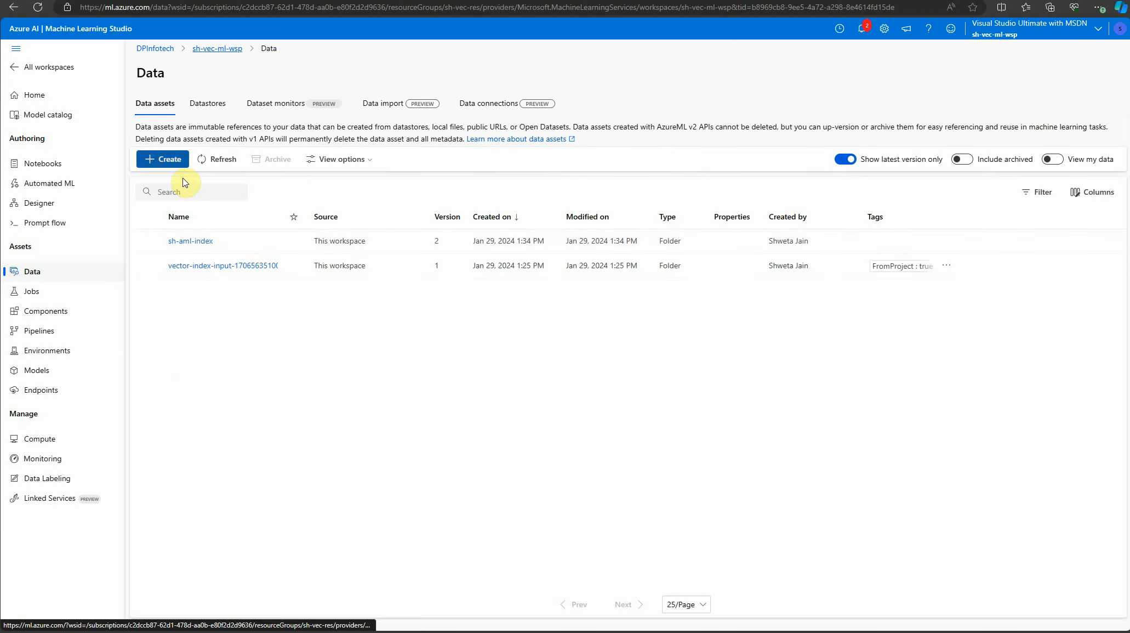
{"action": "left_click", "coordinate": [195, 242]}
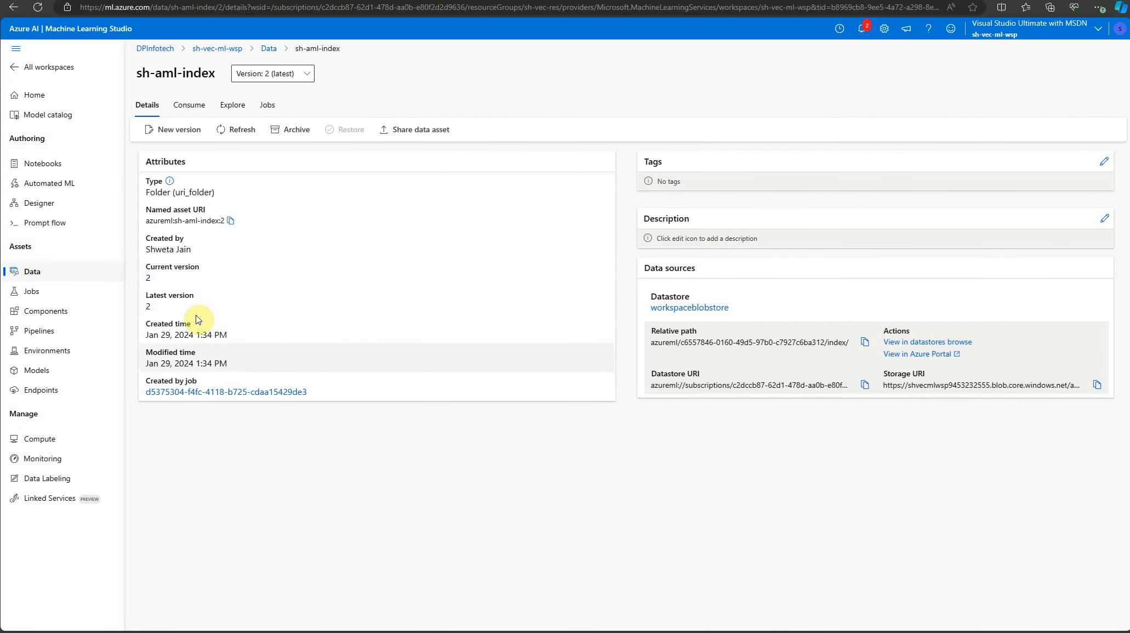
{"action": "left_click", "coordinate": [1097, 385]}
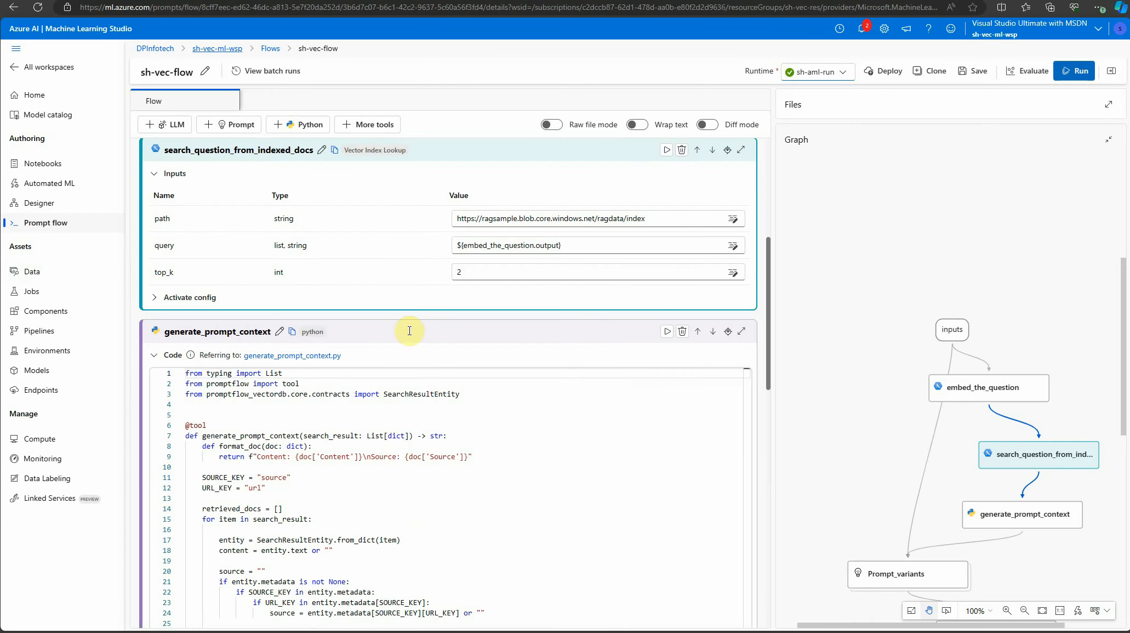
Back in sh-vec-flow, replace the search_question_from_indexed_docs path with the copied Storage URI
{"action": "left_click_drag", "start_coordinate": [650, 218], "coordinate": [362, 213]}
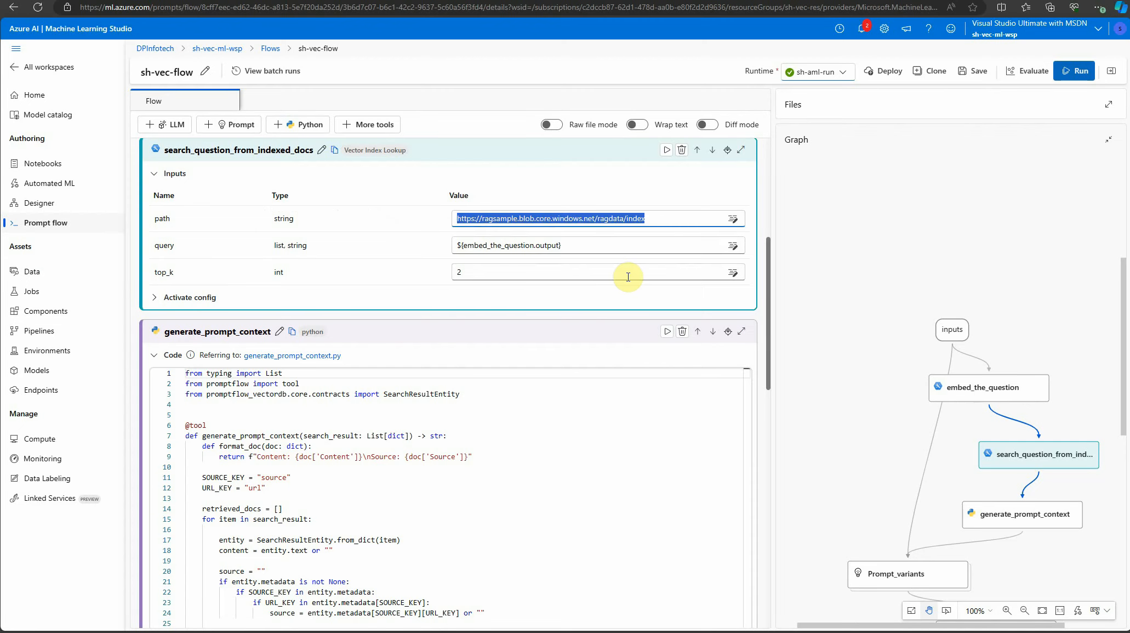
{"action": "key", "text": "ctrl+v"}
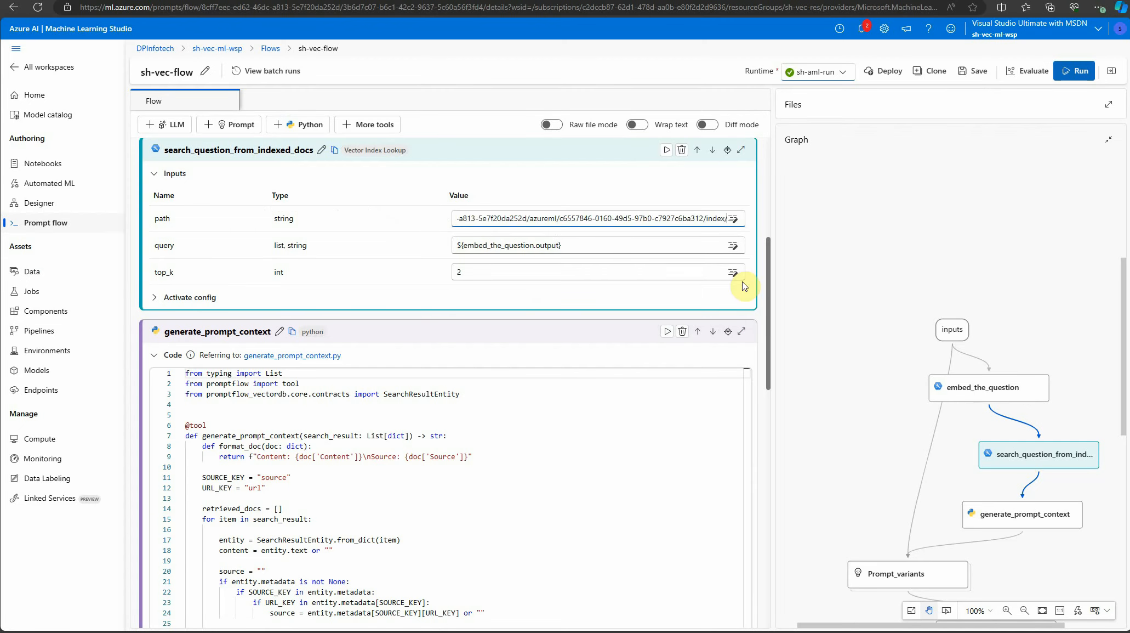
{"action": "left_click", "coordinate": [806, 267]}
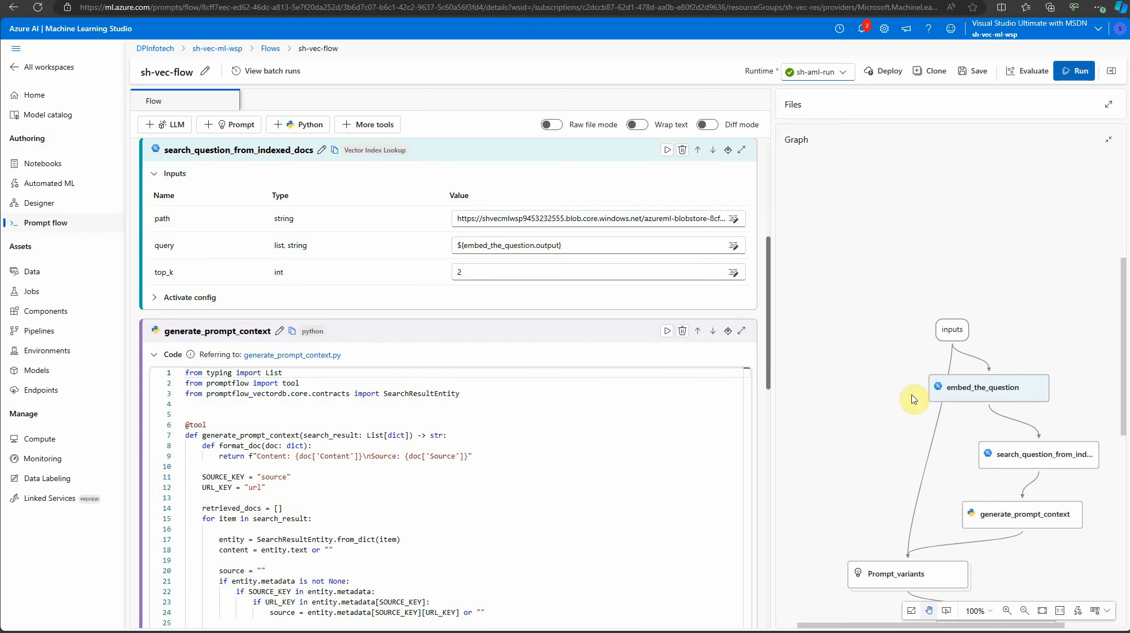
Shift the embed_the_question node further right in the graph and set top_k of search_question_from_indexed_docs to 1
{"action": "left_click_drag", "start_coordinate": [990, 393], "coordinate": [1018, 389]}
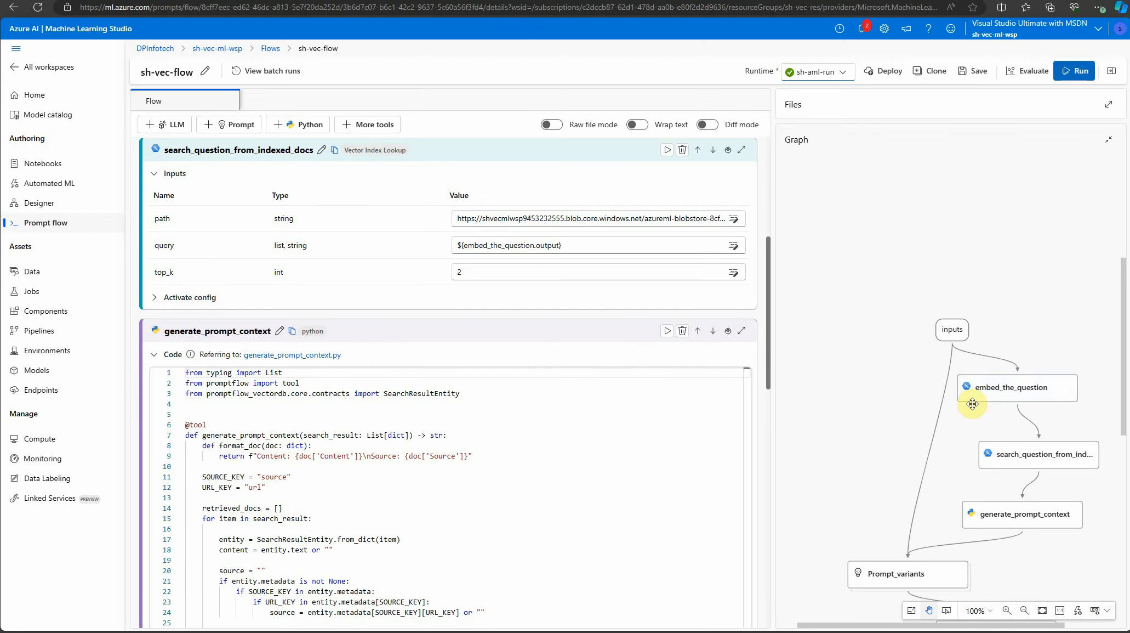
{"action": "left_click_drag", "start_coordinate": [463, 269], "coordinate": [425, 270]}
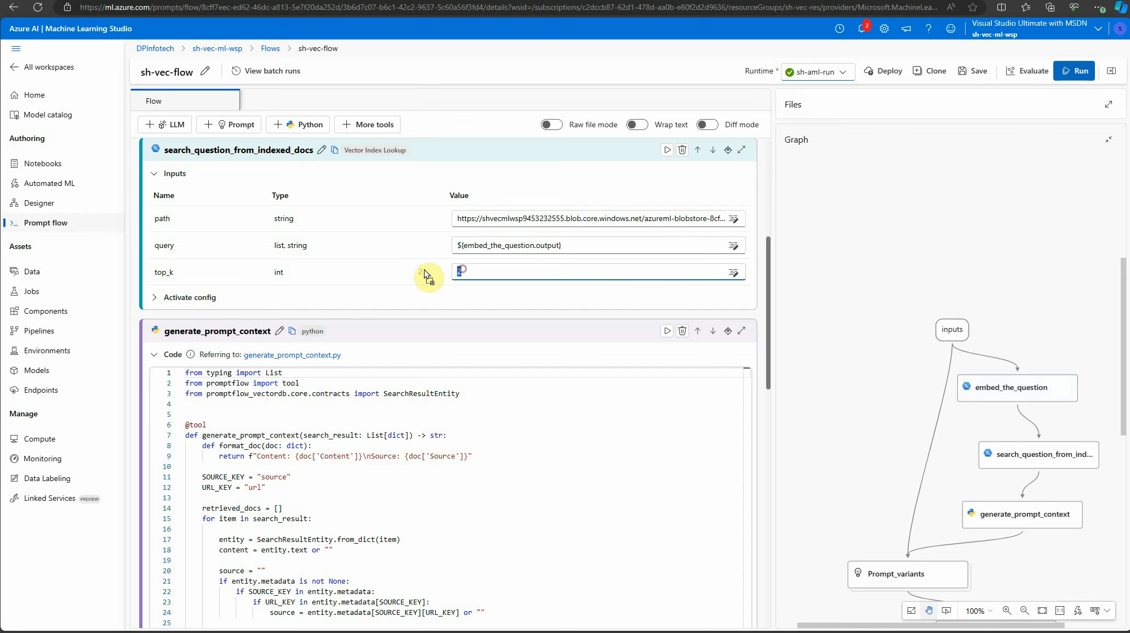
{"action": "type", "text": "1"}
{"action": "left_click", "coordinate": [875, 344]}
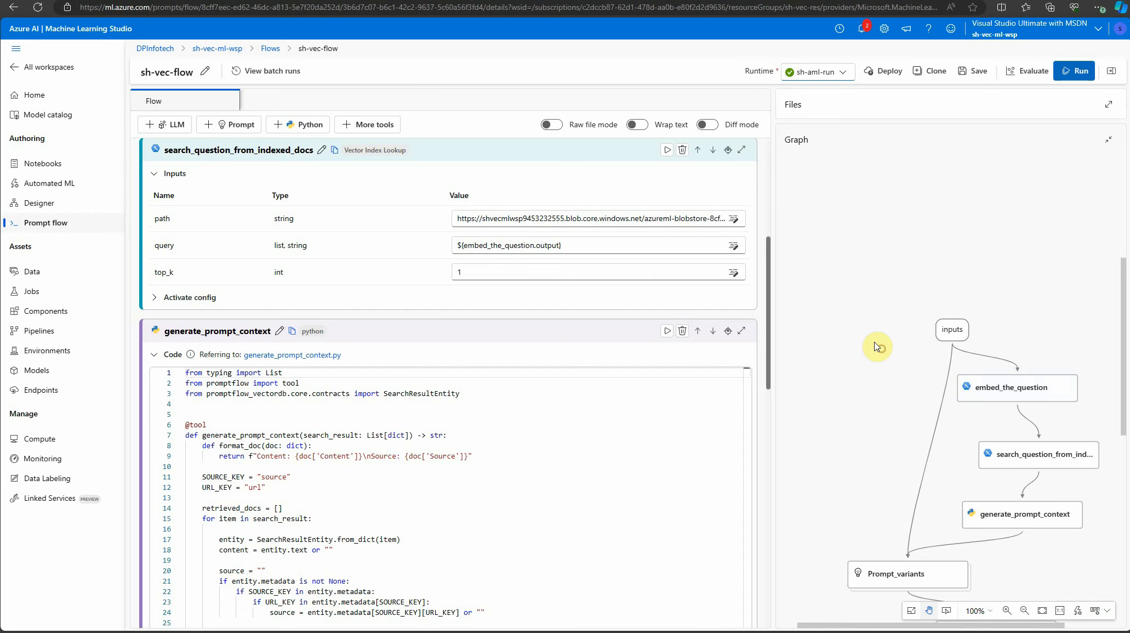
Examine the generate_prompt_context Python code, including how it formats content and source, and its search_result input
{"action": "scroll", "coordinate": [607, 395], "scroll_direction": "down", "scroll_amount": 3}
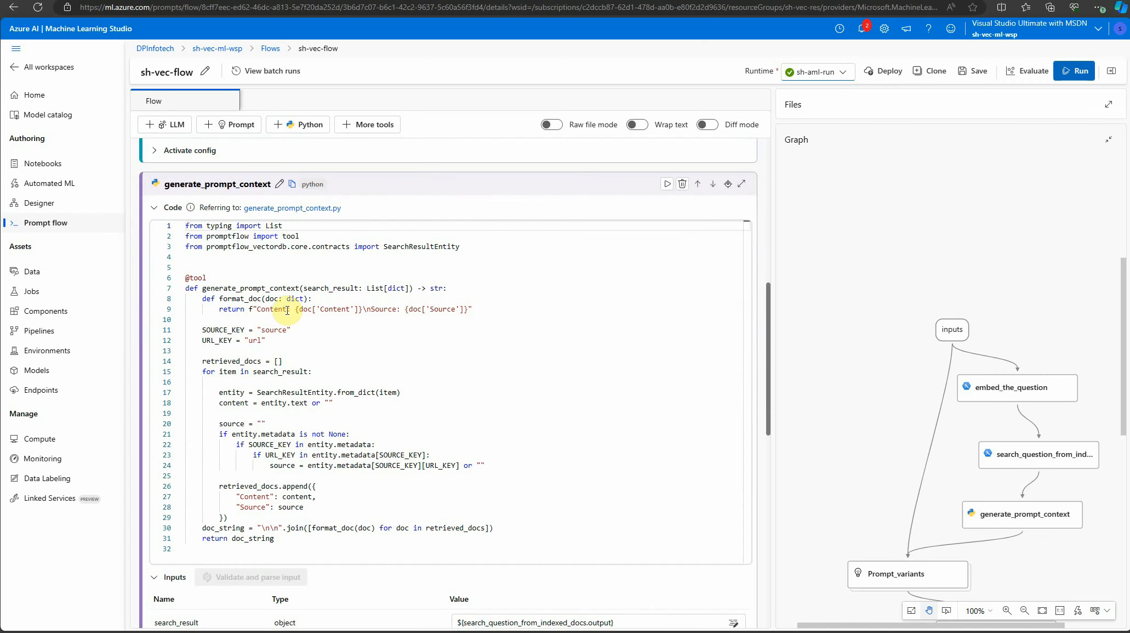
{"action": "left_click_drag", "start_coordinate": [283, 310], "coordinate": [405, 310]}
{"action": "left_click", "coordinate": [533, 372]}
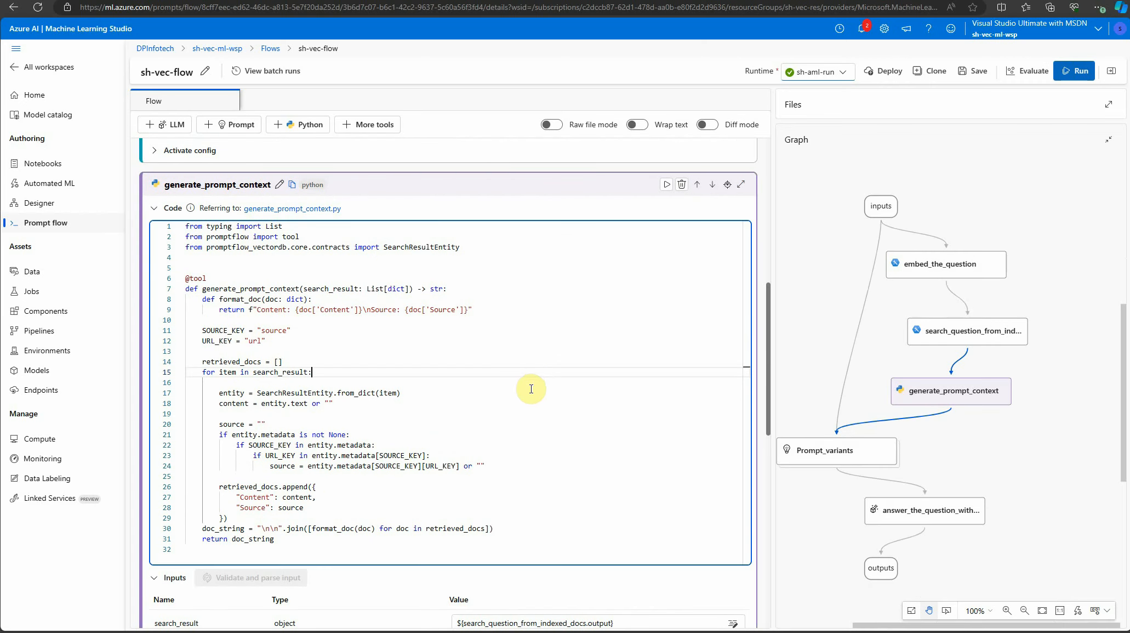
{"action": "scroll", "coordinate": [531, 389], "scroll_direction": "down", "scroll_amount": 2}
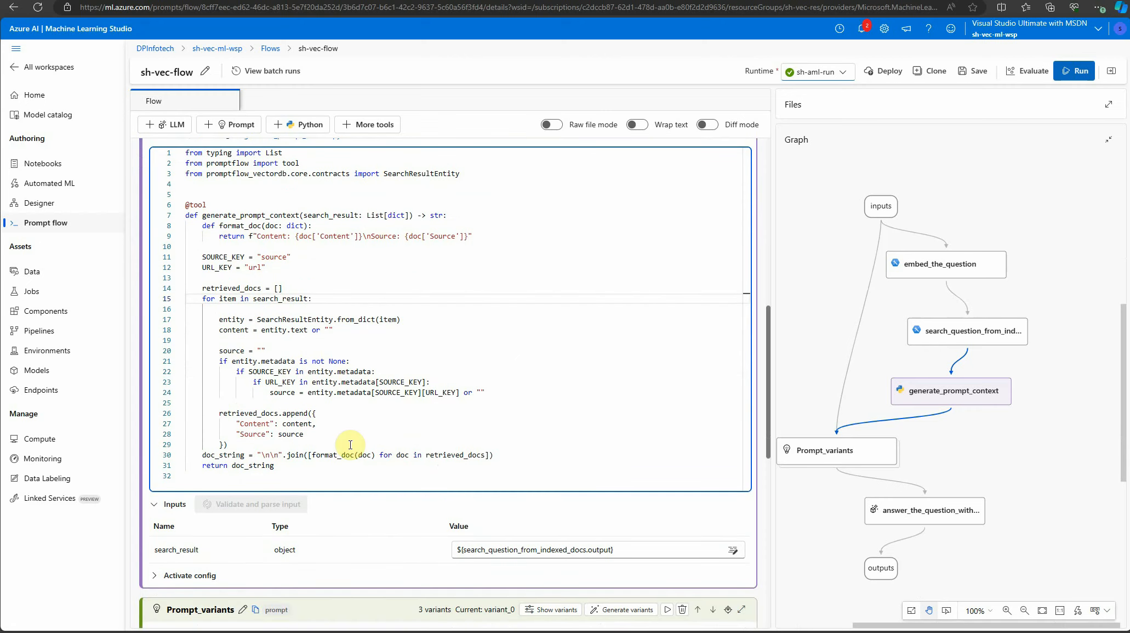
{"action": "scroll", "coordinate": [323, 435], "scroll_direction": "down", "scroll_amount": 2}
{"action": "scroll", "coordinate": [314, 346], "scroll_direction": "up", "scroll_amount": 3}
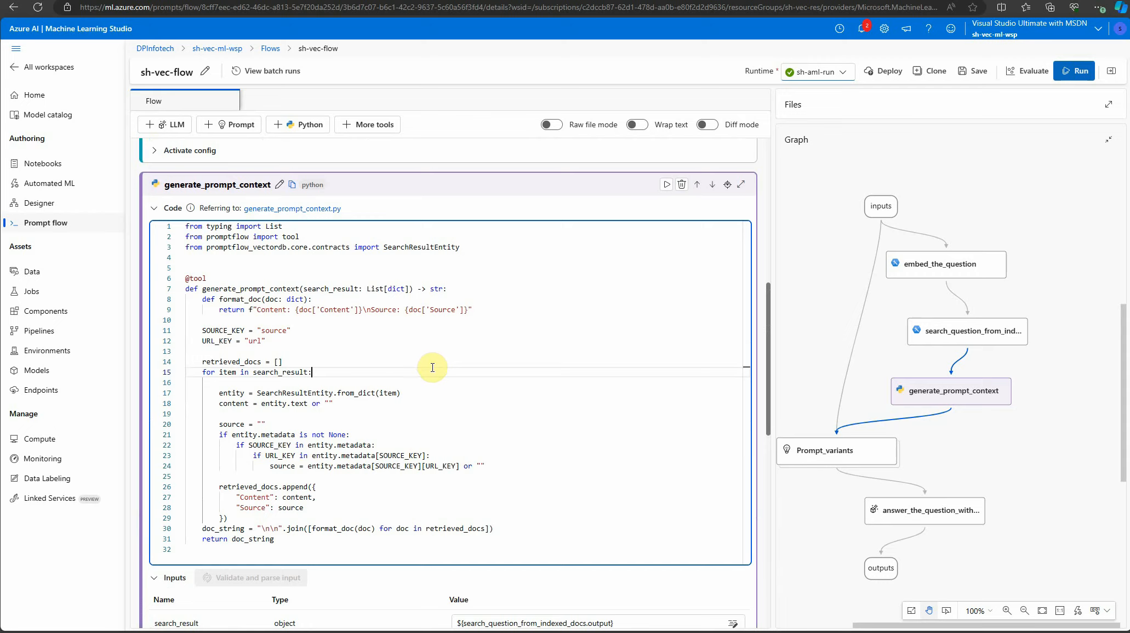
{"action": "scroll", "coordinate": [432, 368], "scroll_direction": "down", "scroll_amount": 2}
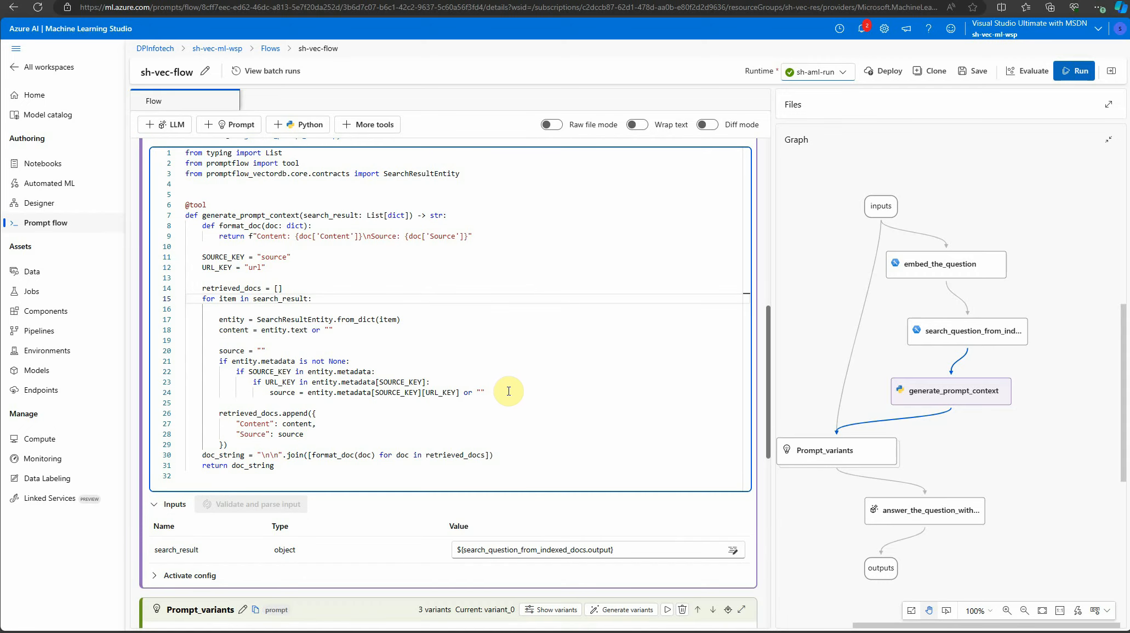
Review the Prompt_variants node's prompt and inputs and show all of its variants
{"action": "scroll", "coordinate": [511, 391], "scroll_direction": "down", "scroll_amount": 3}
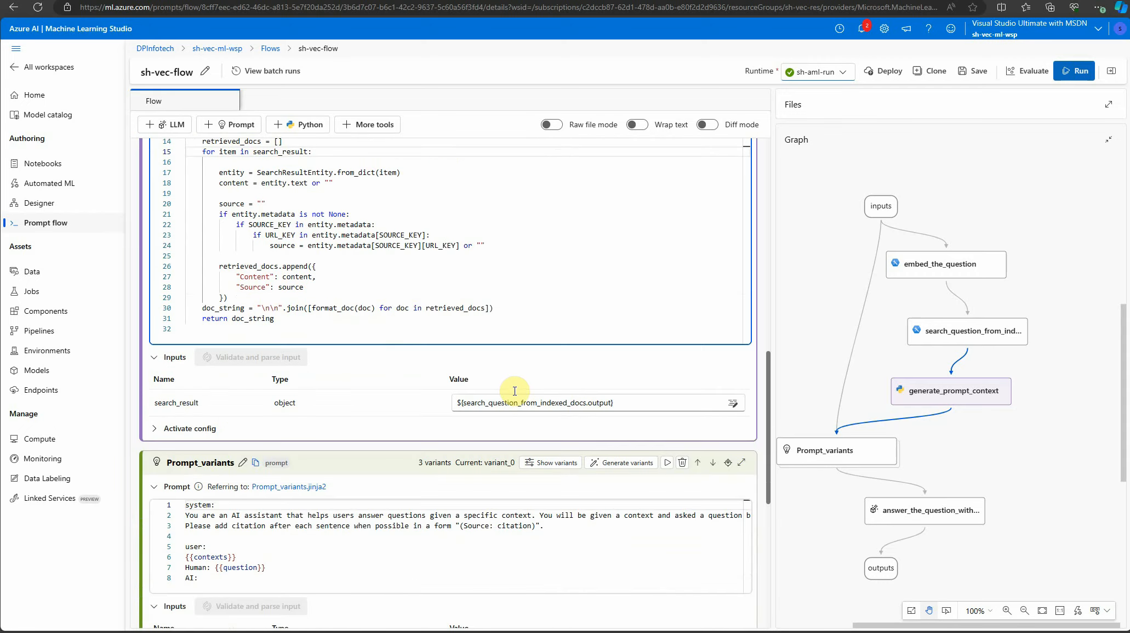
{"action": "scroll", "coordinate": [533, 385], "scroll_direction": "down", "scroll_amount": 2}
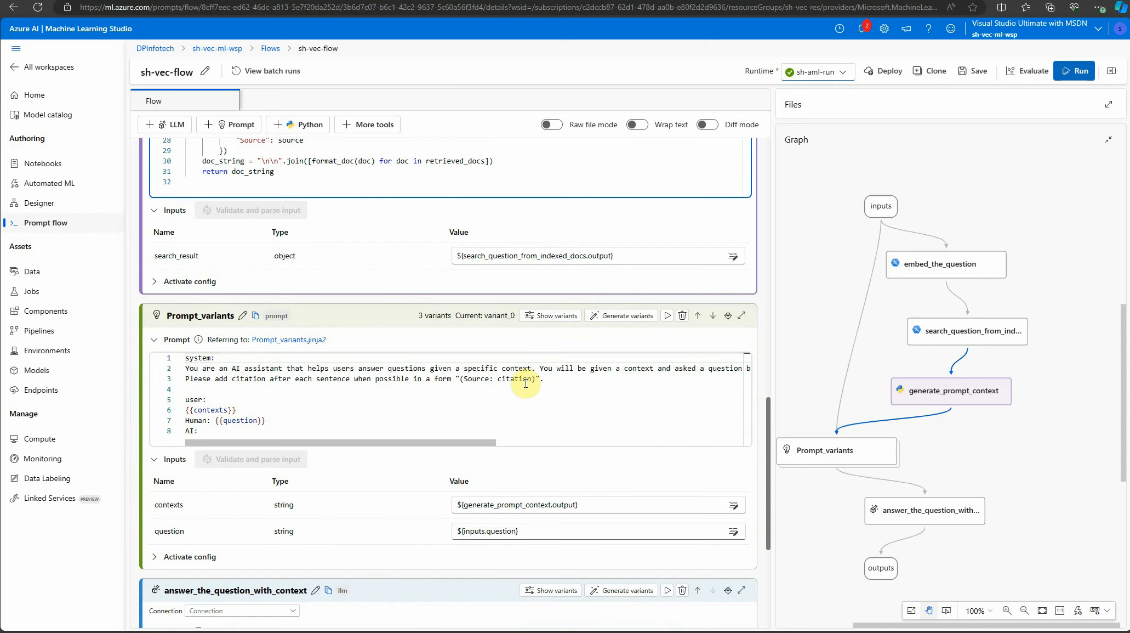
{"action": "scroll", "coordinate": [629, 384], "scroll_direction": "down", "scroll_amount": 2}
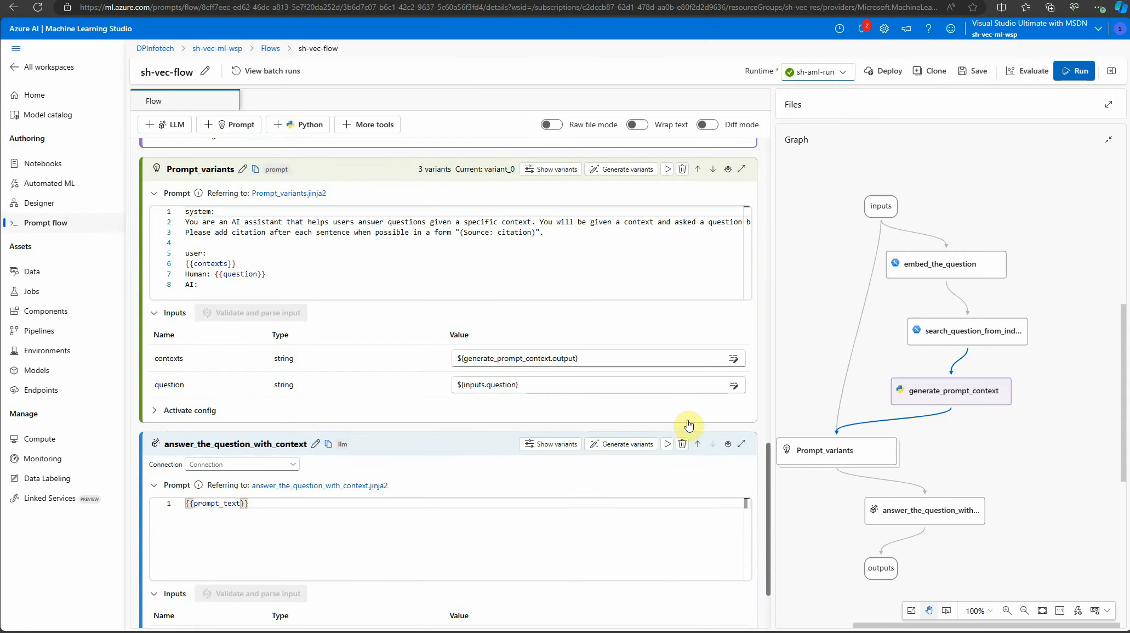
{"action": "scroll", "coordinate": [570, 416], "scroll_direction": "up", "scroll_amount": 2}
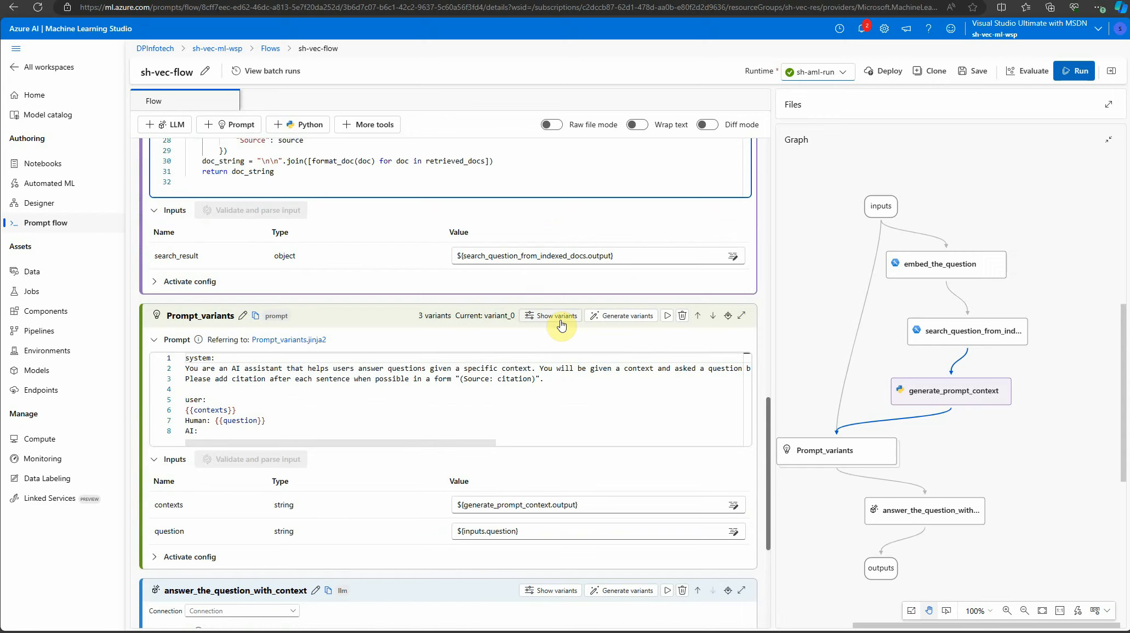
{"action": "left_click", "coordinate": [559, 321]}
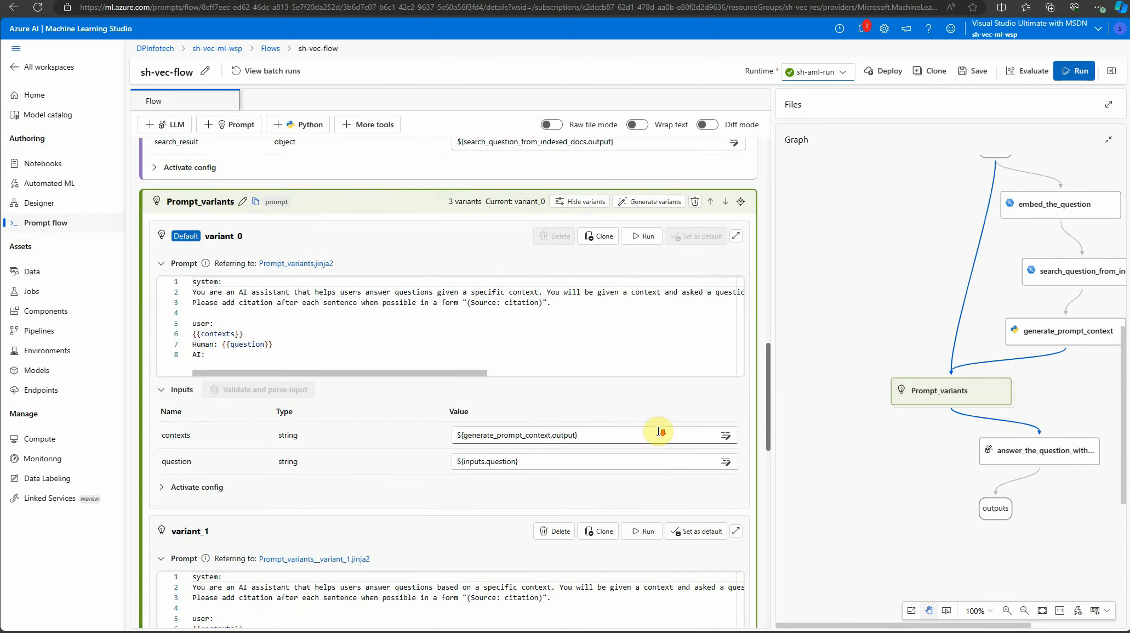
Delete variant_1 and variant_2 from the Prompt_variants node, keeping only the default variant_0
{"action": "scroll", "coordinate": [653, 433], "scroll_direction": "down", "scroll_amount": 2}
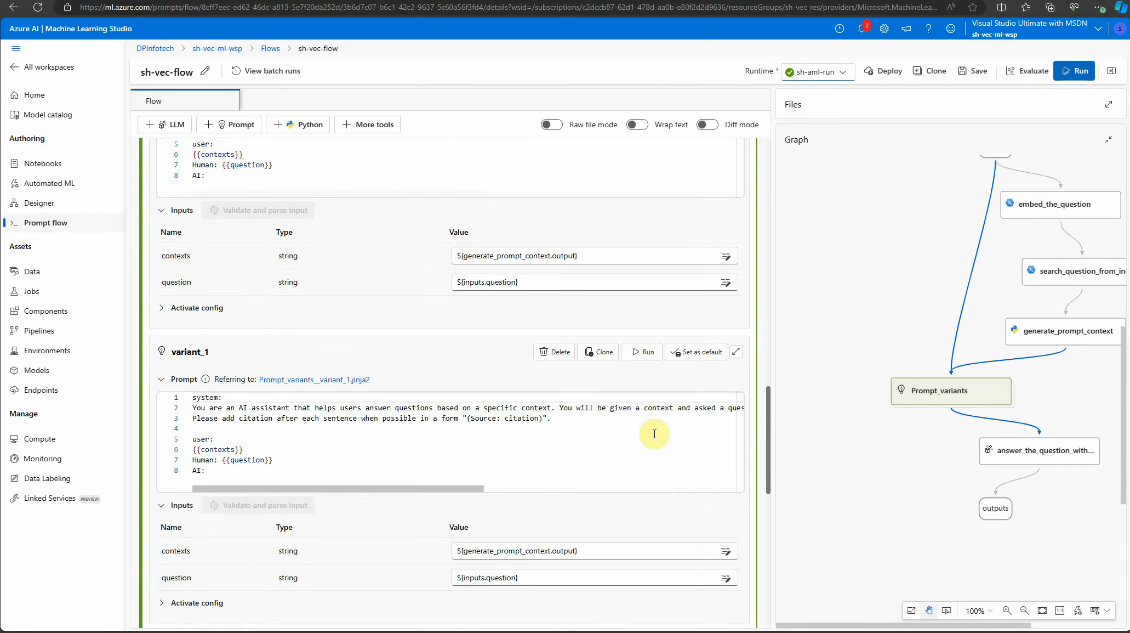
{"action": "left_click", "coordinate": [548, 351]}
{"action": "left_click", "coordinate": [663, 344]}
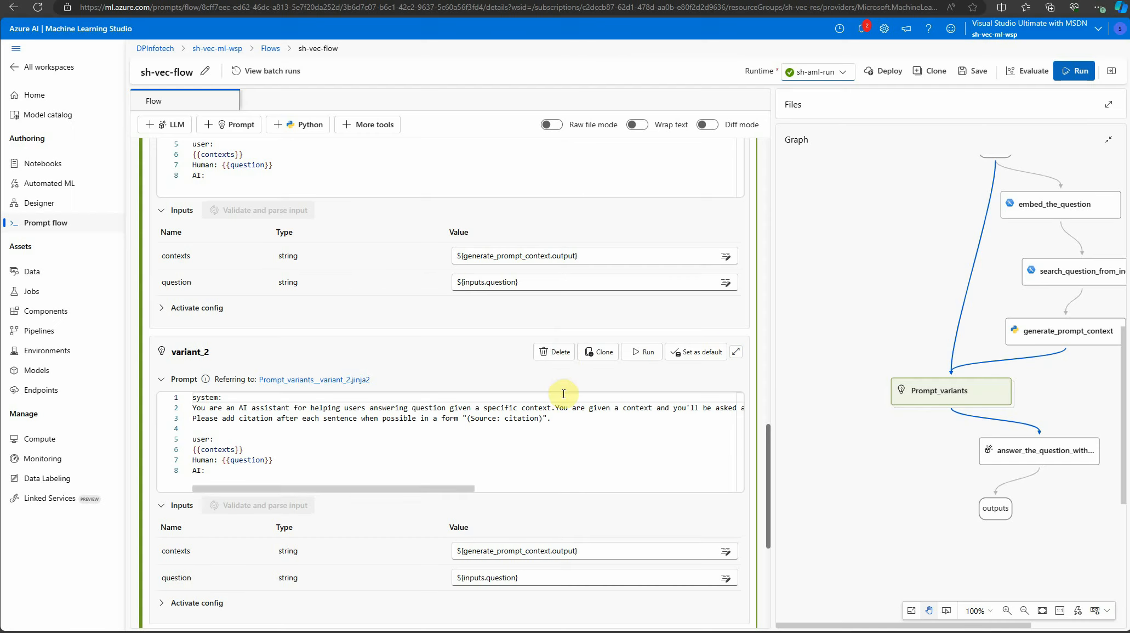
{"action": "left_click", "coordinate": [555, 354]}
{"action": "left_click", "coordinate": [694, 354]}
Examine variant_0's full prompt, including the system instructions, the source citation format, and the contexts and question placeholders
{"action": "scroll", "coordinate": [548, 411], "scroll_direction": "up", "scroll_amount": 3}
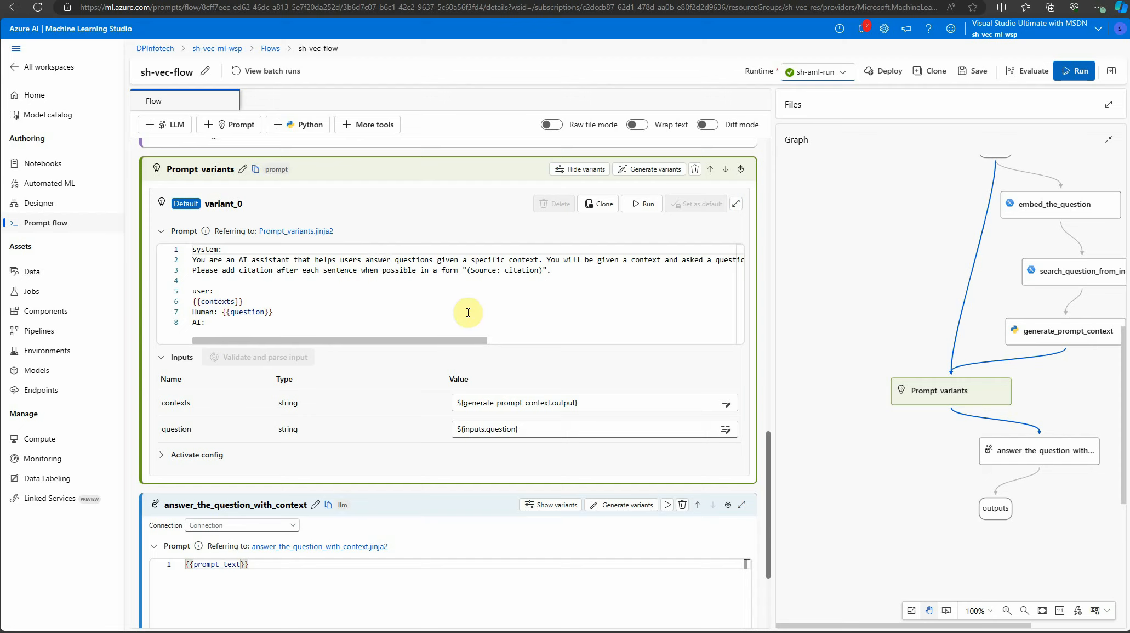
{"action": "left_click_drag", "start_coordinate": [407, 344], "coordinate": [714, 330]}
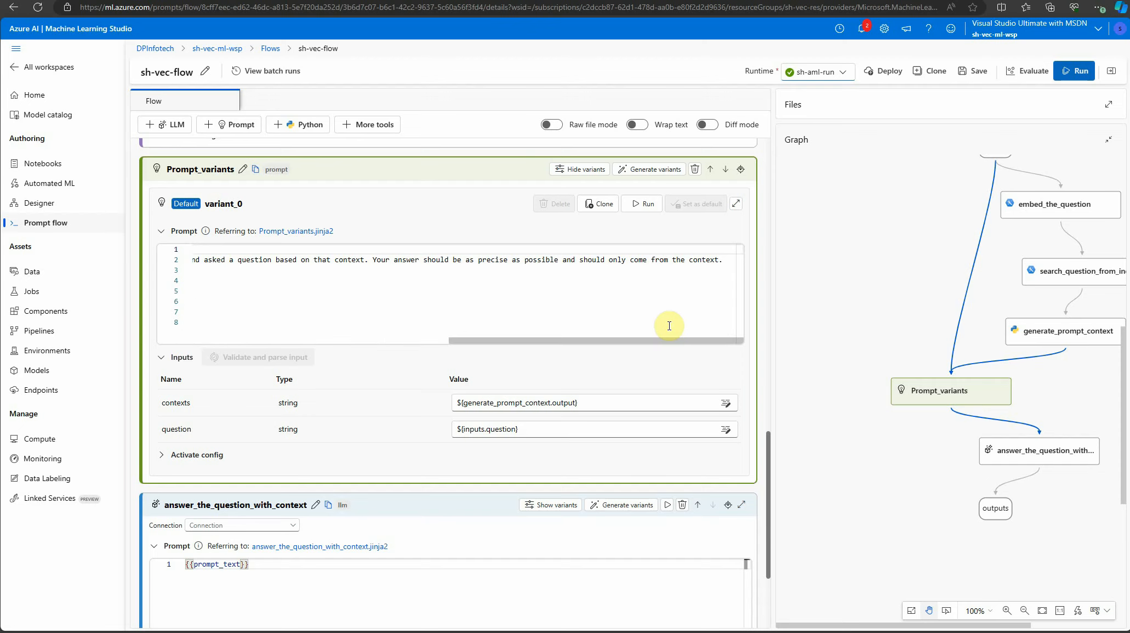
{"action": "left_click_drag", "start_coordinate": [679, 341], "coordinate": [329, 329]}
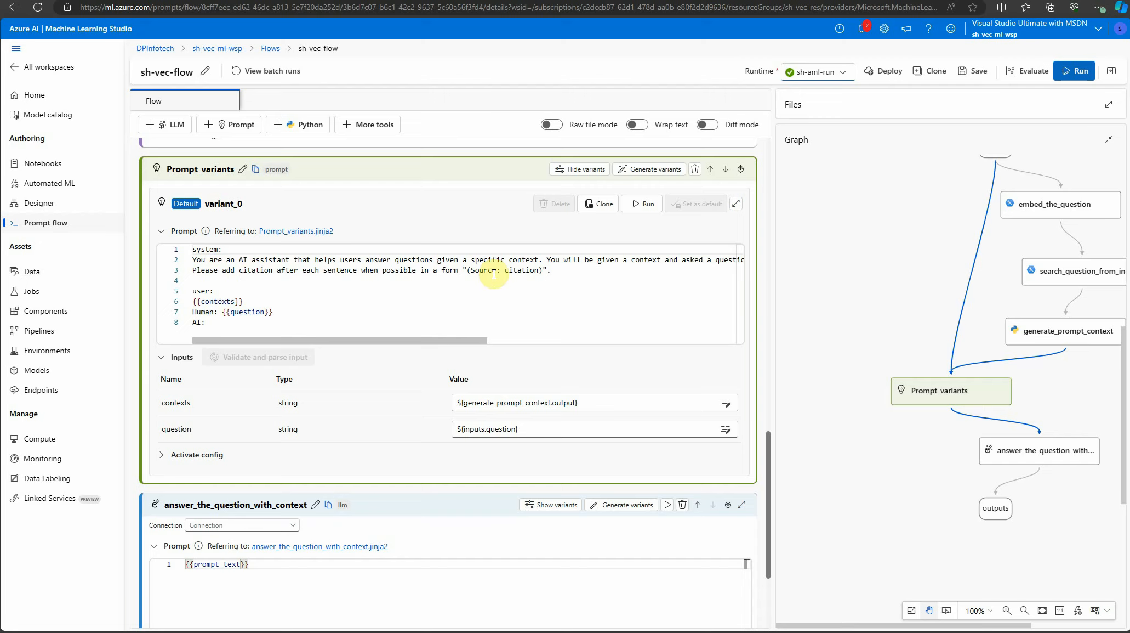
{"action": "left_click_drag", "start_coordinate": [468, 270], "coordinate": [538, 272]}
{"action": "left_click", "coordinate": [600, 276]}
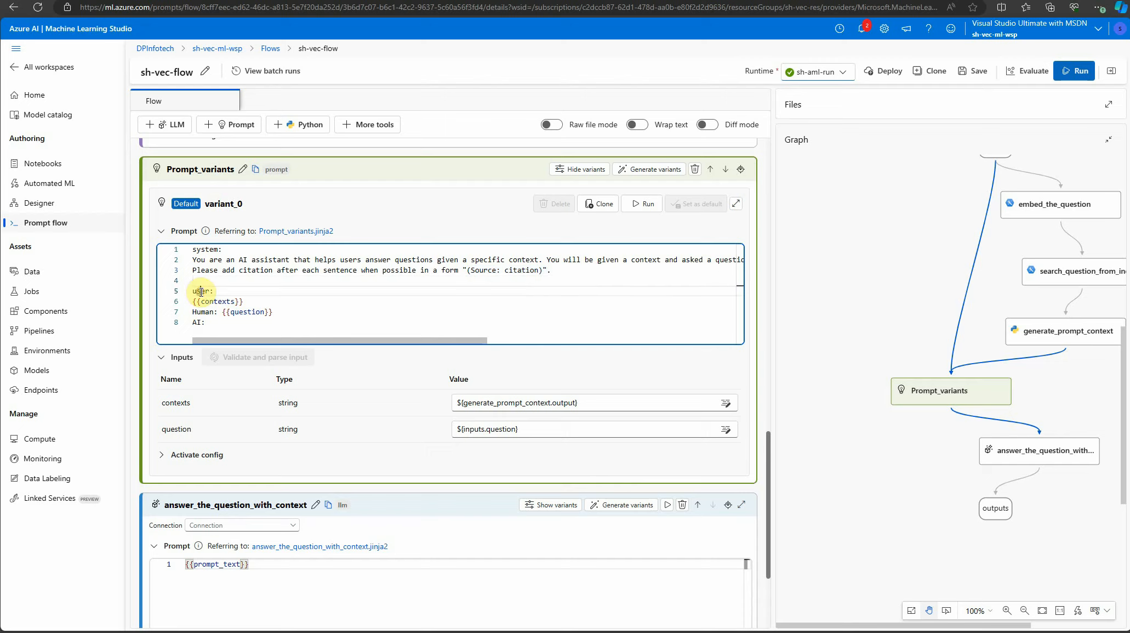
{"action": "left_click_drag", "start_coordinate": [253, 302], "coordinate": [182, 302]}
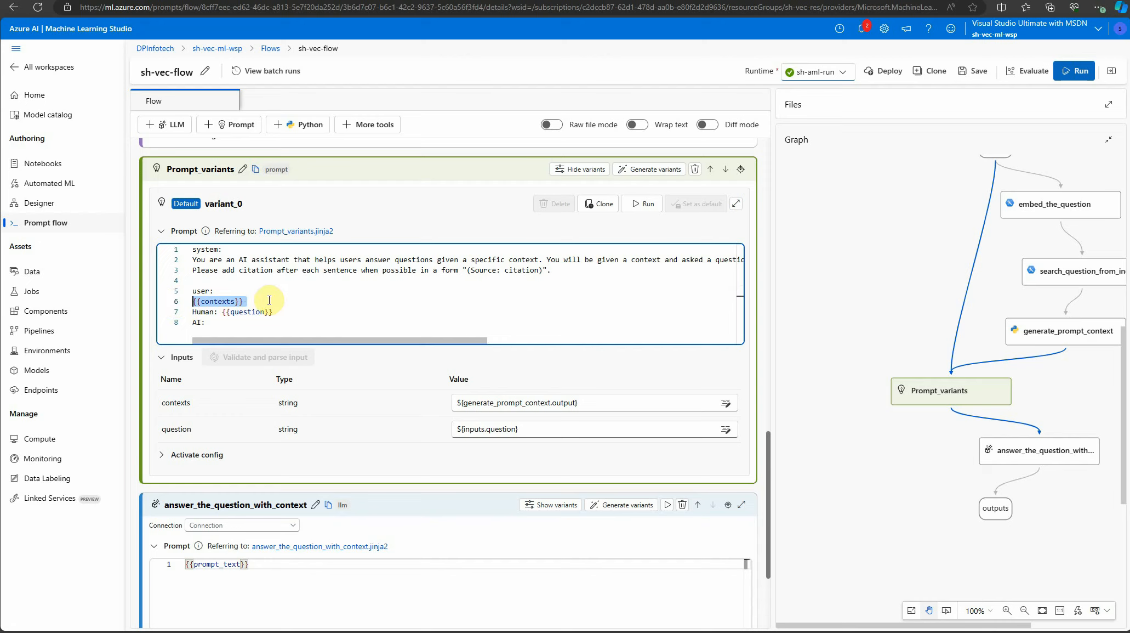
{"action": "double_click", "coordinate": [247, 312]}
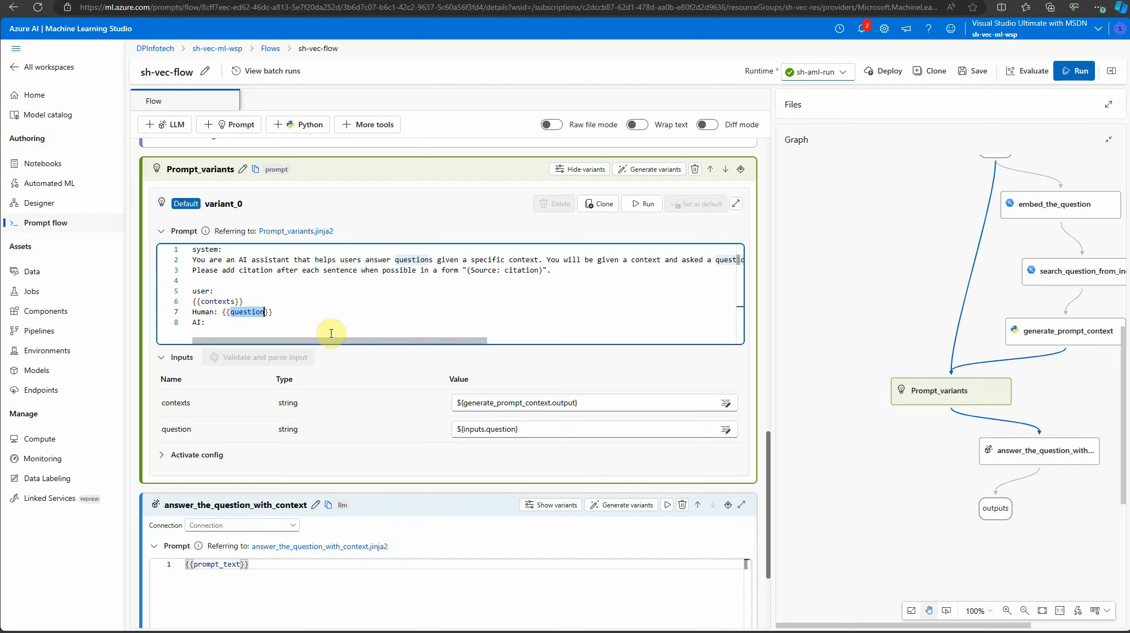
{"action": "left_click", "coordinate": [289, 325]}
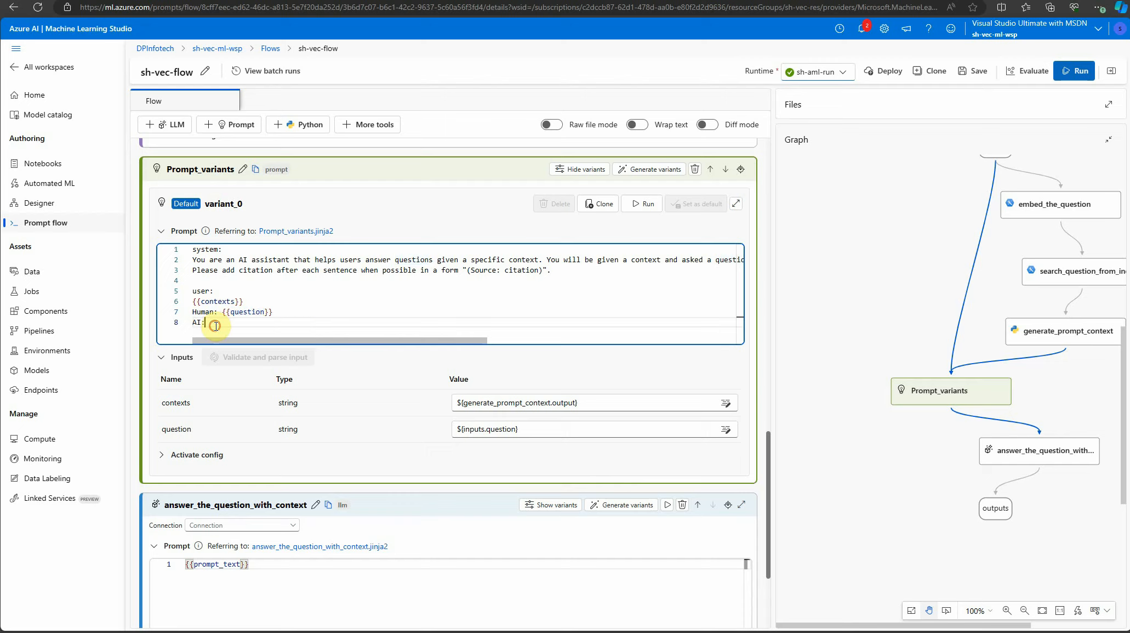
{"action": "left_click_drag", "start_coordinate": [216, 326], "coordinate": [189, 305]}
{"action": "left_click", "coordinate": [345, 307]}
Set the answer_the_question_with_context node's connection to sh-aml-aoai and its deployment_name to gpt-35-turbo
{"action": "scroll", "coordinate": [365, 329], "scroll_direction": "down", "scroll_amount": 1}
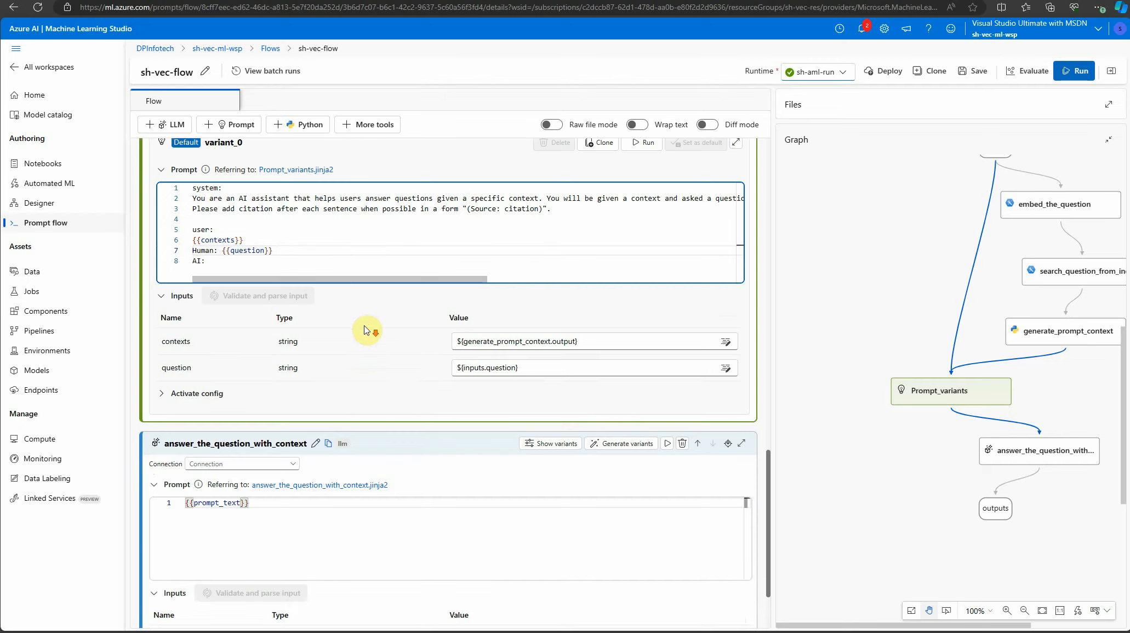
{"action": "scroll", "coordinate": [384, 345], "scroll_direction": "down", "scroll_amount": 2}
{"action": "scroll", "coordinate": [329, 362], "scroll_direction": "down", "scroll_amount": 1}
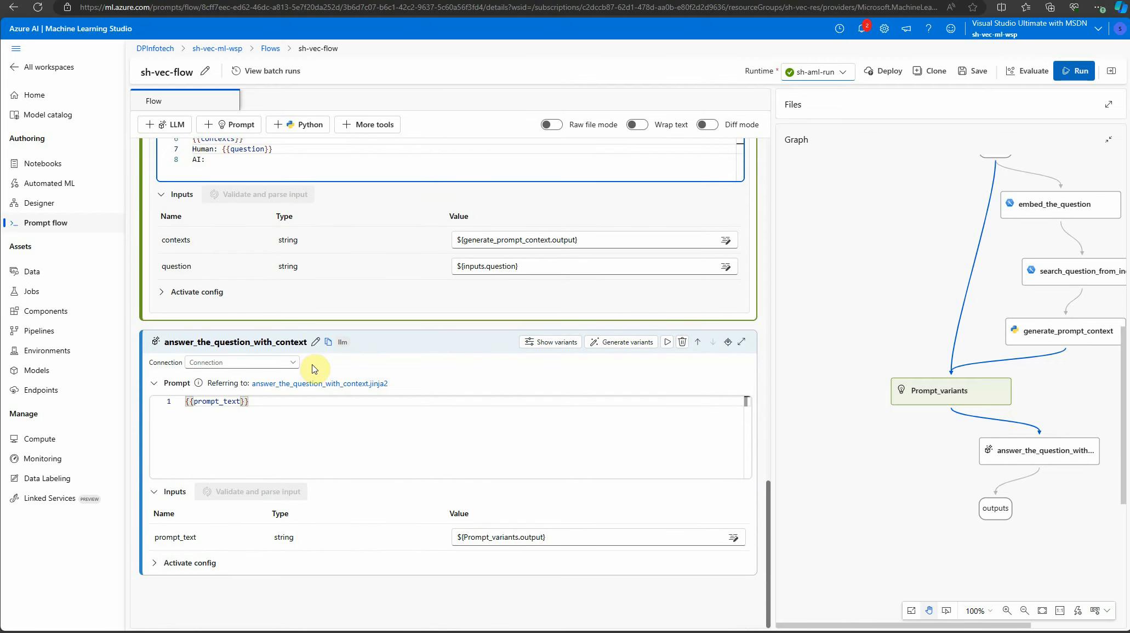
{"action": "left_click", "coordinate": [293, 362]}
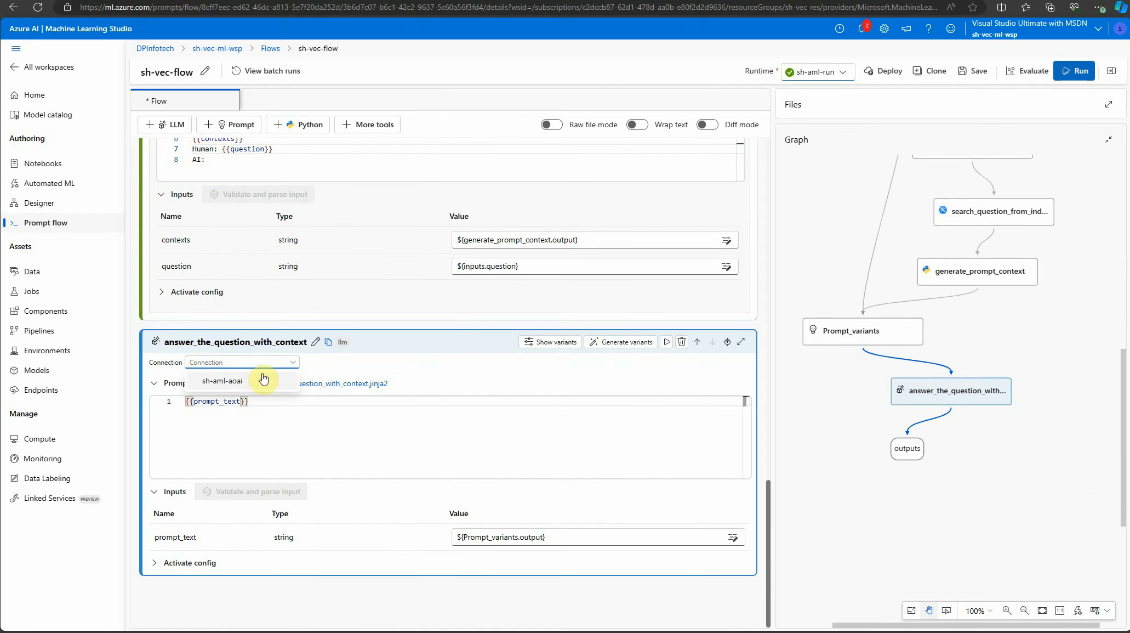
{"action": "left_click", "coordinate": [263, 379]}
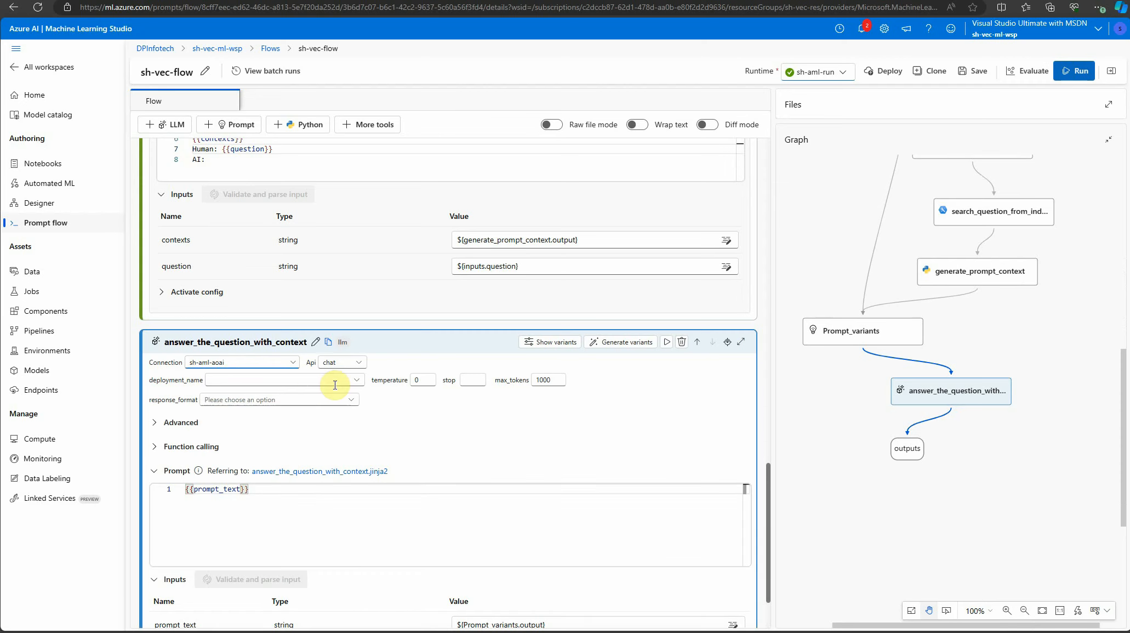
{"action": "left_click", "coordinate": [282, 381]}
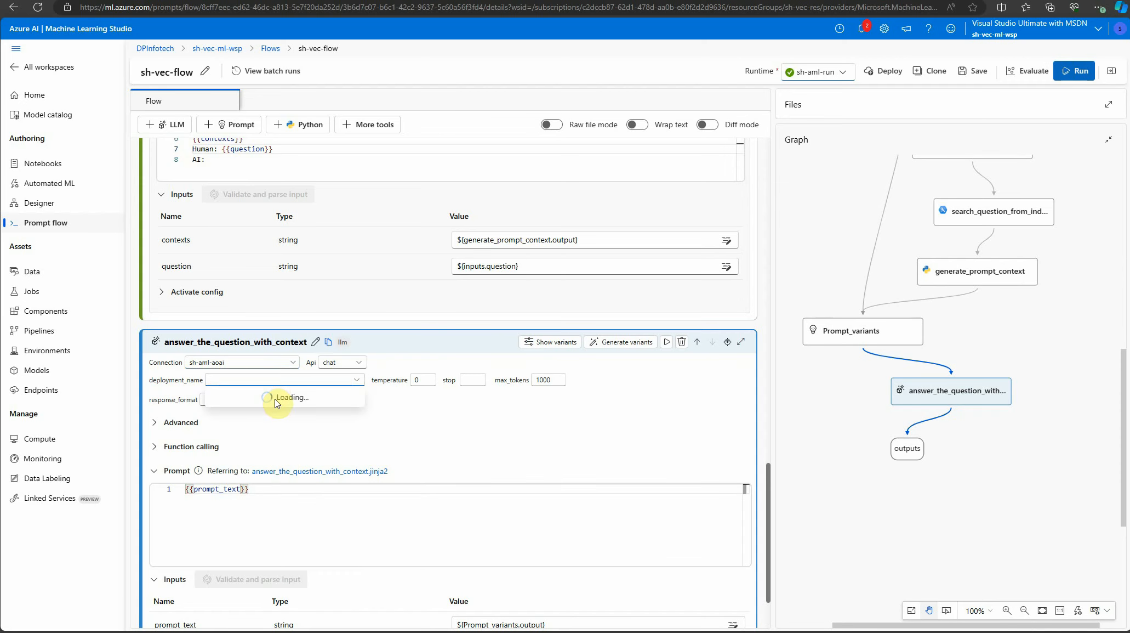
{"action": "left_click", "coordinate": [281, 399]}
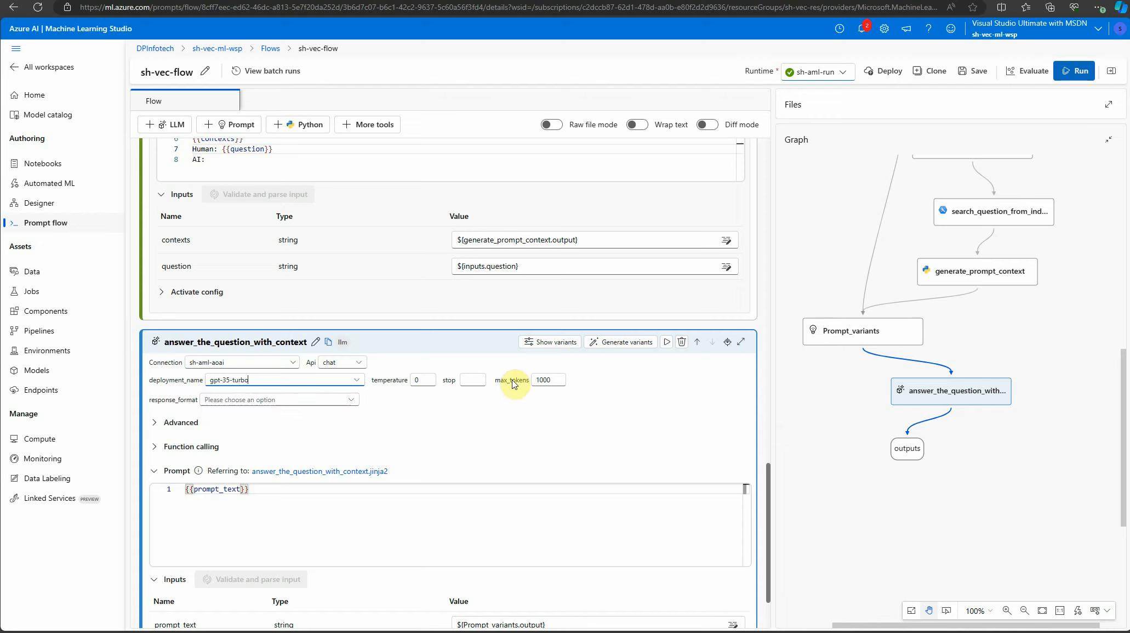
Set max_tokens of answer_the_question_with_context to 300 and check the node's prompt_text input
{"action": "double_click", "coordinate": [553, 379]}
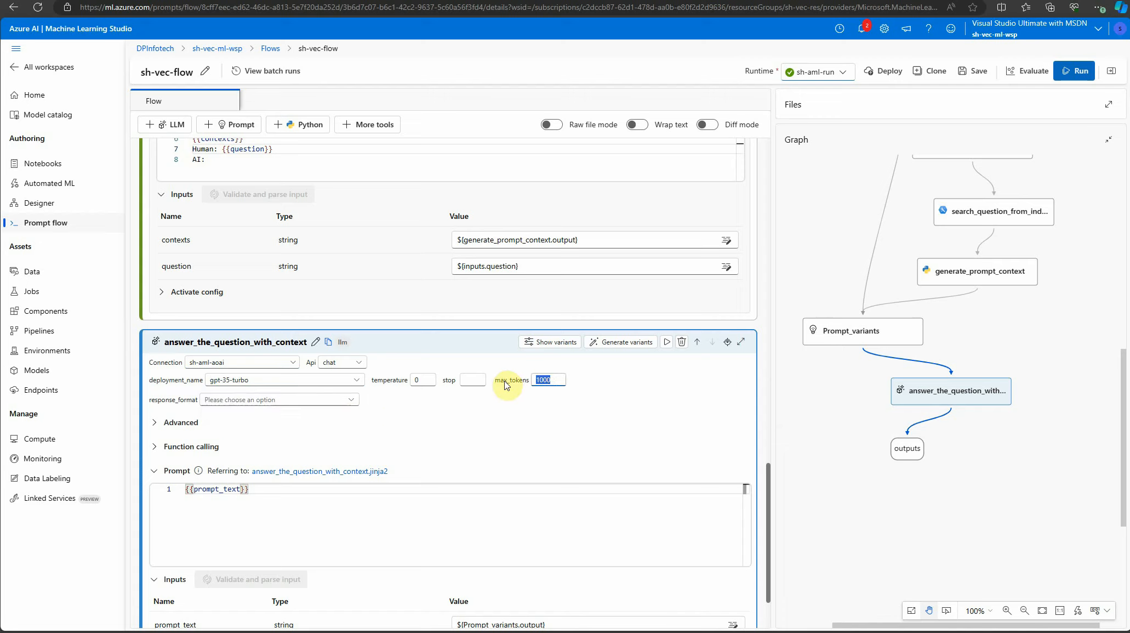
{"action": "type", "text": "300"}
{"action": "scroll", "coordinate": [552, 420], "scroll_direction": "down", "scroll_amount": 2}
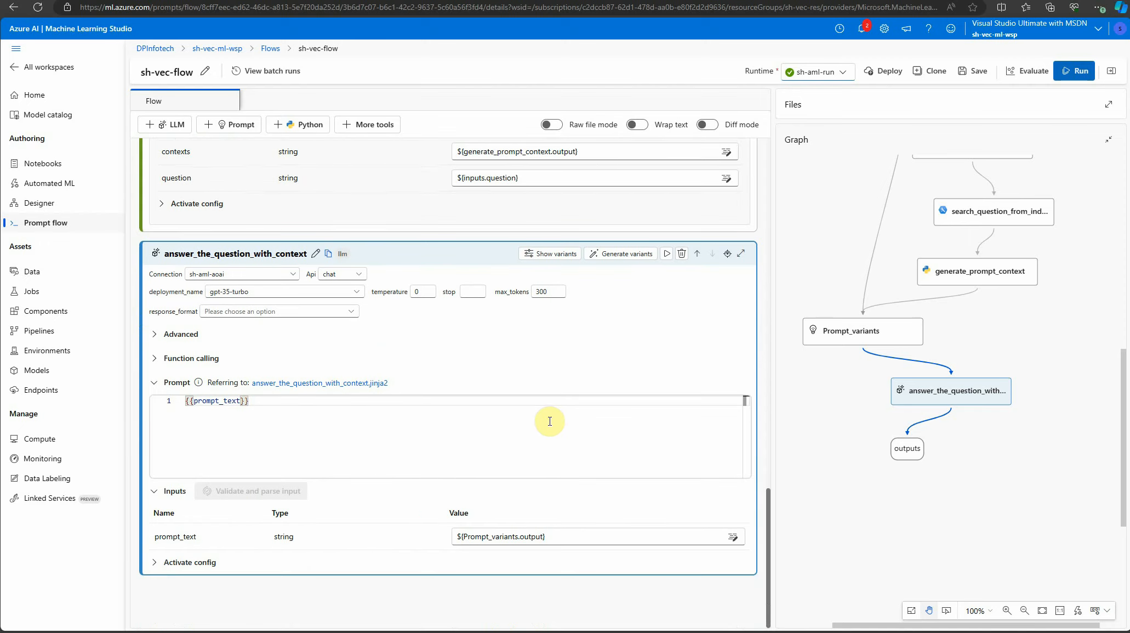
Run sh-vec-flow with the question "What is homelessness?" and check the status of each node in the graph
{"action": "scroll", "coordinate": [303, 553], "scroll_direction": "up", "scroll_amount": 15}
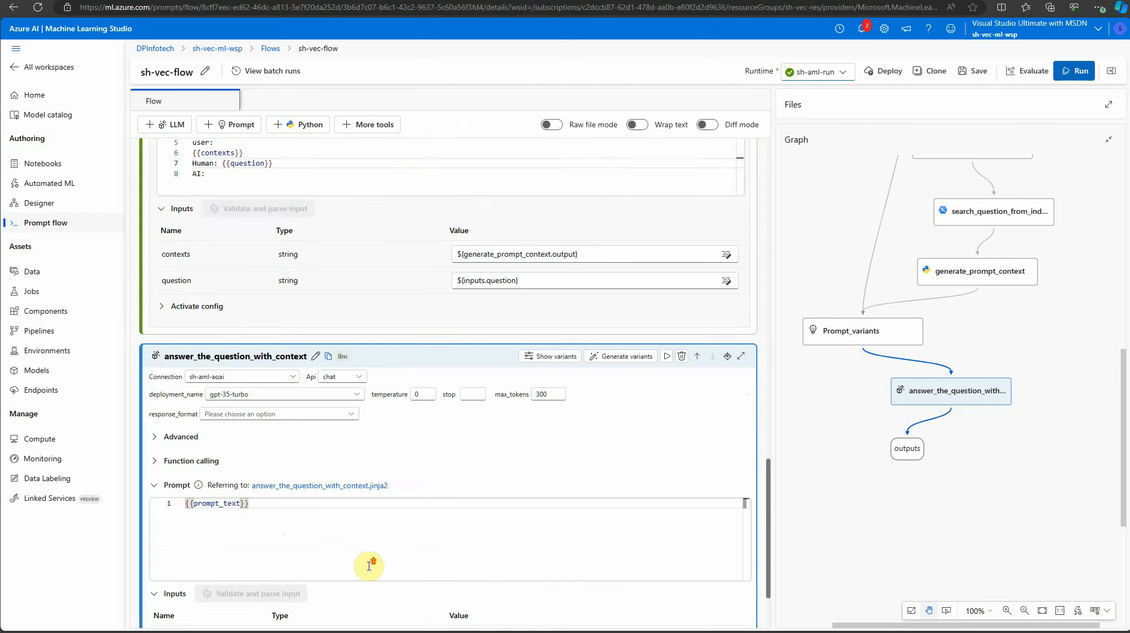
{"action": "scroll", "coordinate": [380, 501], "scroll_direction": "up", "scroll_amount": 1}
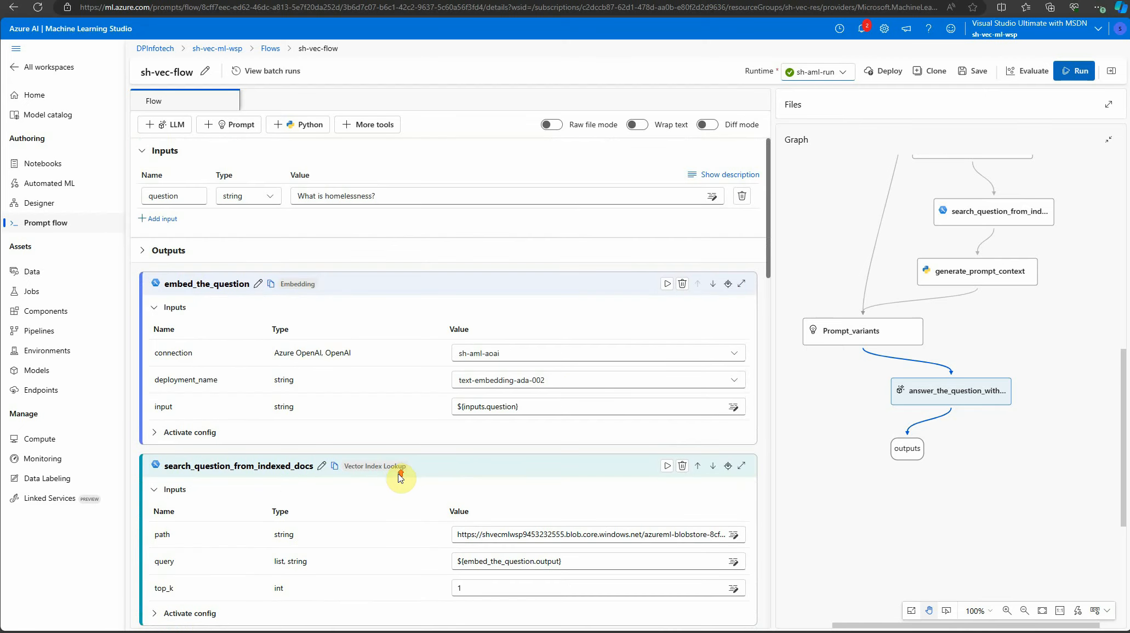
{"action": "left_click", "coordinate": [823, 185]}
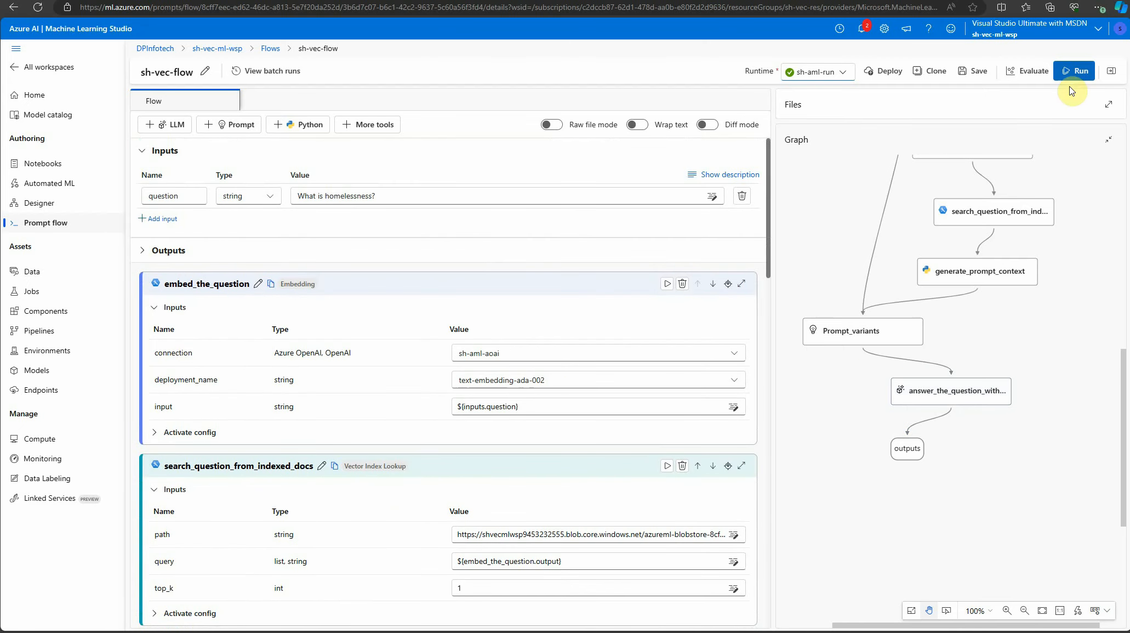
{"action": "left_click", "coordinate": [1076, 72]}
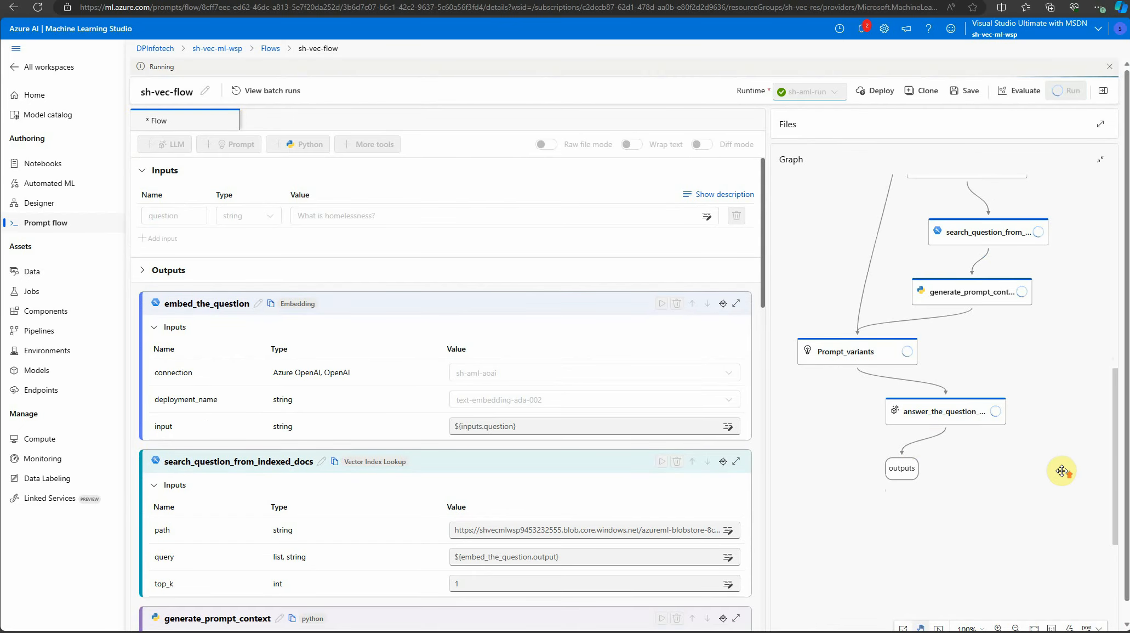
{"action": "scroll", "coordinate": [1063, 472], "scroll_direction": "up", "scroll_amount": 2}
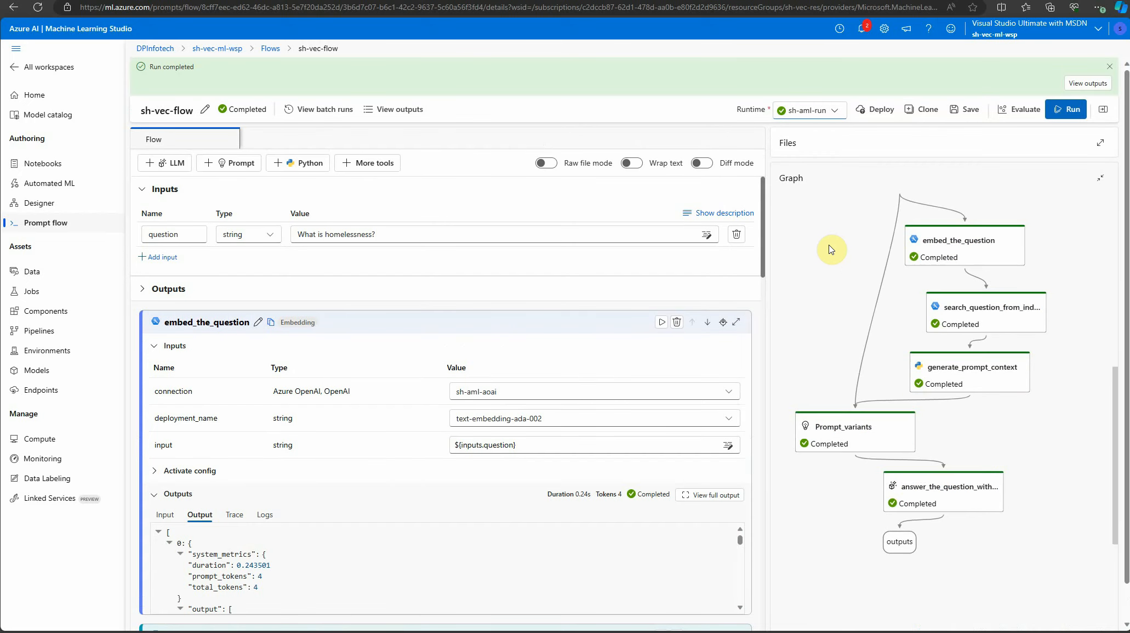
{"action": "scroll", "coordinate": [838, 257], "scroll_direction": "up", "scroll_amount": 1}
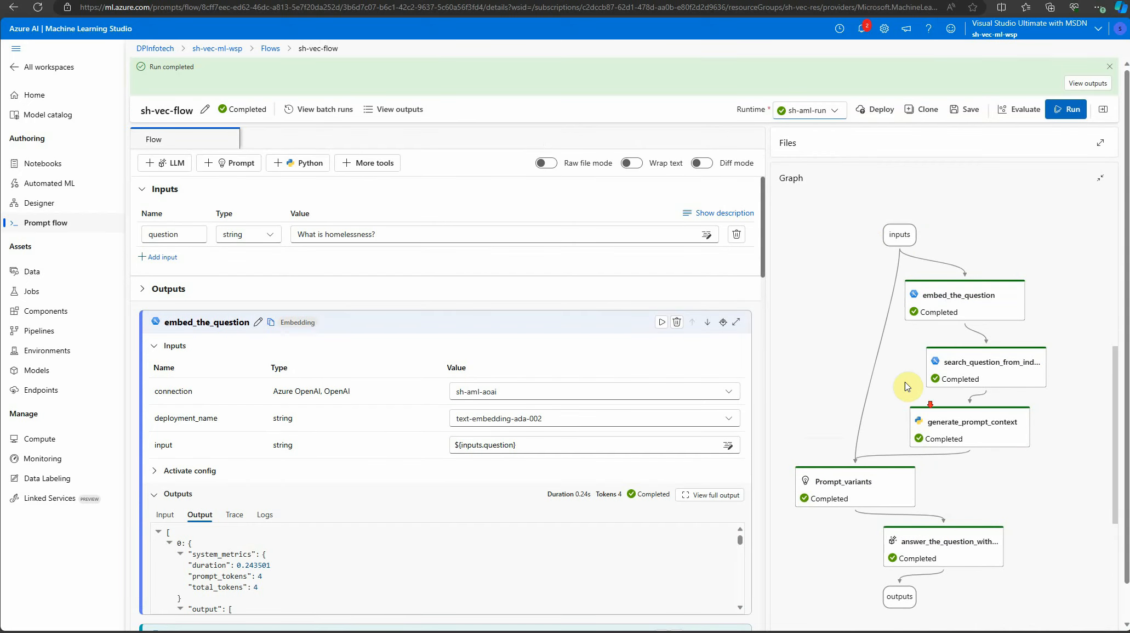
{"action": "scroll", "coordinate": [905, 382], "scroll_direction": "down", "scroll_amount": 1}
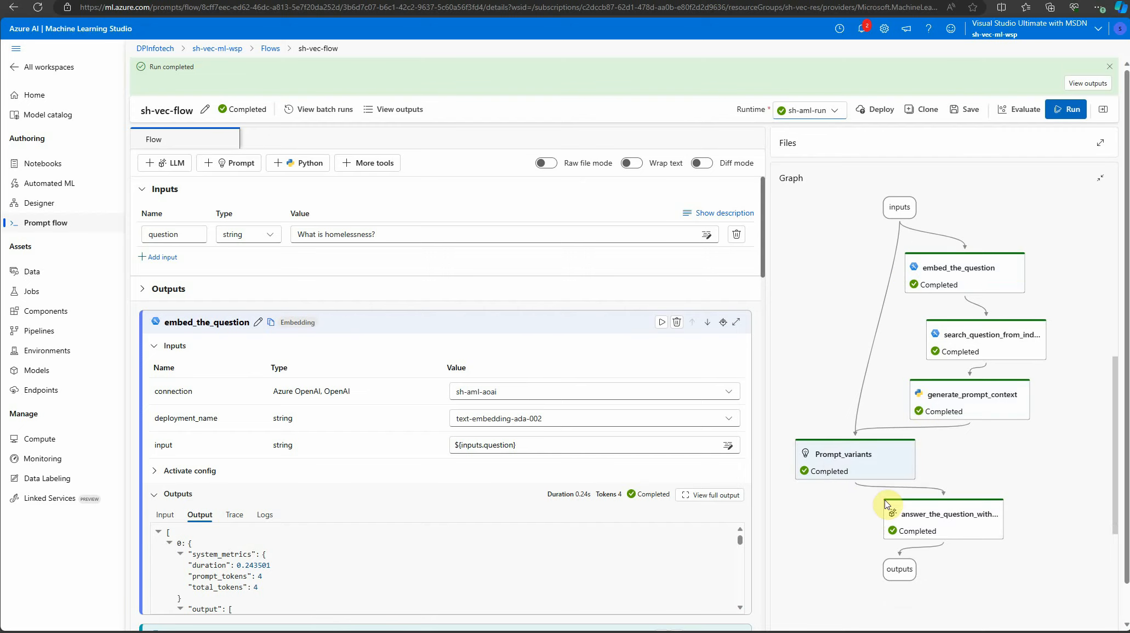
{"action": "scroll", "coordinate": [463, 540], "scroll_direction": "down", "scroll_amount": 2}
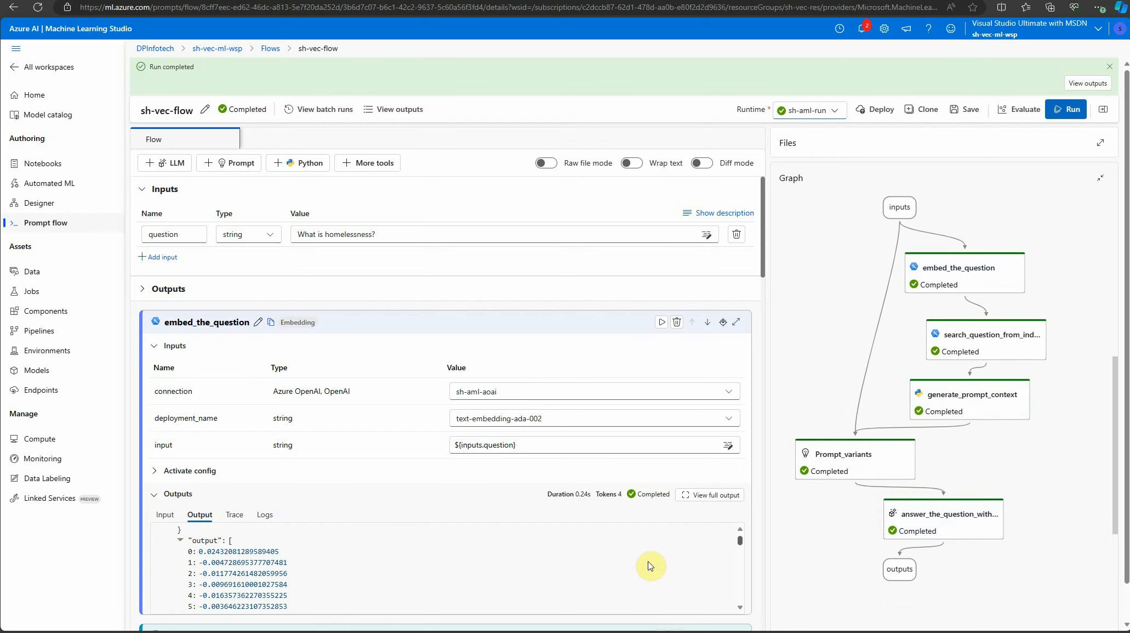
Open the full output of answer_the_question_with_context, review the generated answer and its cited source, and close the output view
{"action": "left_click", "coordinate": [908, 524]}
{"action": "scroll", "coordinate": [560, 518], "scroll_direction": "down", "scroll_amount": 5}
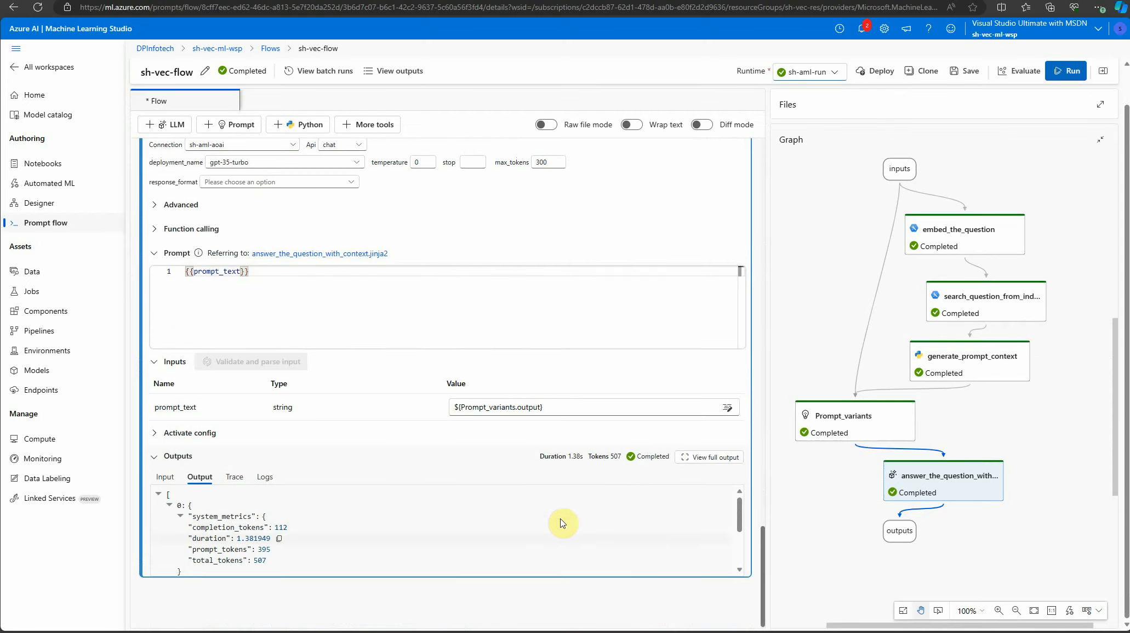
{"action": "left_click", "coordinate": [702, 460]}
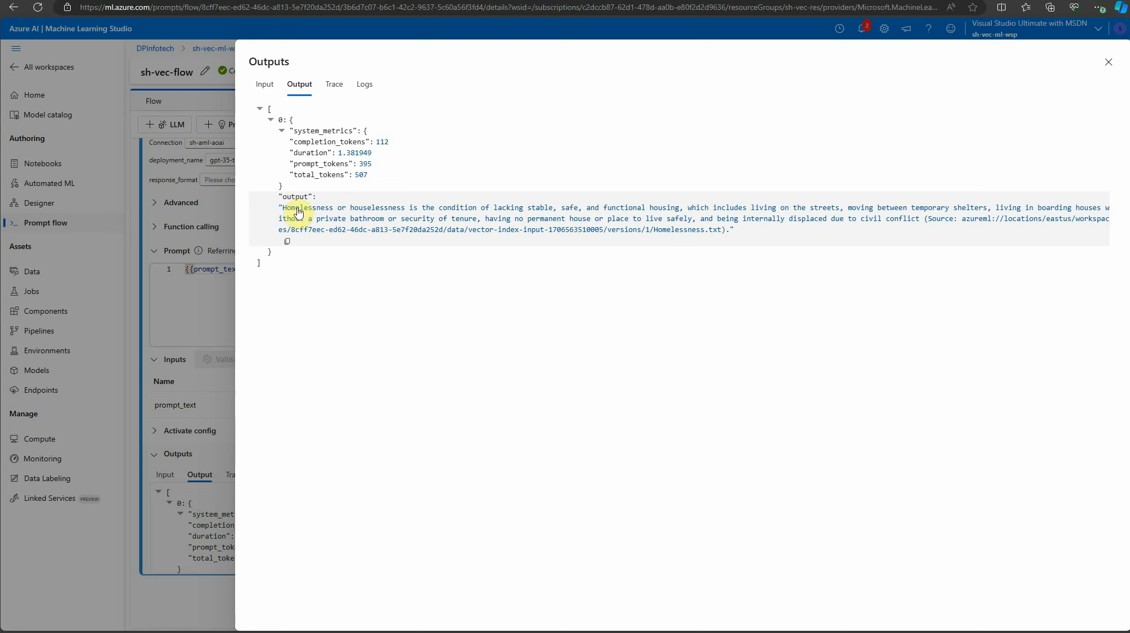
{"action": "left_click_drag", "start_coordinate": [288, 210], "coordinate": [585, 222]}
{"action": "left_click", "coordinate": [545, 318]}
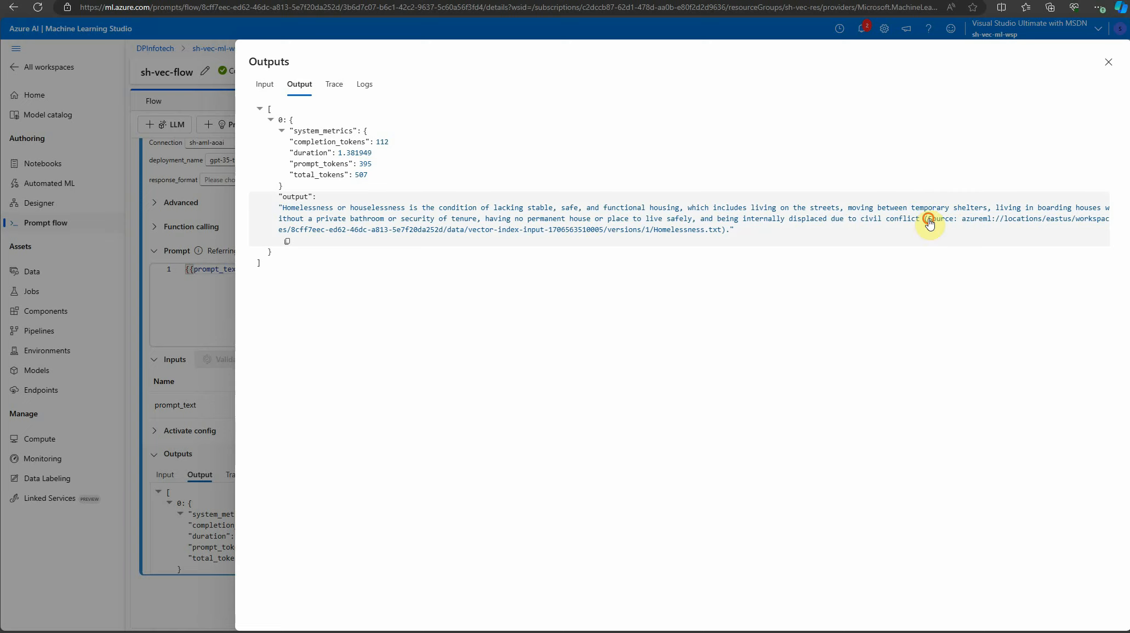
{"action": "left_click_drag", "start_coordinate": [967, 218], "coordinate": [736, 240]}
{"action": "left_click_drag", "start_coordinate": [707, 238], "coordinate": [726, 233]}
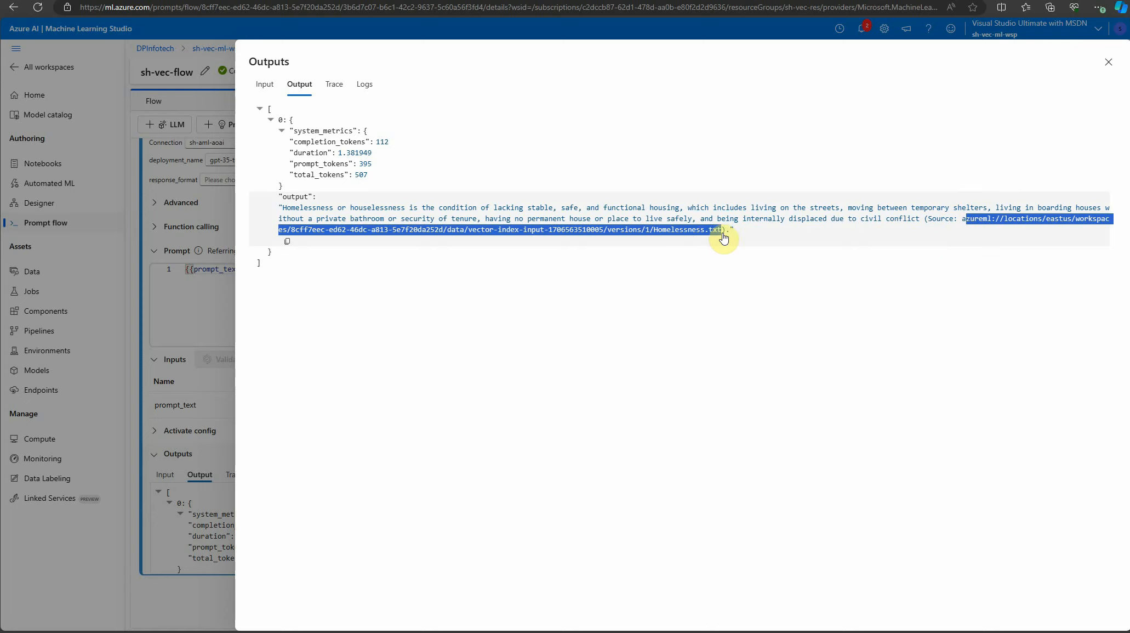
{"action": "left_click", "coordinate": [480, 225]}
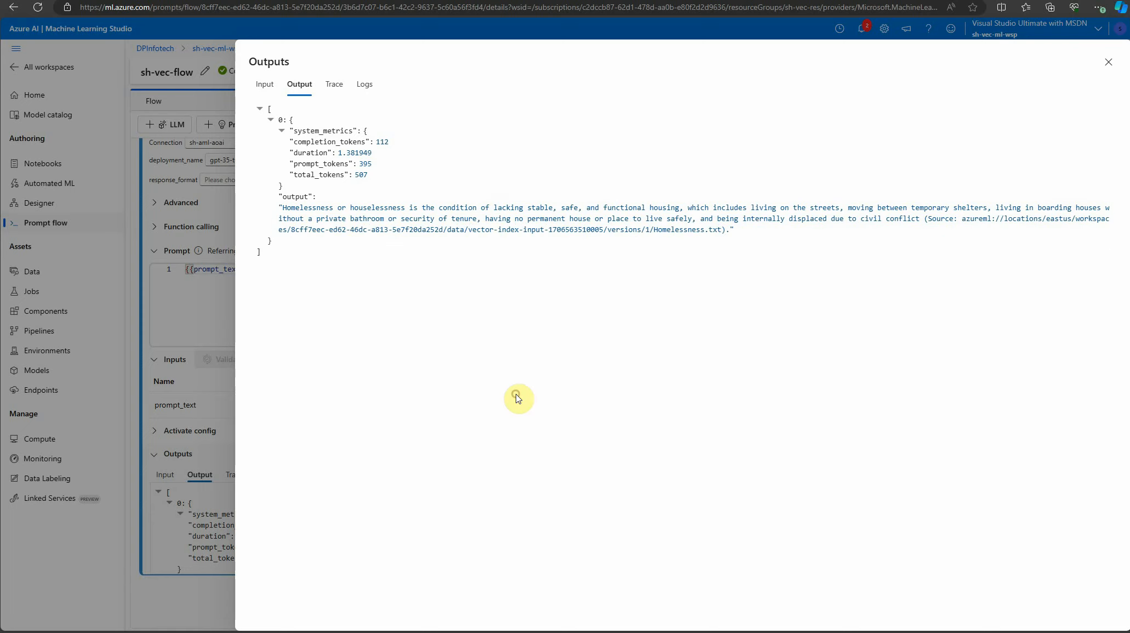
{"action": "left_click", "coordinate": [1108, 63]}
Return to the Prompt flow overview and view its Vector index, Runs and Connections lists
{"action": "scroll", "coordinate": [782, 245], "scroll_direction": "up", "scroll_amount": 1}
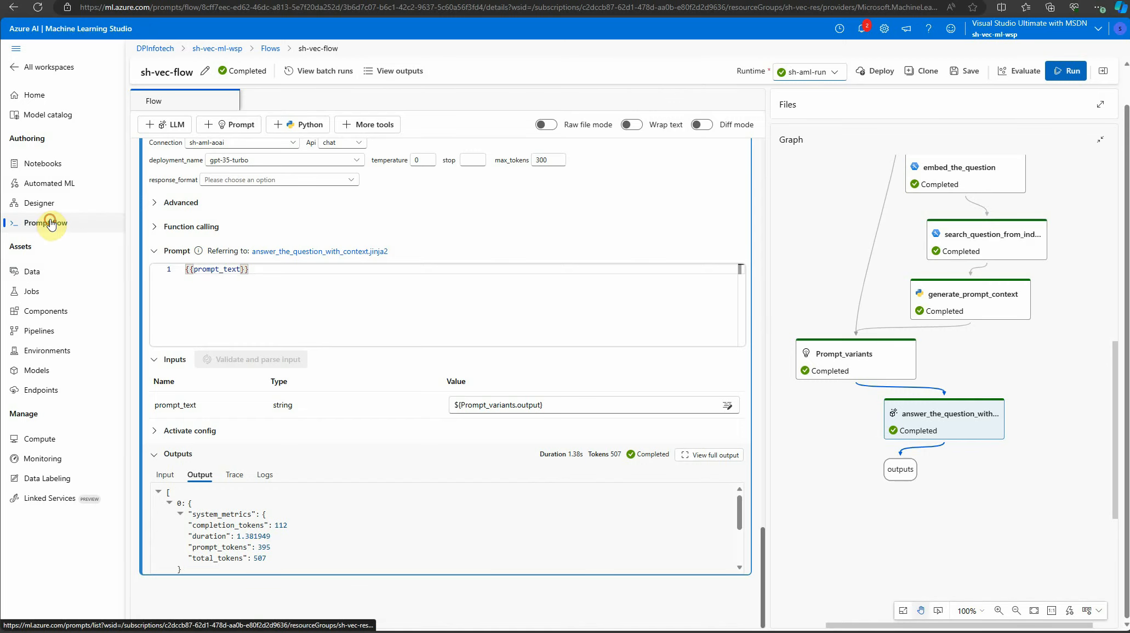
{"action": "left_click", "coordinate": [93, 222]}
{"action": "left_click", "coordinate": [322, 100]}
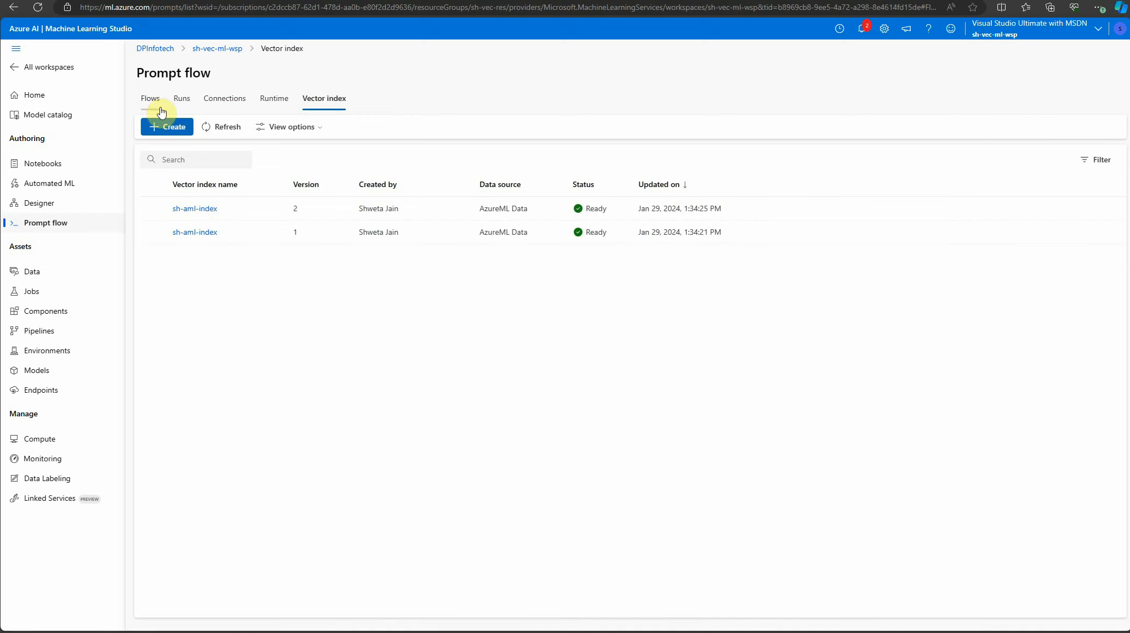
{"action": "left_click", "coordinate": [186, 100]}
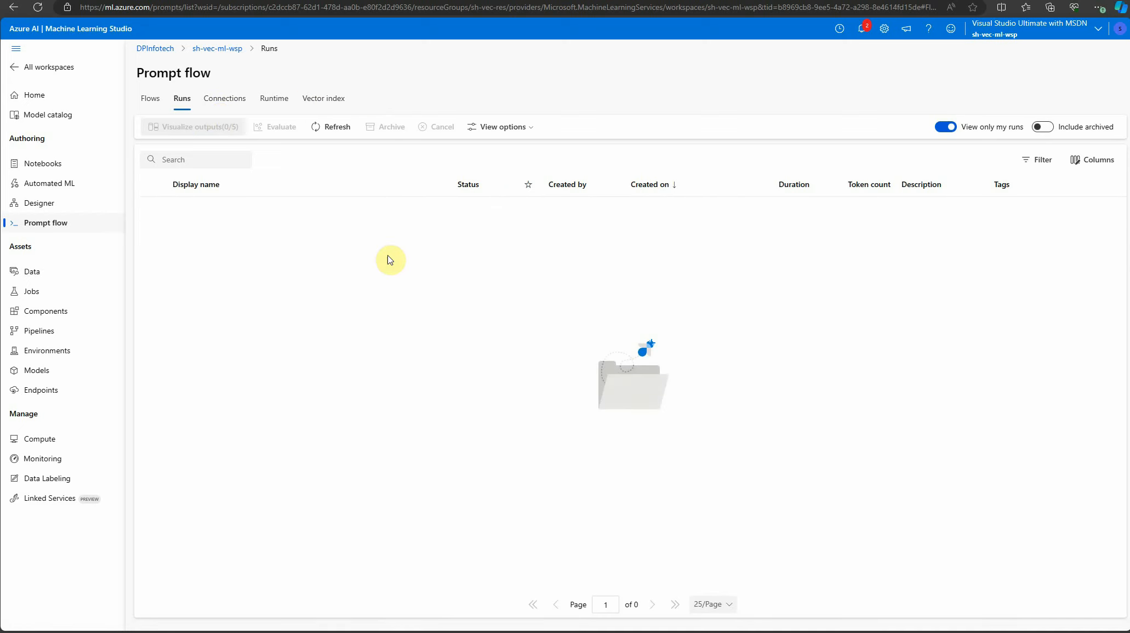
{"action": "left_click", "coordinate": [229, 102]}
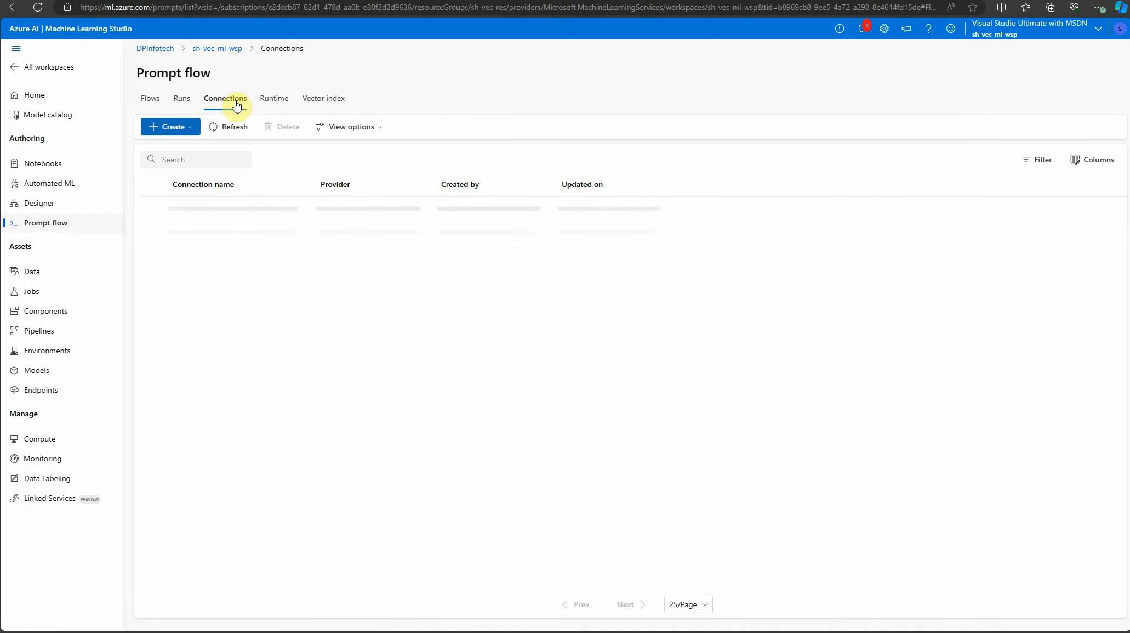